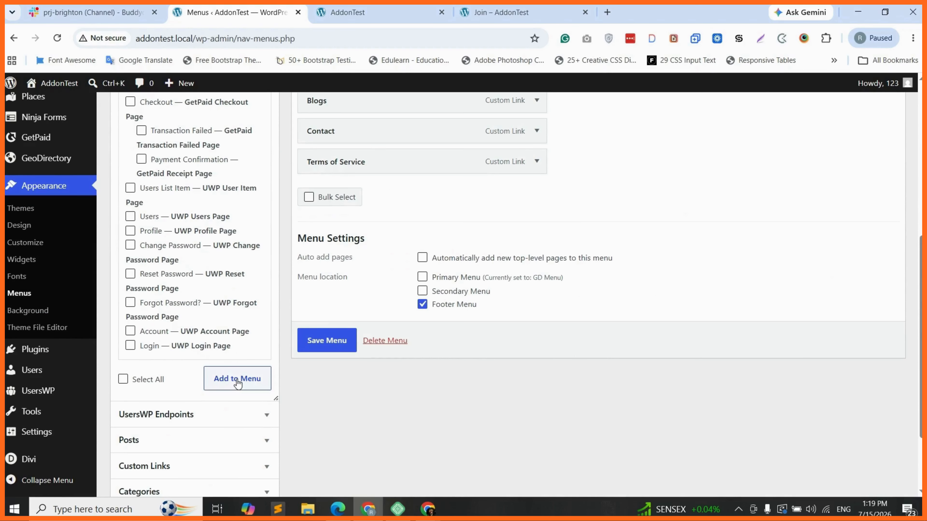
# Step: Add the Join page to the Footer Menu and try moving it higher
pyautogui.click(237, 380)
pyautogui.scroll(5, 521, 373)
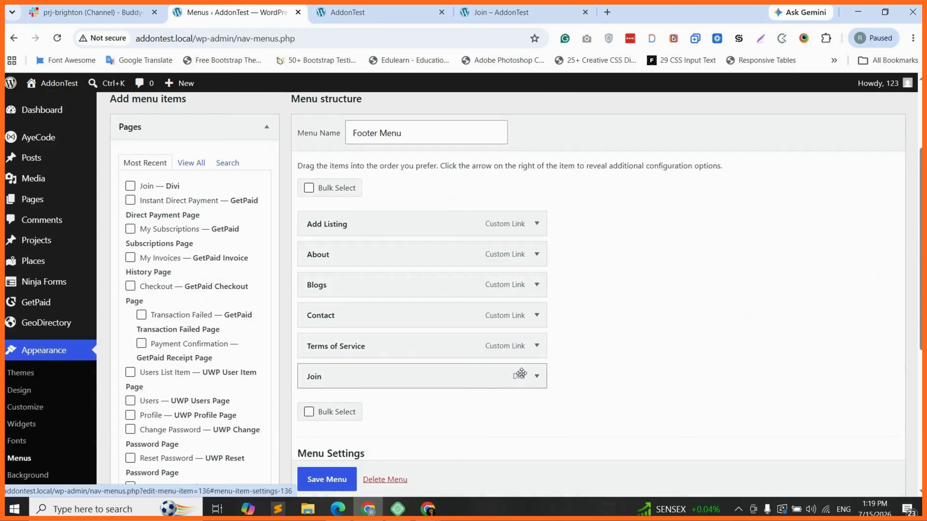
pyautogui.moveTo(521, 374); pyautogui.dragTo(525, 398)
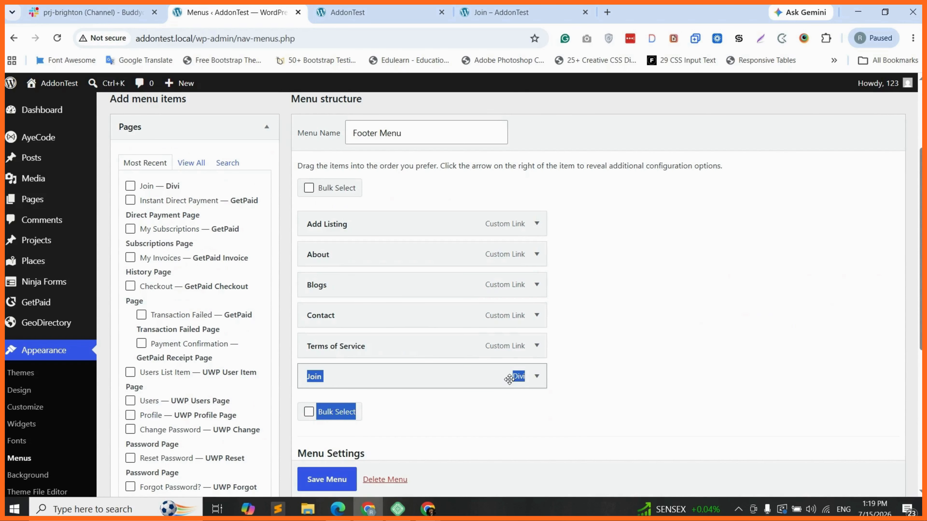
# Step: Remove Join from the Footer Menu again and open the list of menus to edit
pyautogui.click(539, 379)
pyautogui.scroll(-2, 539, 379)
pyautogui.click(318, 437)
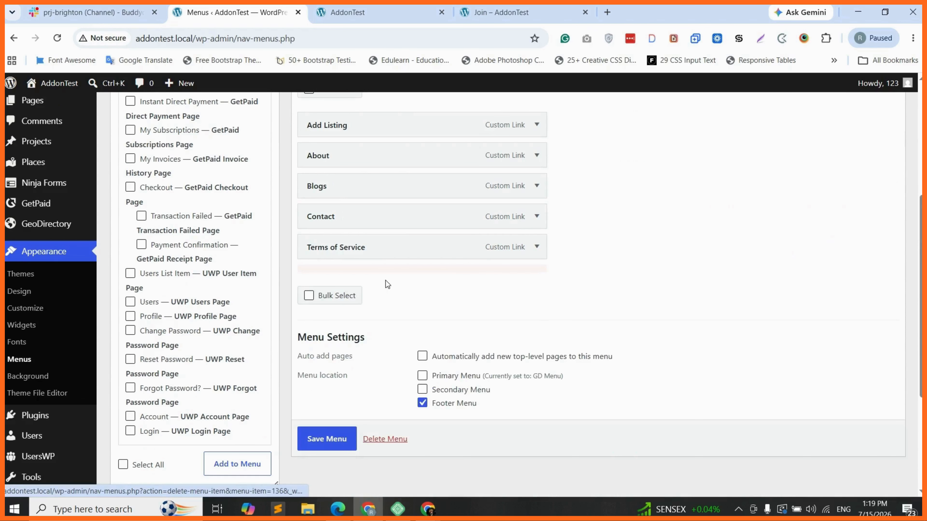
pyautogui.scroll(5, 385, 280)
pyautogui.click(265, 180)
# Step: Load the GD Menu (Primary Menu) and add the Join page just below Places
pyautogui.click(236, 215)
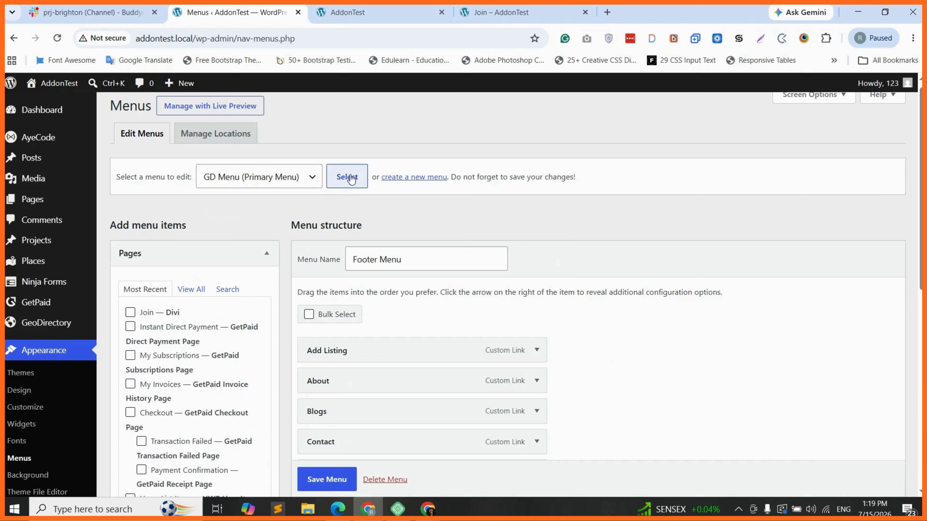
pyautogui.click(351, 180)
pyautogui.click(499, 116)
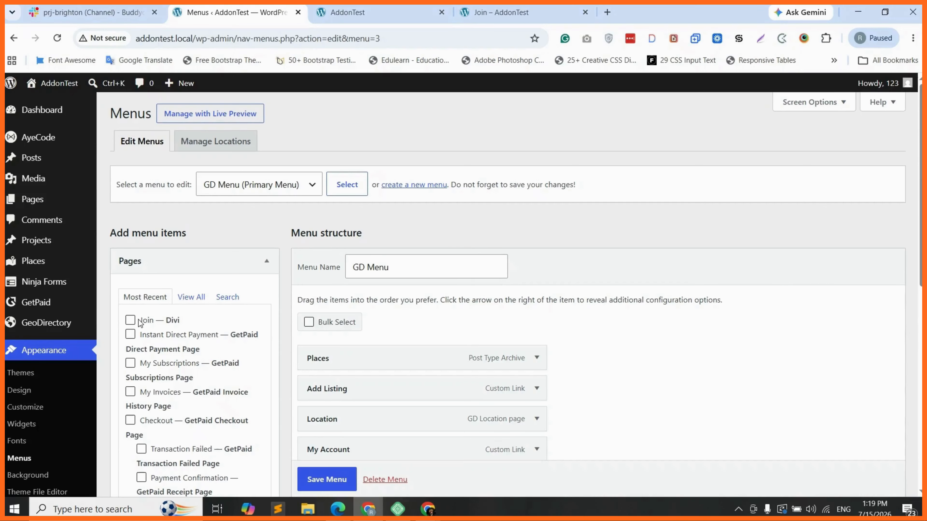
pyautogui.click(140, 324)
pyautogui.scroll(-5, 184, 324)
pyautogui.scroll(-3, 184, 324)
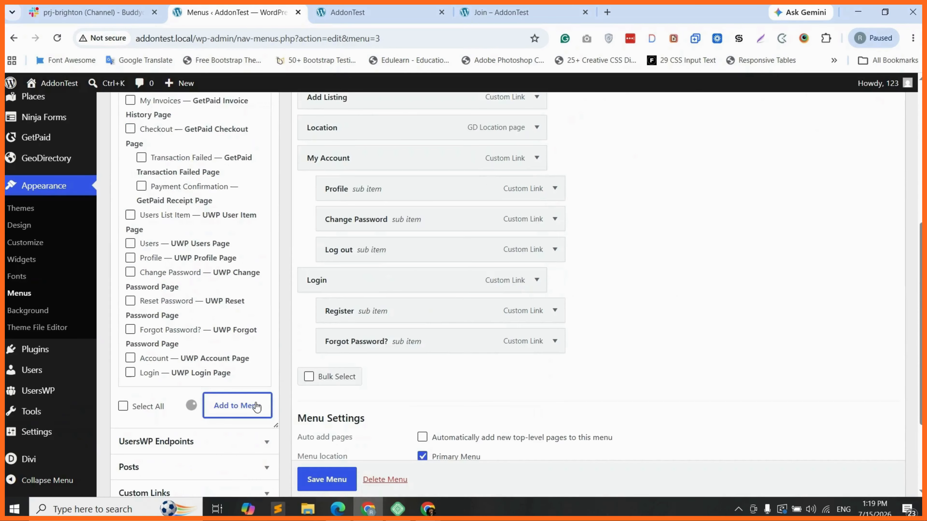
pyautogui.click(238, 406)
pyautogui.moveTo(533, 376); pyautogui.dragTo(526, 182)
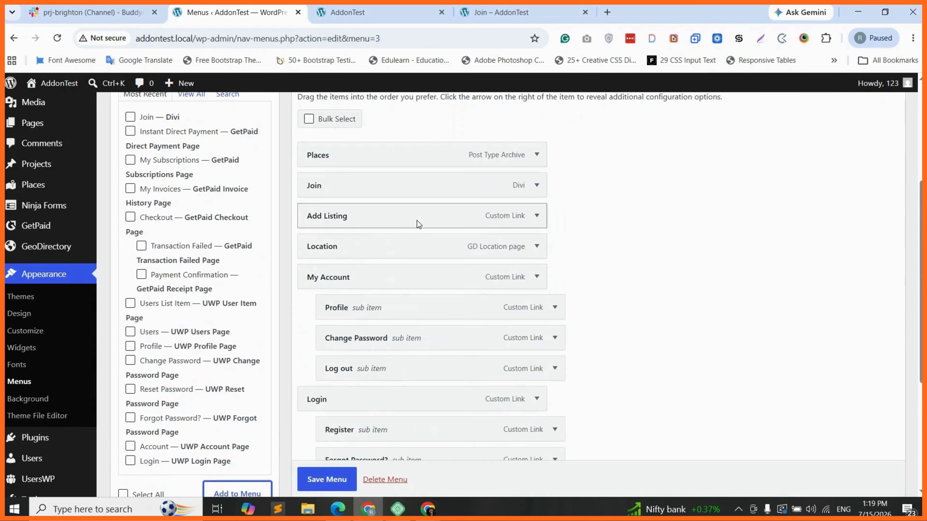
# Step: Remove the Add Listing item from the GD Menu and save the menu
pyautogui.click(535, 216)
pyautogui.scroll(-1, 318, 387)
pyautogui.click(319, 334)
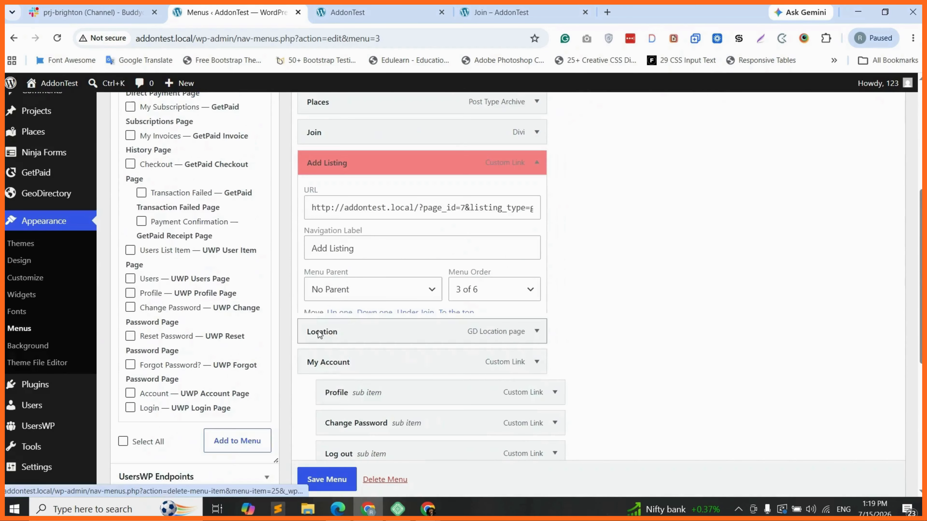
pyautogui.scroll(-1, 319, 438)
pyautogui.scroll(-1, 321, 471)
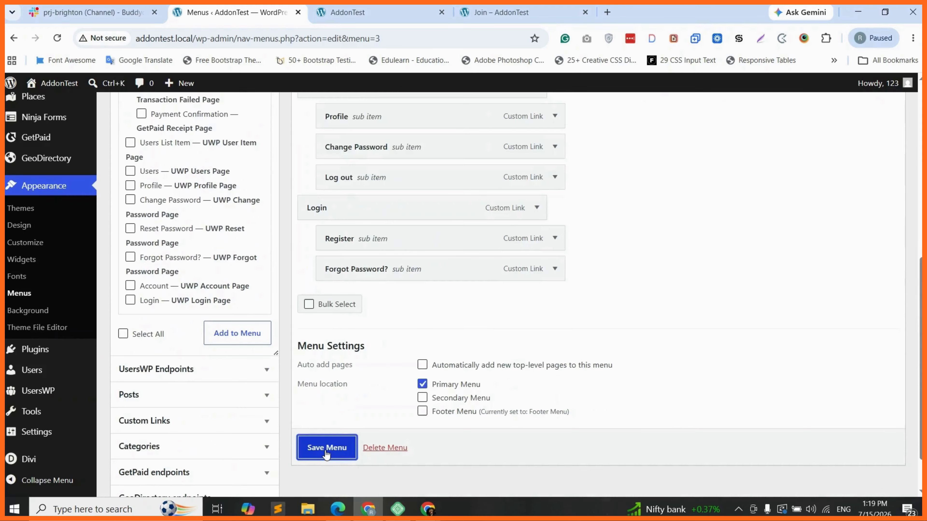
pyautogui.click(326, 453)
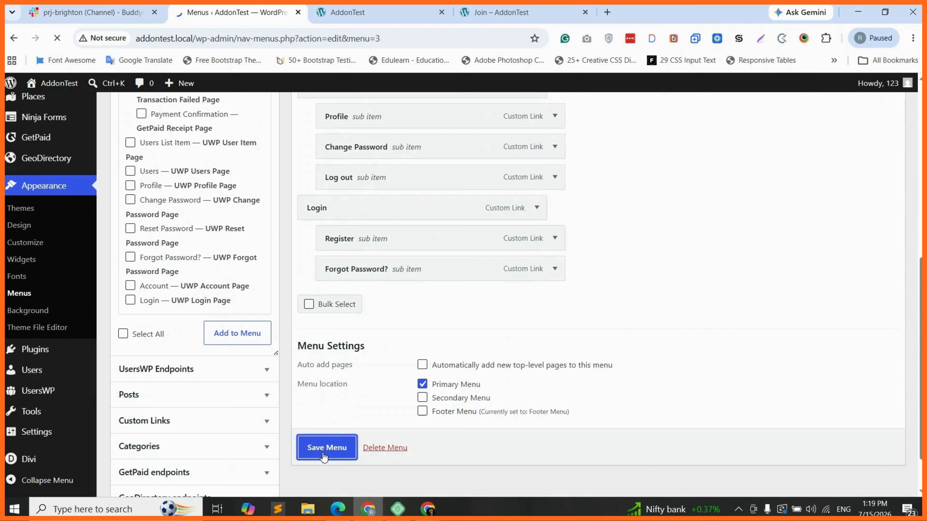
pyautogui.click(531, 6)
# Step: Reload the site and open the Join page's listing tier pricing cards from the new menu
pyautogui.press('F5')
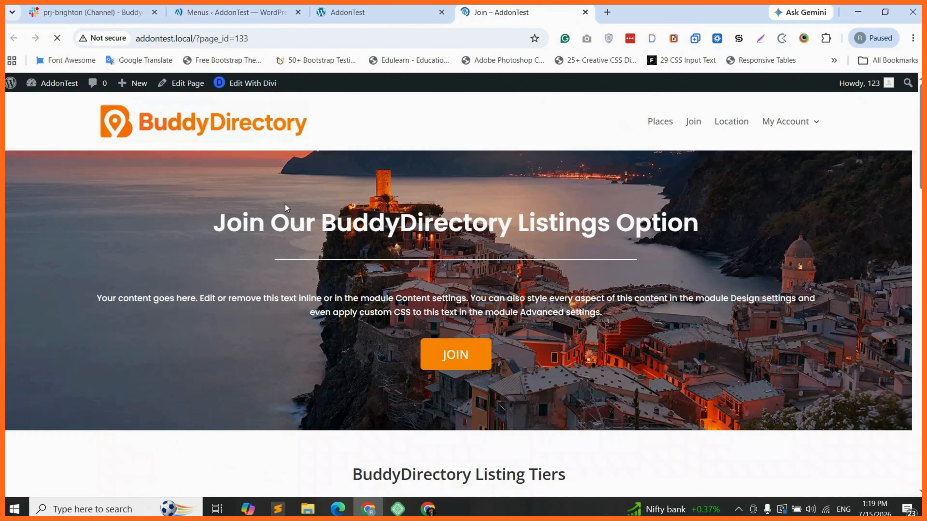
pyautogui.click(693, 121)
pyautogui.click(474, 373)
pyautogui.scroll(1, 633, 327)
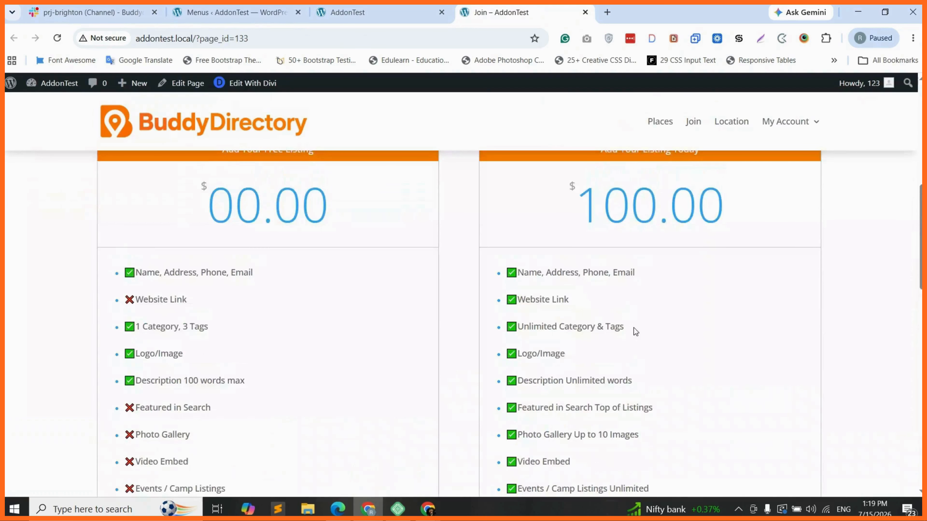
pyautogui.scroll(-6, 634, 328)
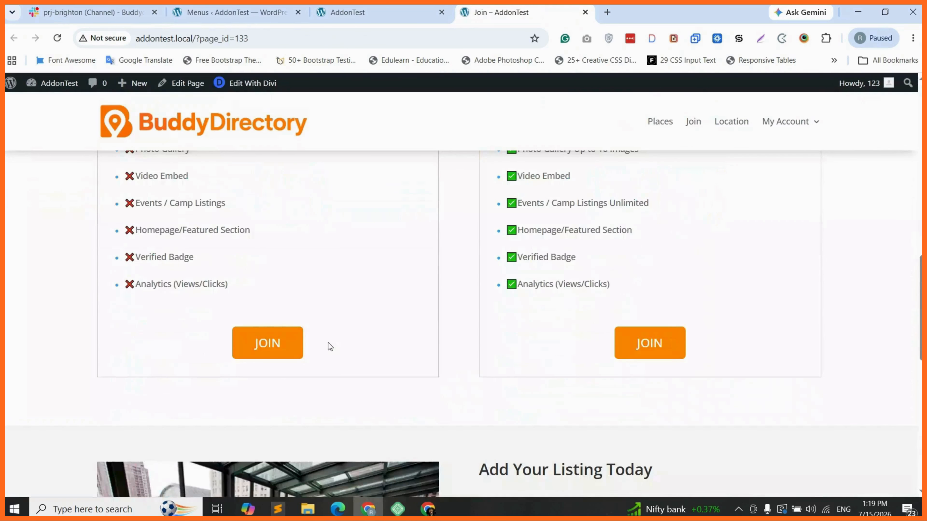
# Step: Start a free-tier listing to view the Add Place form, then return to Menus admin
pyautogui.click(268, 345)
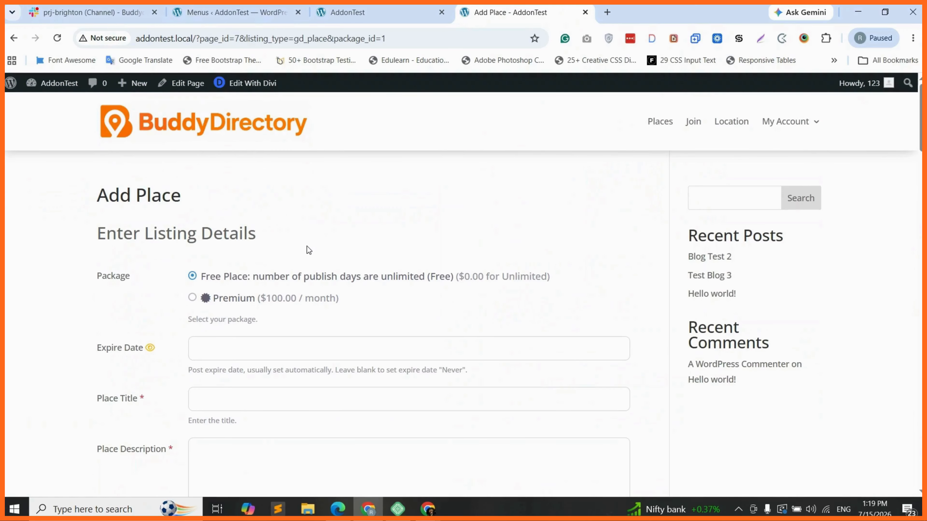
pyautogui.scroll(-10, 673, 307)
pyautogui.scroll(10, 339, 244)
pyautogui.click(244, 5)
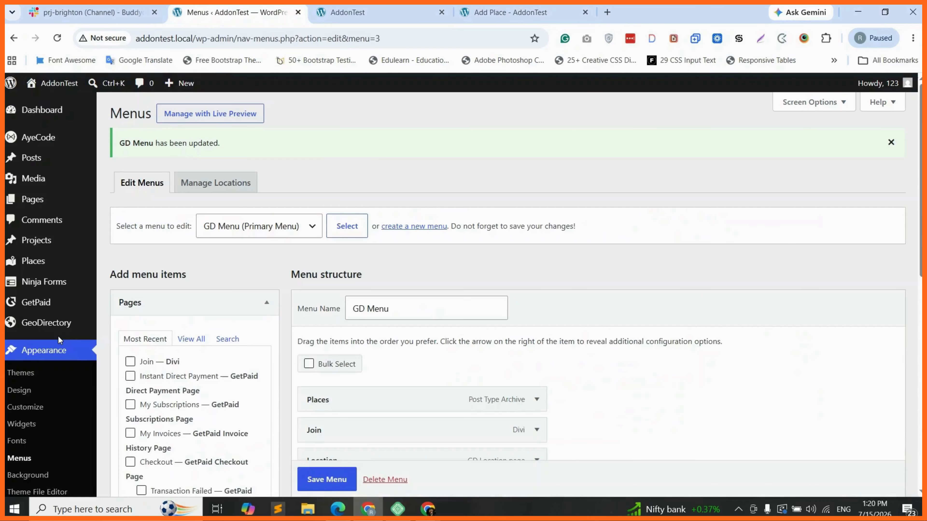
# Step: Via GeoDirectory Settings > General > Pages, open the Add listing page (#7) in the editor
pyautogui.moveTo(45, 324)
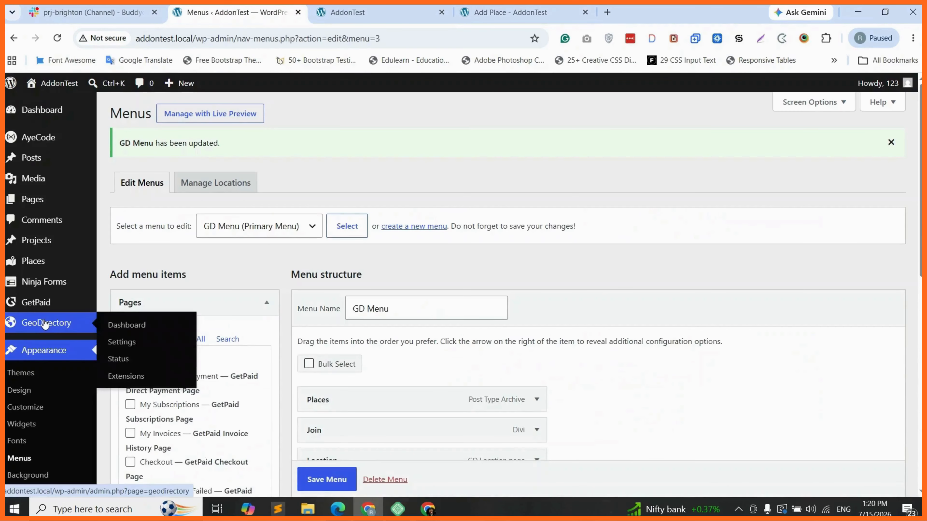
pyautogui.click(130, 348)
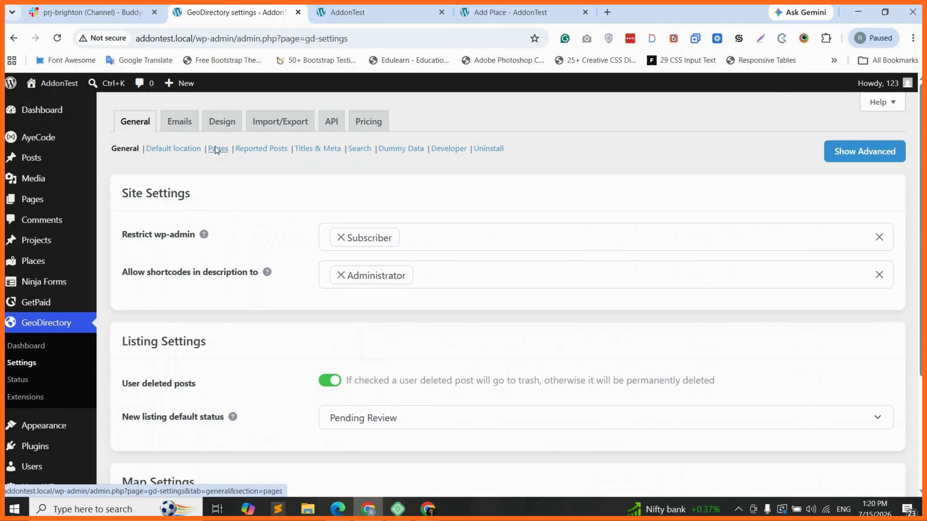
pyautogui.click(218, 150)
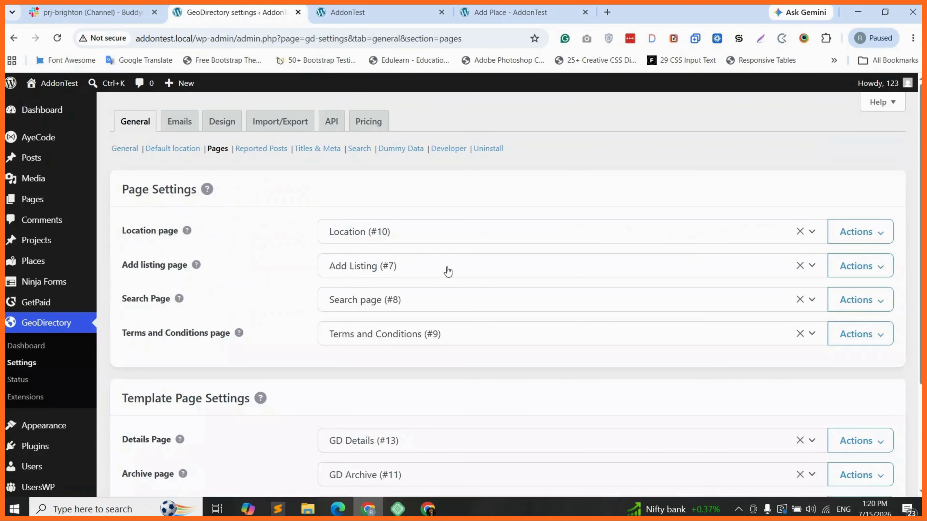
pyautogui.click(872, 264)
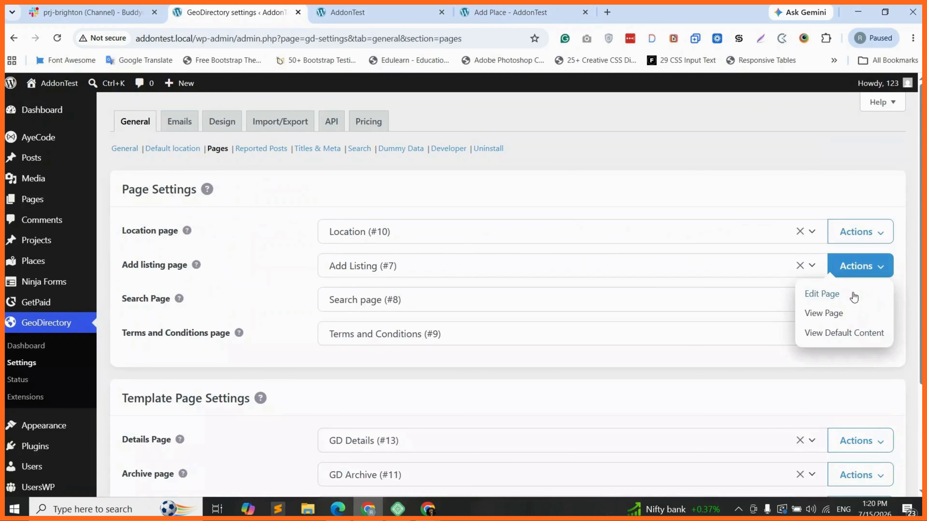
pyautogui.click(822, 294)
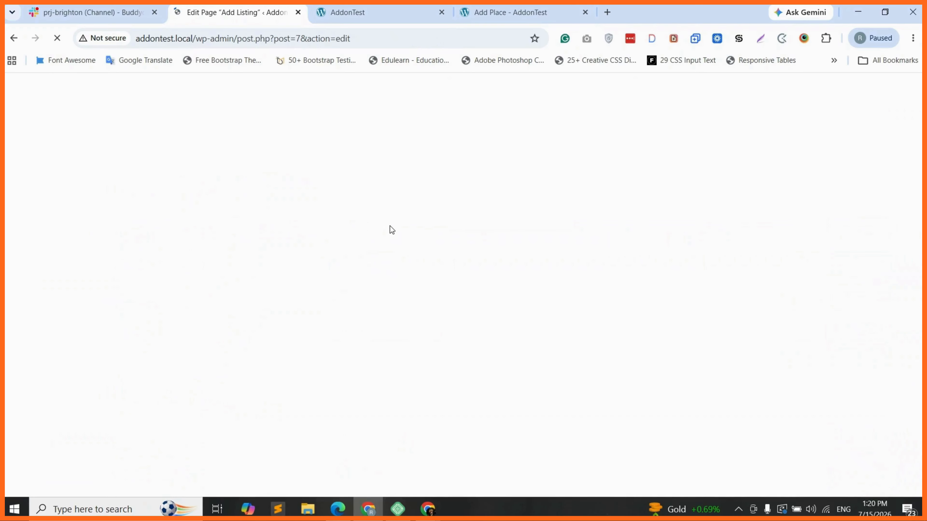
# Step: Convert the Add Listing page to a Divi layout and open it in the visual Divi Builder
pyautogui.scroll(-4, 303, 361)
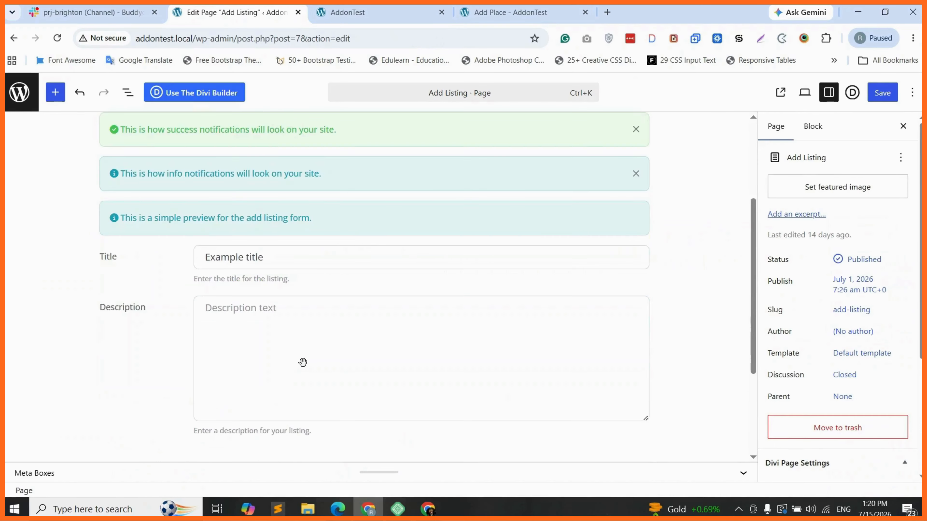
pyautogui.scroll(4, 303, 362)
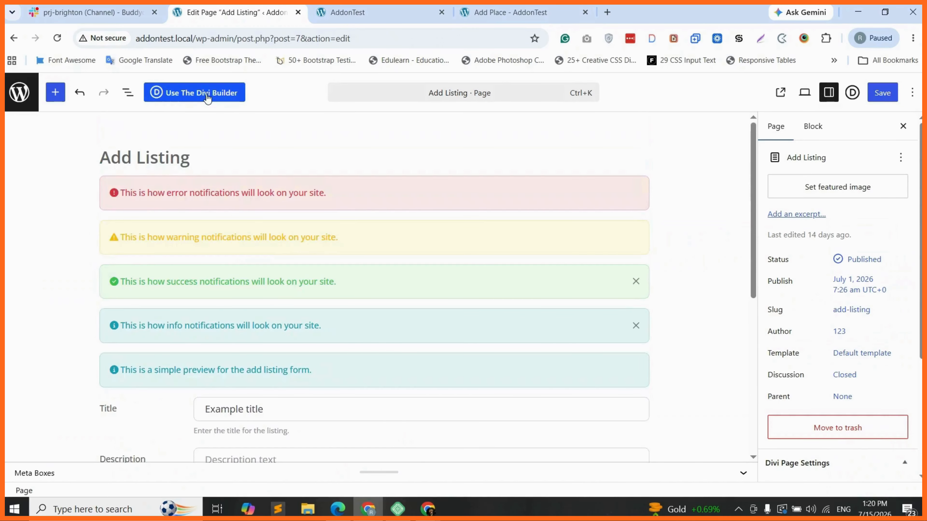
pyautogui.click(207, 95)
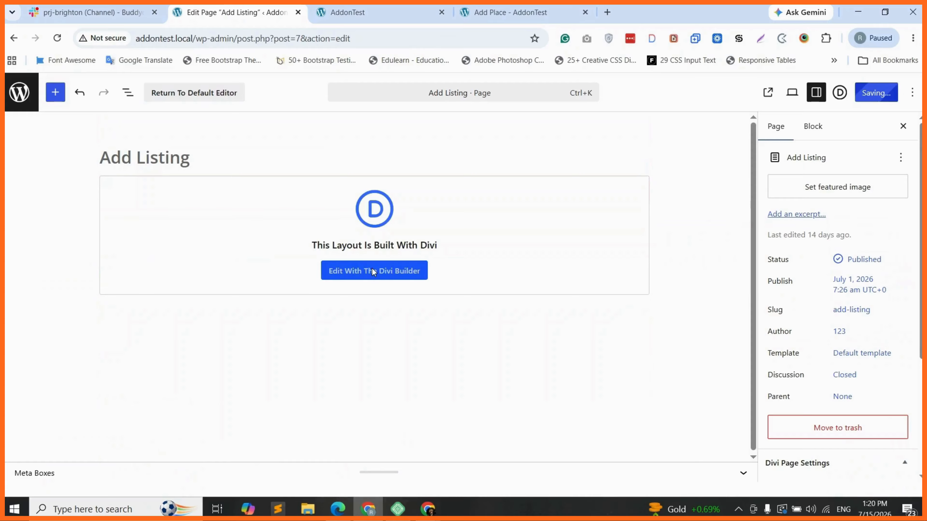
pyautogui.click(375, 271)
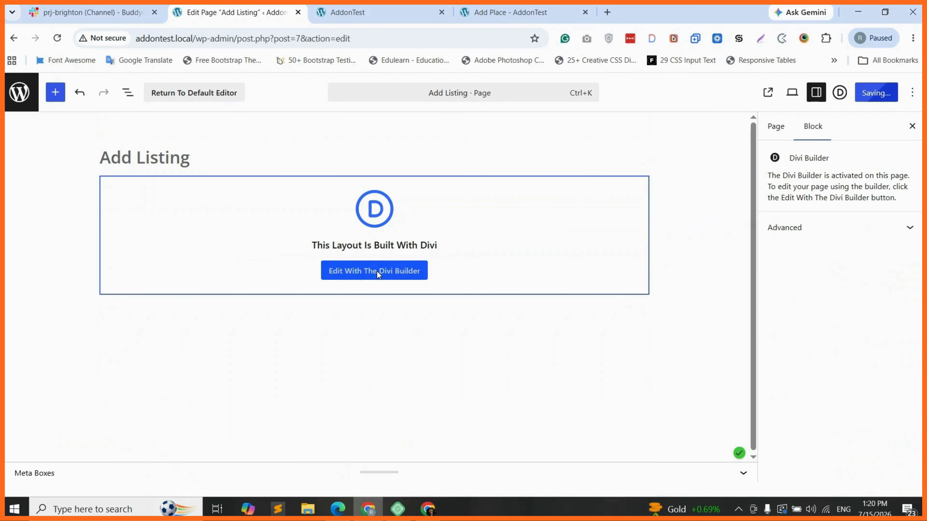
pyautogui.click(378, 275)
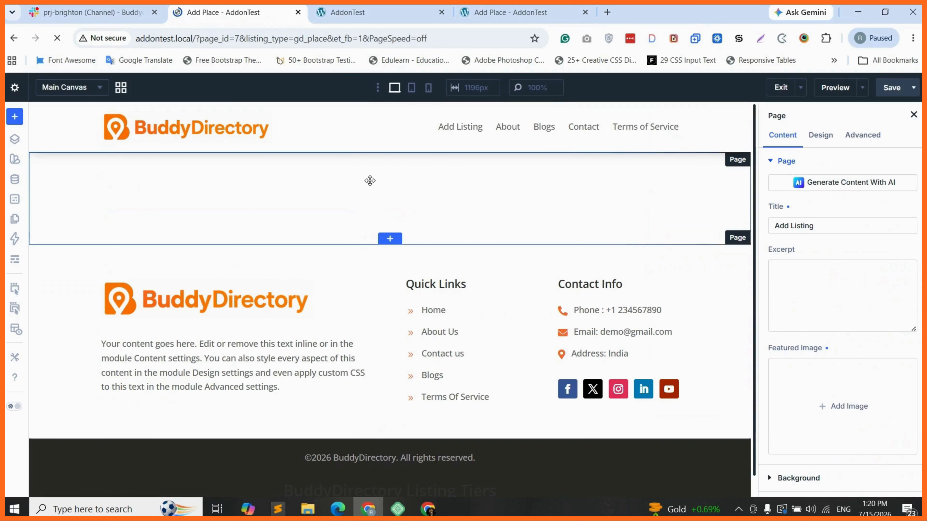
# Step: Delete the placeholder Text module through the Layers panel
pyautogui.click(366, 190)
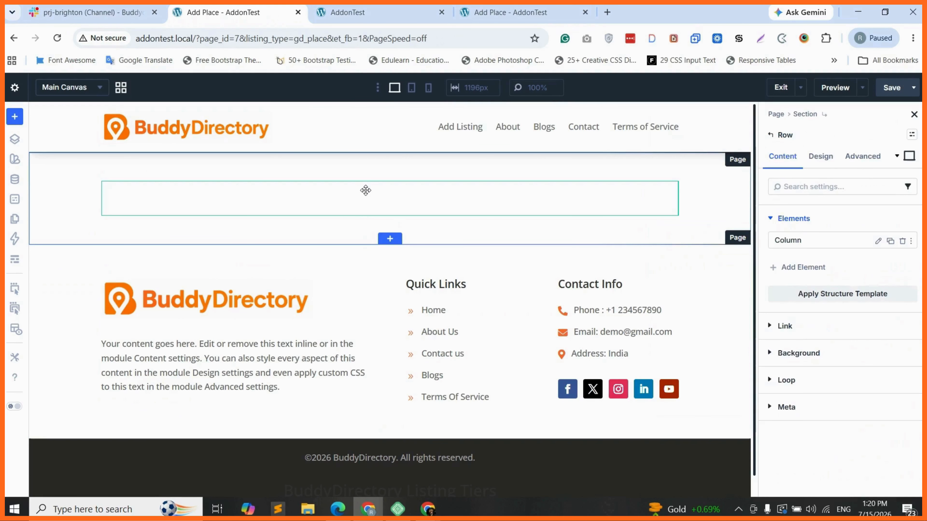
pyautogui.click(13, 140)
pyautogui.click(54, 220)
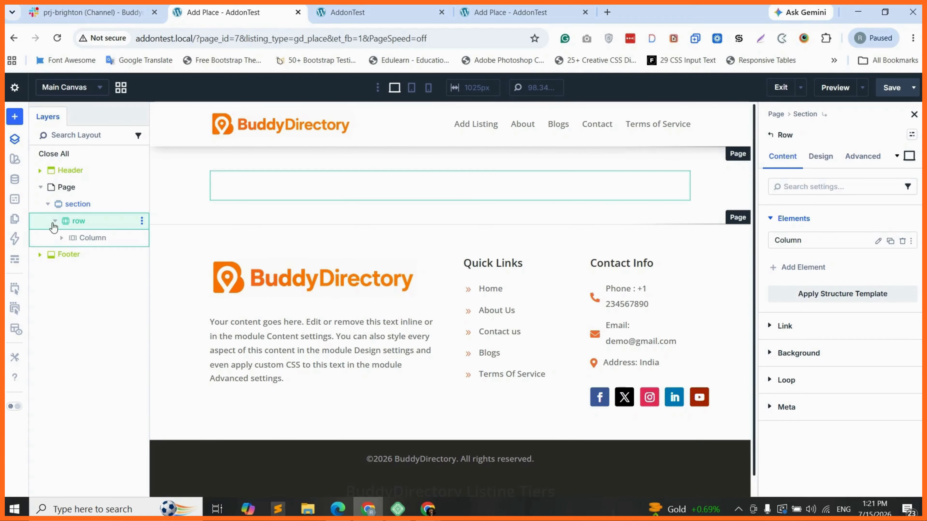
pyautogui.click(61, 238)
pyautogui.click(96, 256)
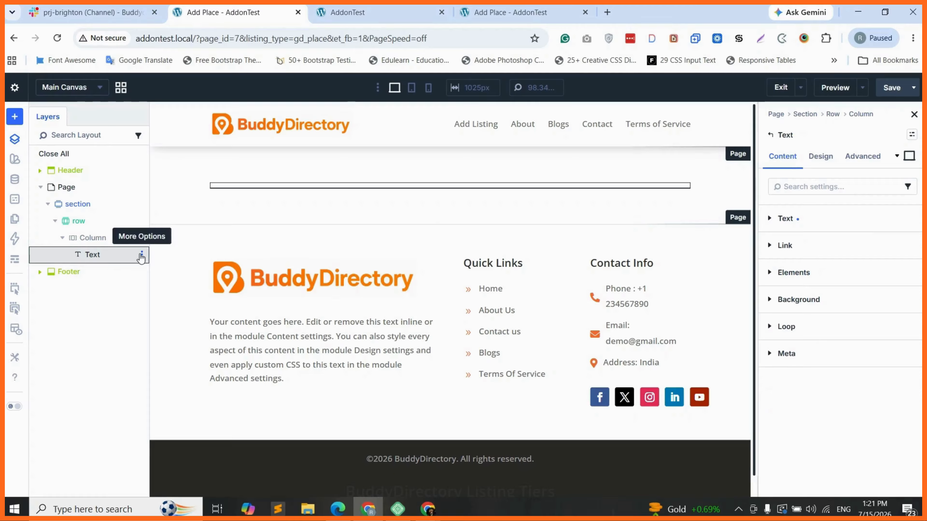
pyautogui.click(141, 255)
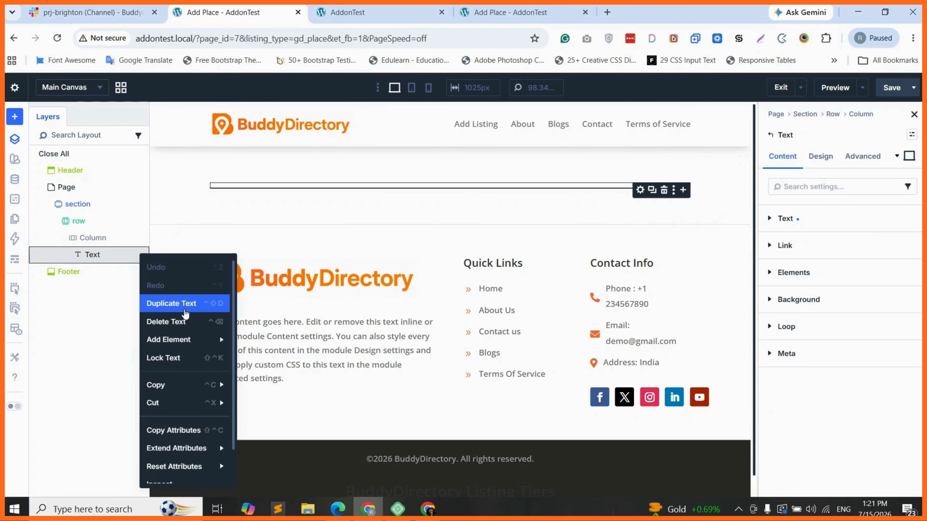
pyautogui.click(175, 321)
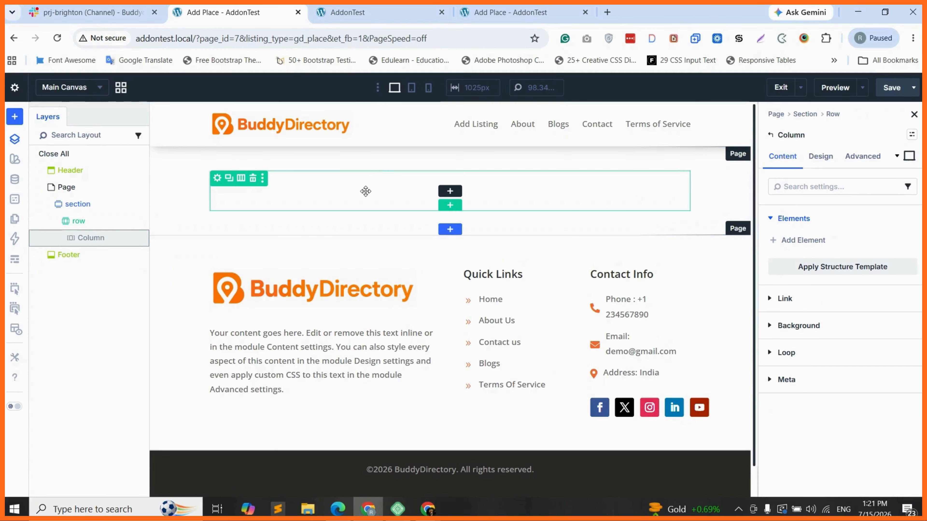
# Step: Give the section an orange E67611 background colour
pyautogui.click(165, 208)
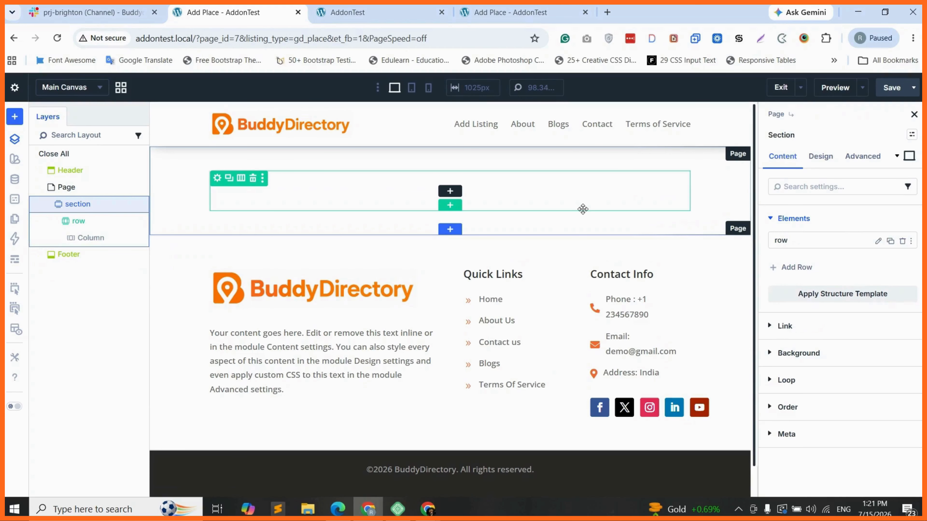
pyautogui.click(821, 353)
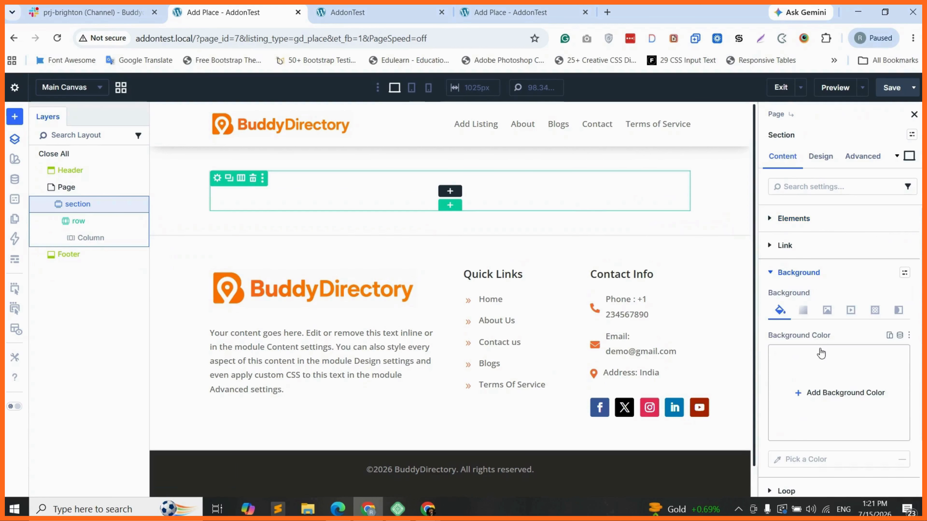
pyautogui.click(822, 353)
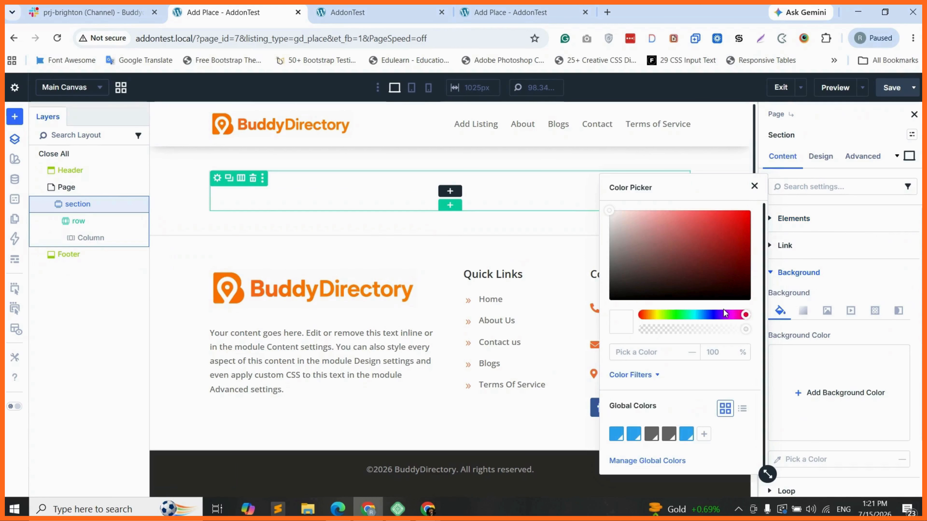
pyautogui.click(652, 315)
pyautogui.click(745, 217)
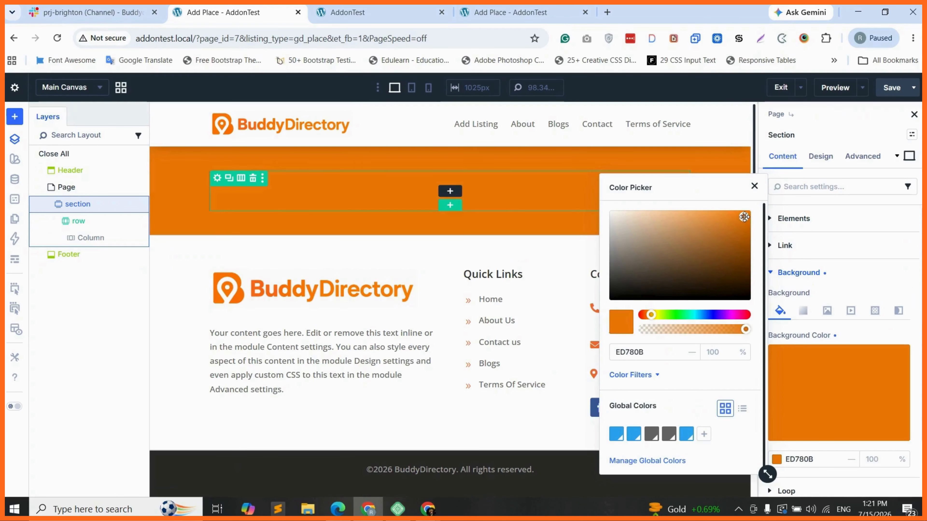
pyautogui.click(740, 219)
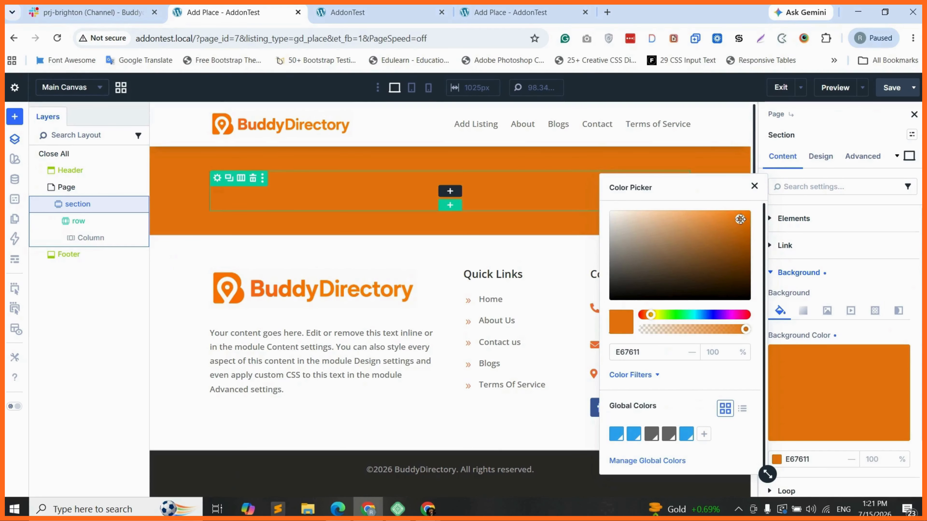
pyautogui.click(451, 191)
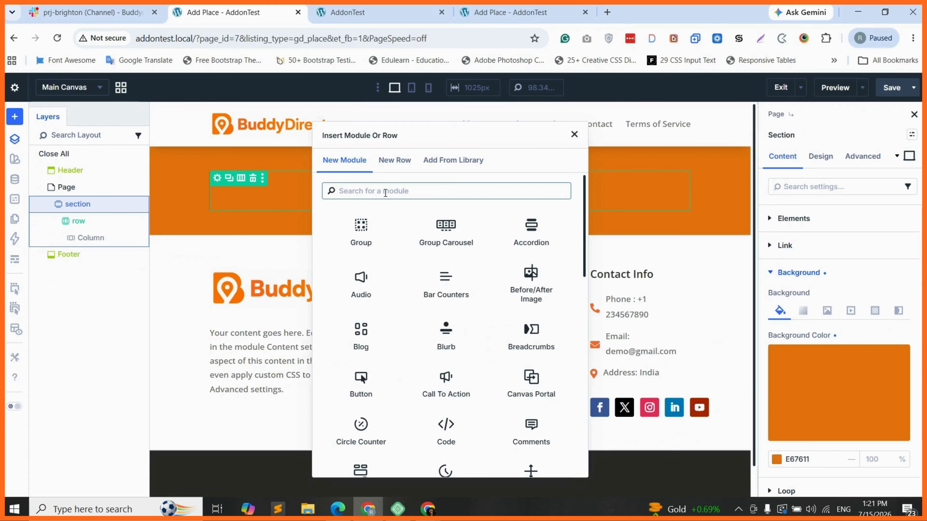
# Step: Insert a Heading module and change its text to 'Add Listing'
pyautogui.write('head')
pyautogui.click(379, 216)
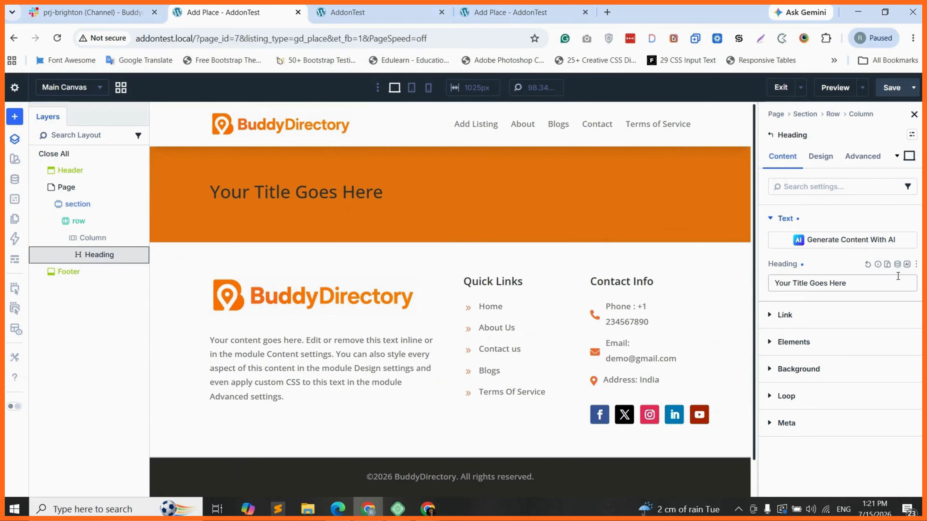
pyautogui.tripleClick(855, 282)
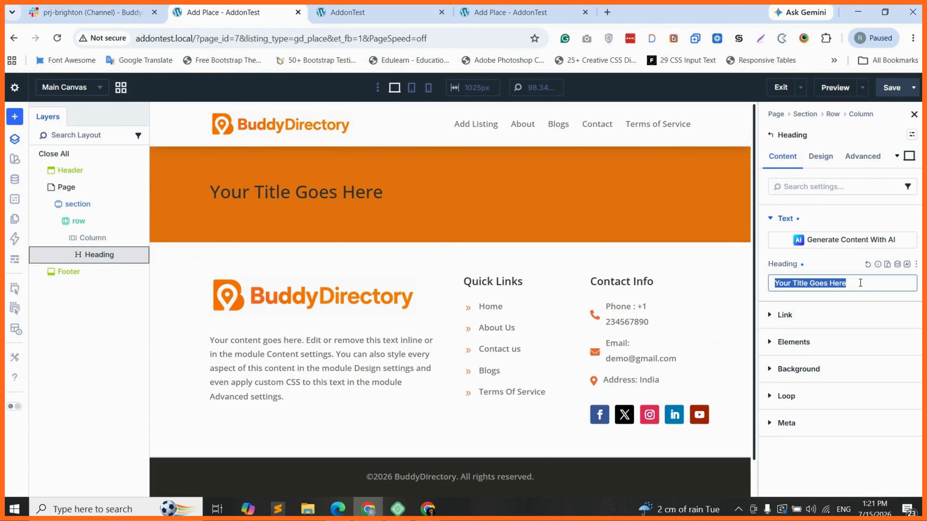
pyautogui.write('Ad')
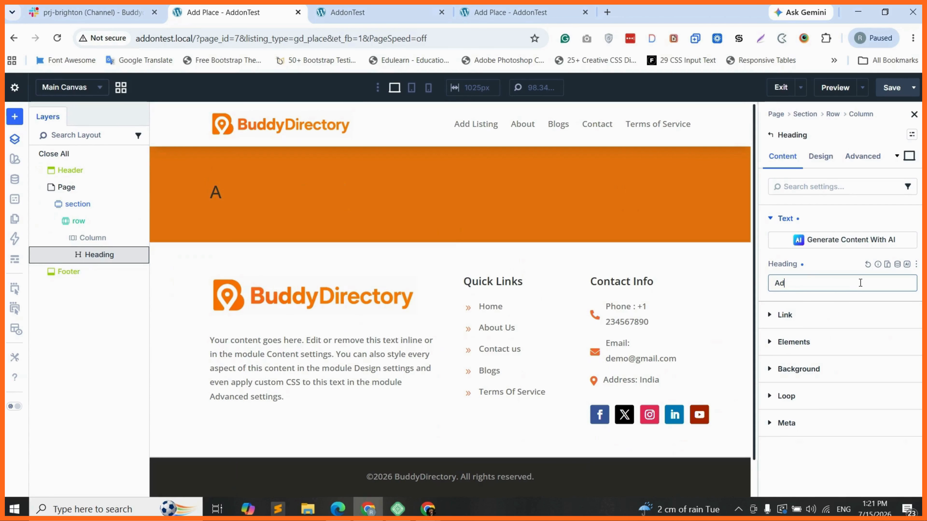
pyautogui.write('d Listinm')
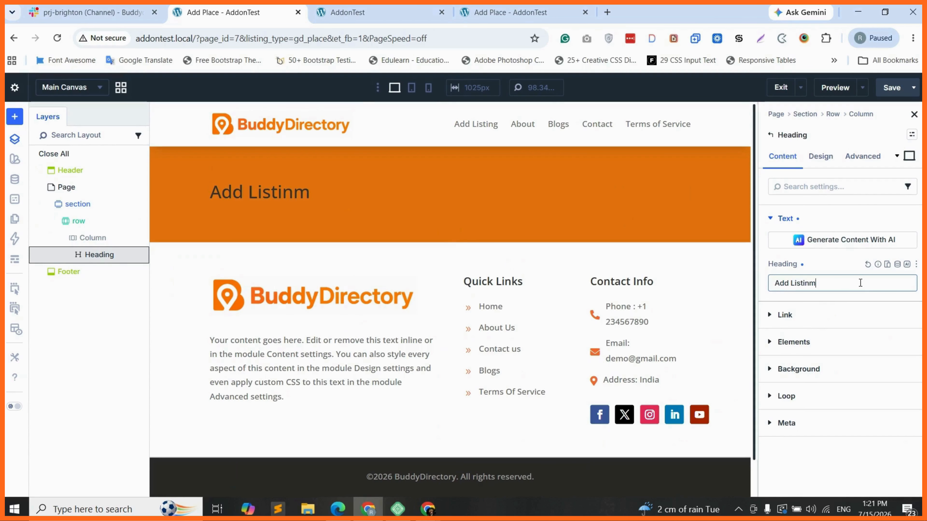
pyautogui.press('BackSpace')
pyautogui.write('g')
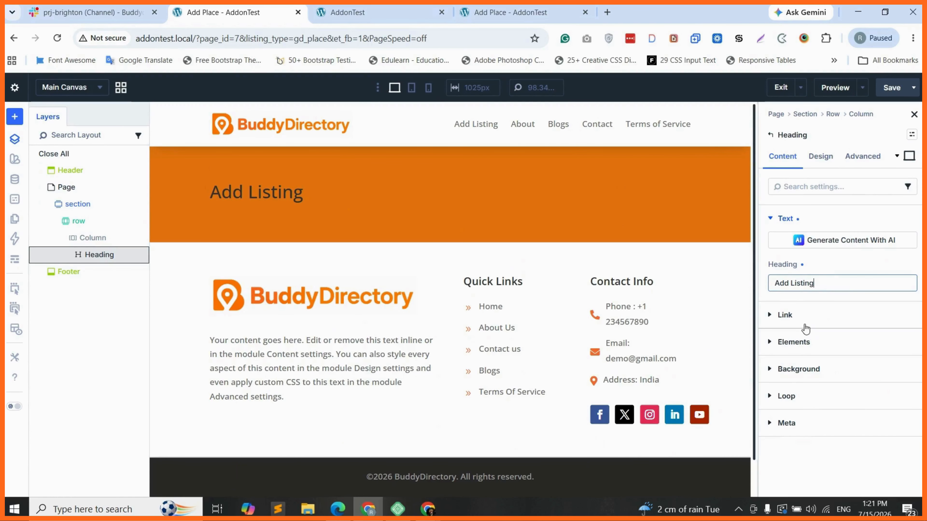
# Step: Set the heading to H2 under Design > Heading Text
pyautogui.click(821, 157)
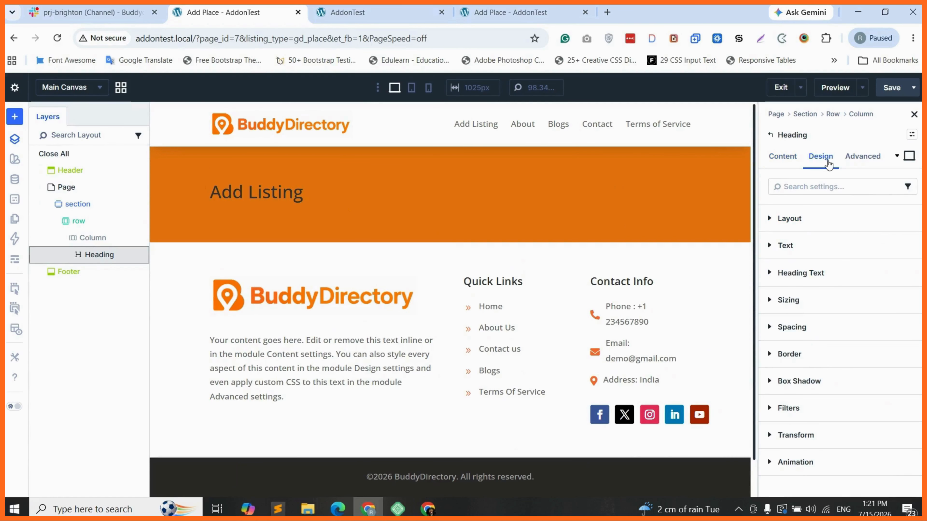
pyautogui.click(818, 275)
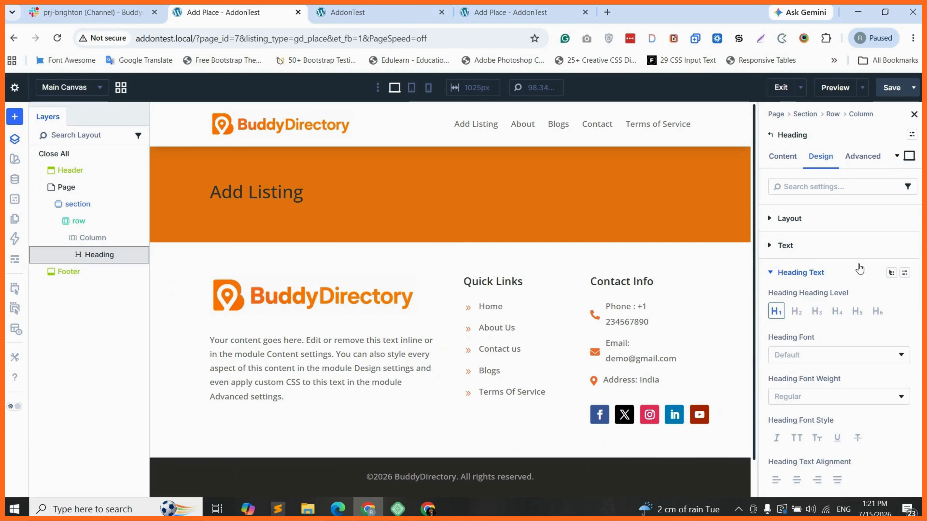
pyautogui.click(797, 312)
pyautogui.click(809, 360)
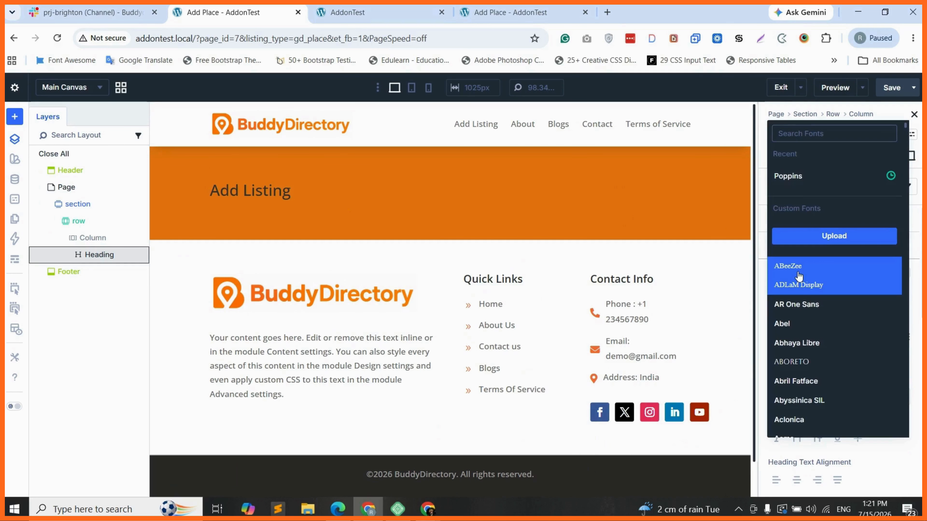
# Step: Style the heading Poppins Semi Bold, centred, white FFFFFF, at 36px
pyautogui.click(798, 179)
pyautogui.scroll(-3, 814, 308)
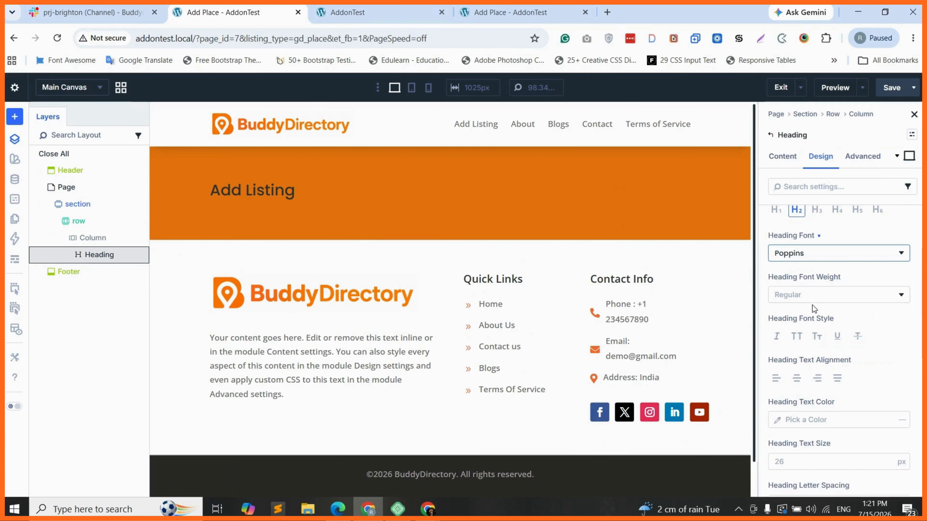
pyautogui.click(812, 296)
pyautogui.click(820, 363)
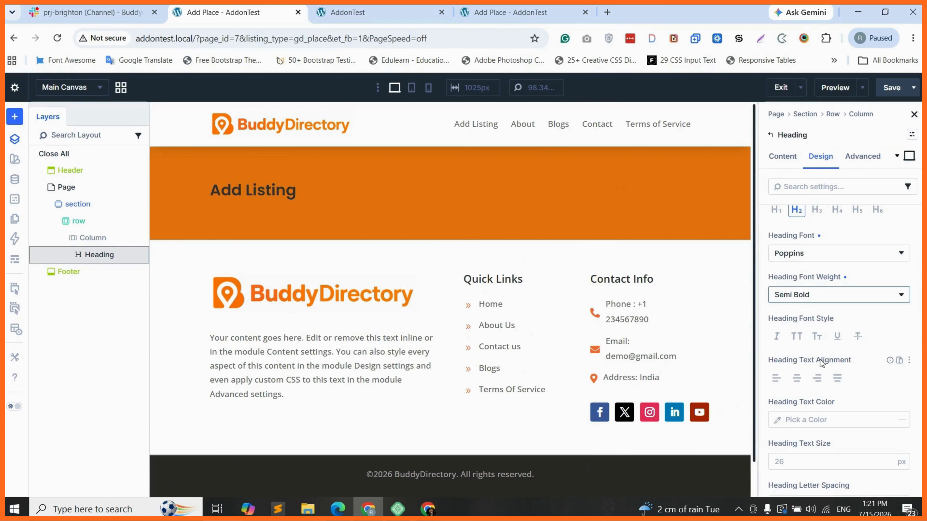
pyautogui.scroll(-2, 820, 362)
pyautogui.click(797, 309)
pyautogui.scroll(-1, 806, 330)
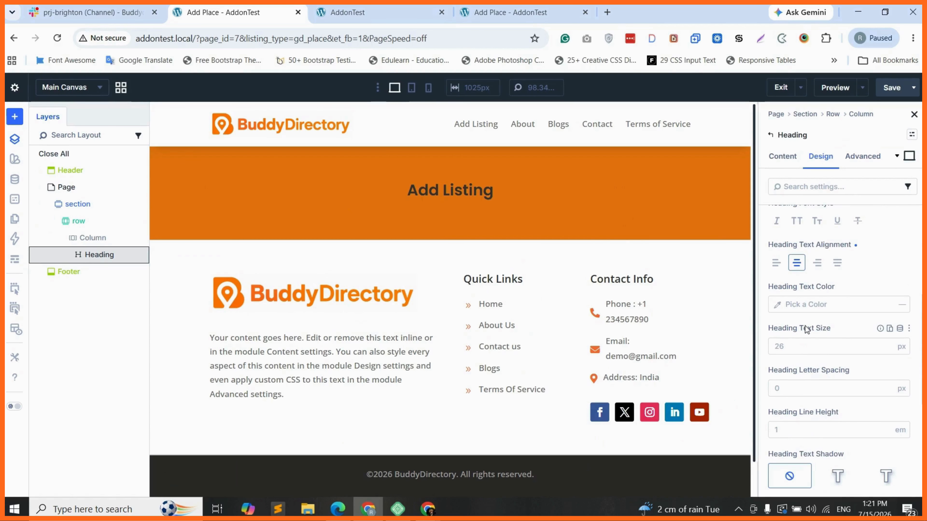
pyautogui.click(803, 304)
pyautogui.write('FFFFFF')
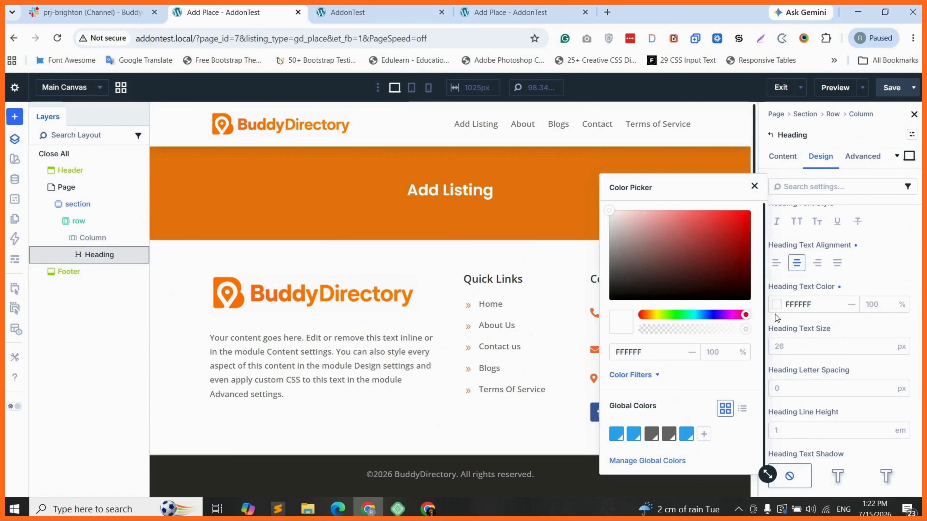
pyautogui.click(808, 346)
pyautogui.write('3')
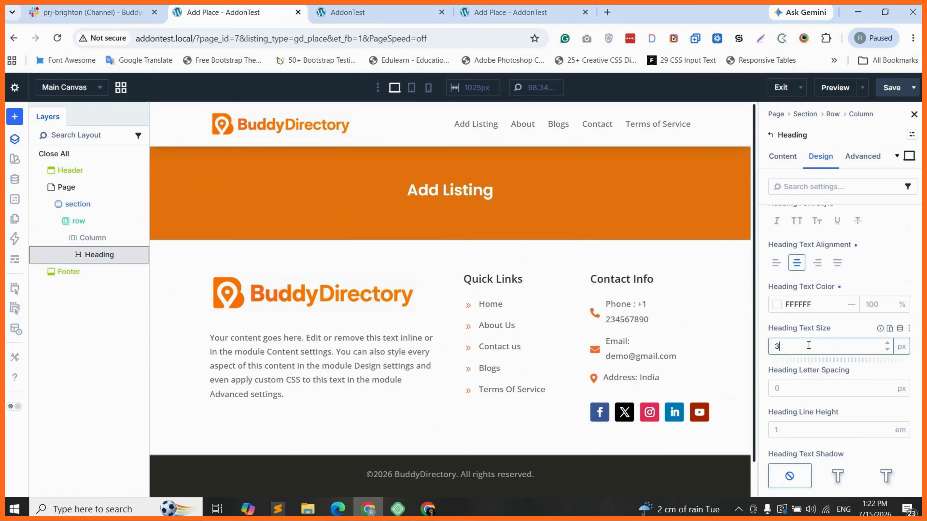
pyautogui.write('6')
pyautogui.click(842, 331)
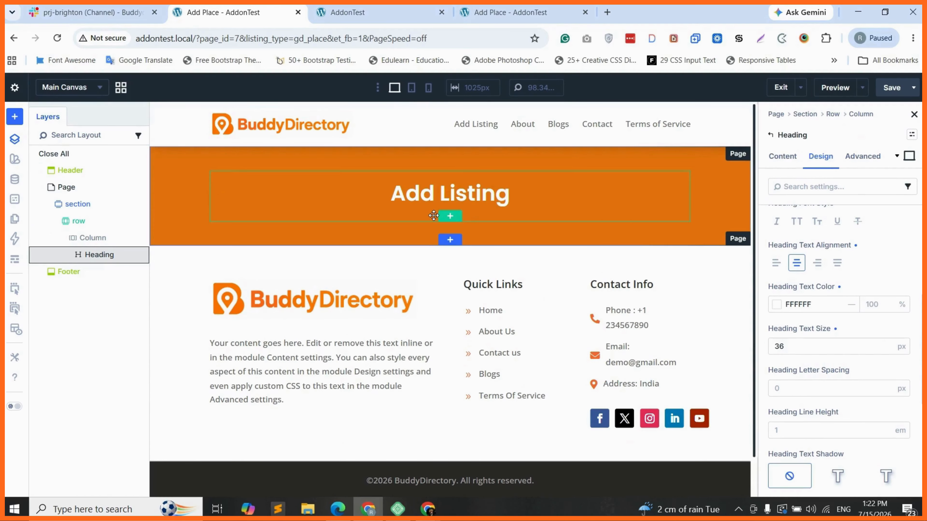
# Step: Add a one-column section below the banner and insert a Code module into it
pyautogui.click(450, 241)
pyautogui.click(350, 206)
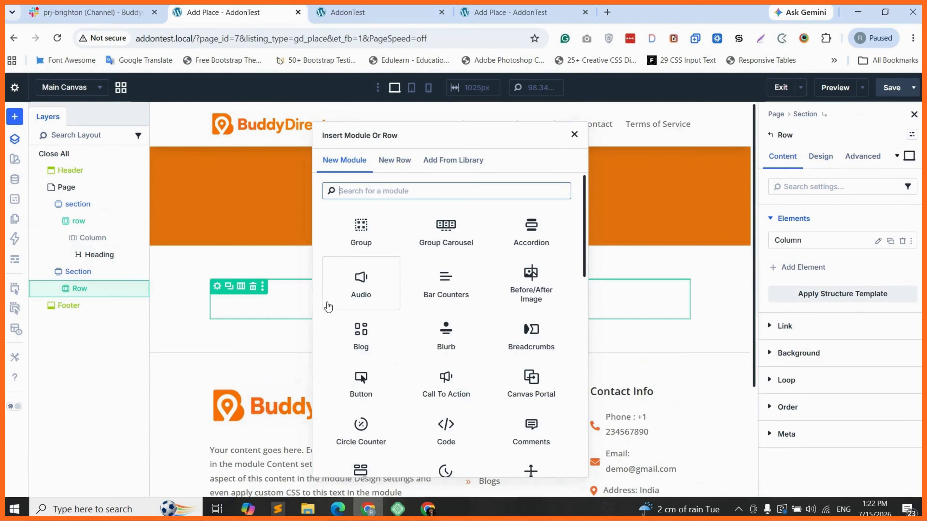
pyautogui.write('cod')
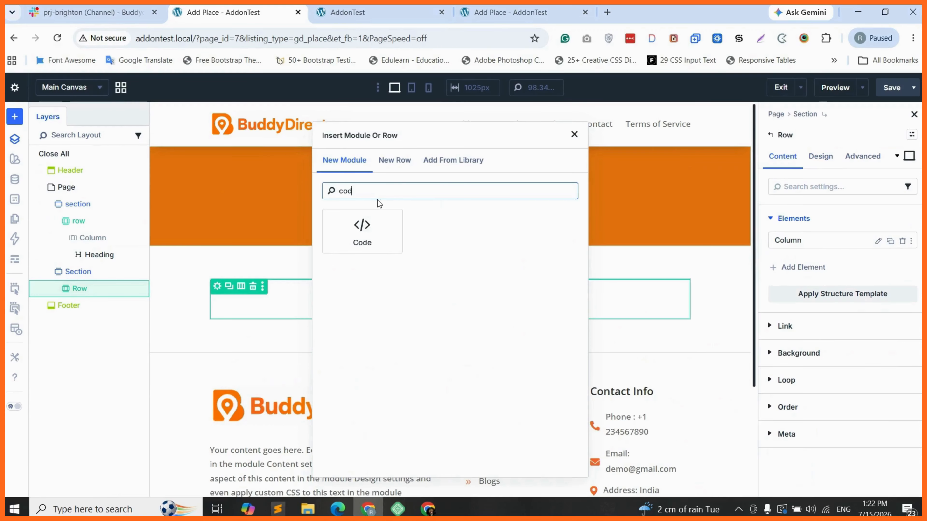
pyautogui.click(376, 219)
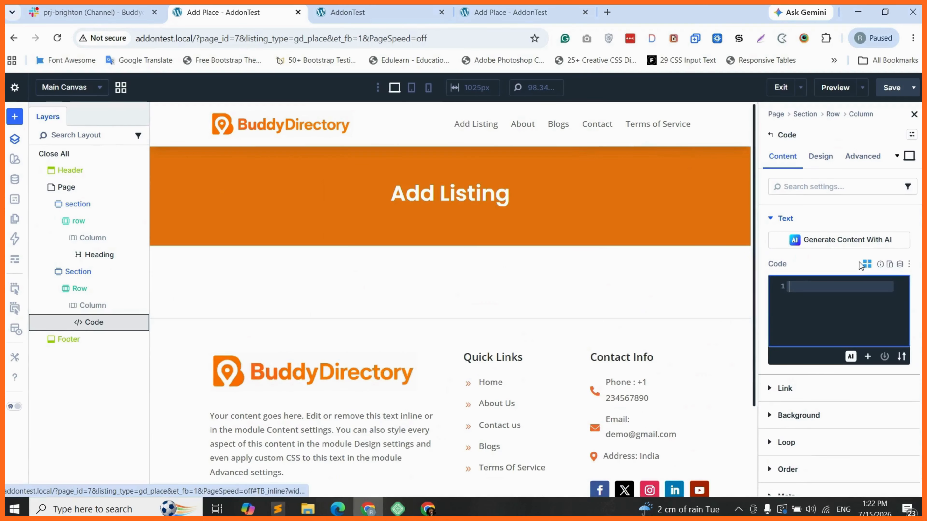
pyautogui.click(866, 264)
pyautogui.click(353, 135)
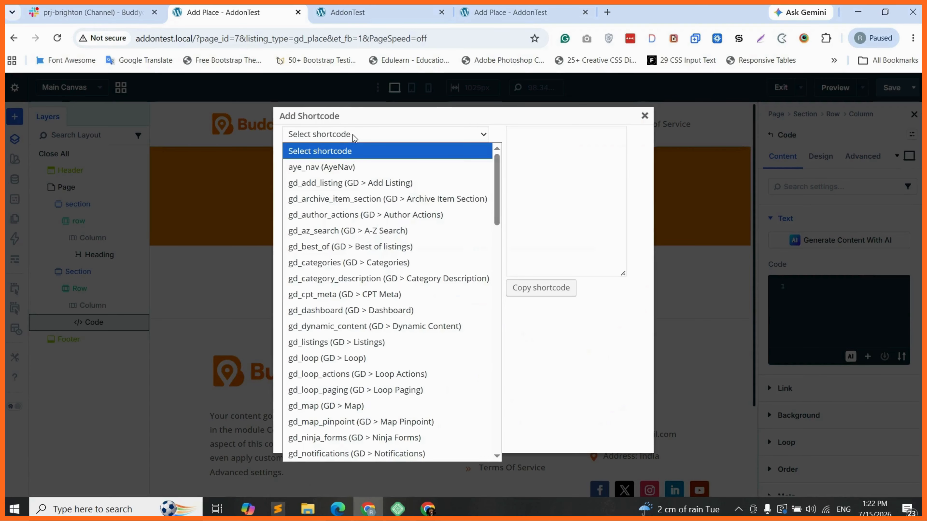
# Step: Choose the gd_add_listing shortcode and set its wrapper border colour to None
pyautogui.scroll(-1, 351, 302)
pyautogui.scroll(-2, 352, 301)
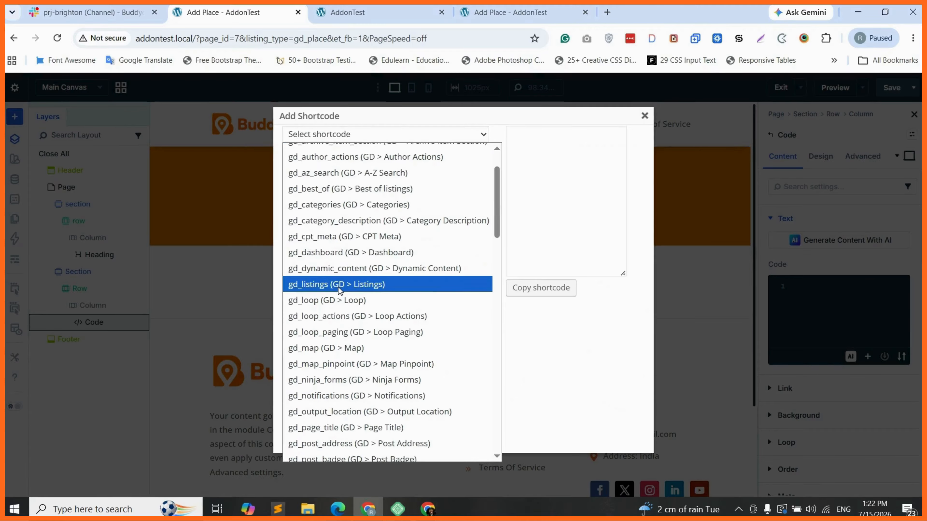
pyautogui.scroll(2, 326, 220)
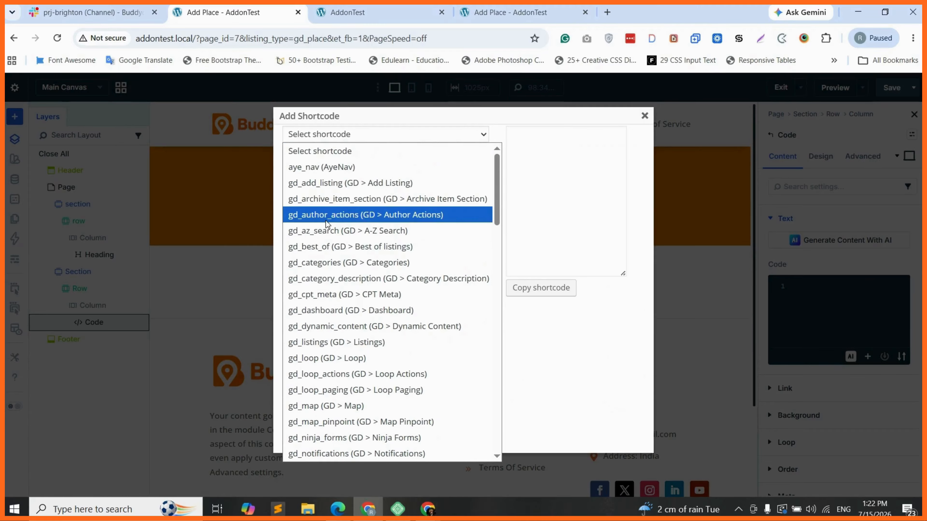
pyautogui.click(330, 183)
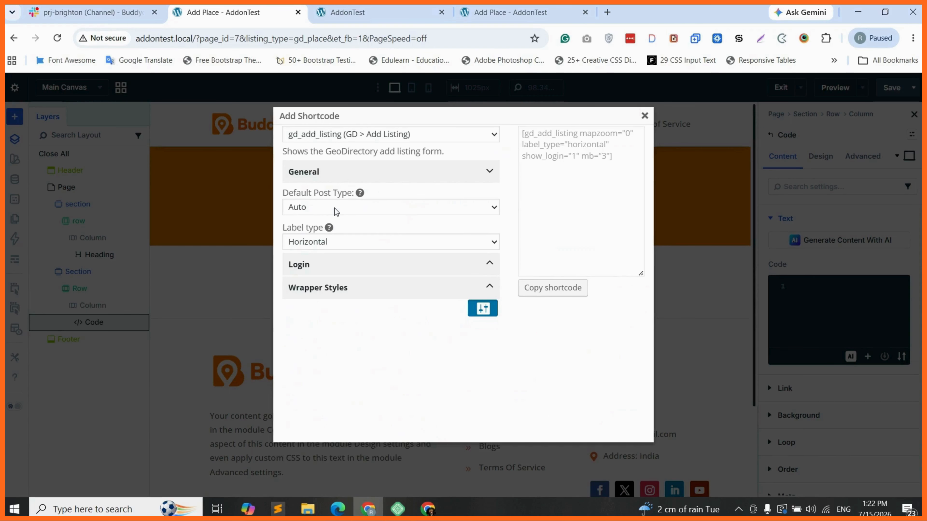
pyautogui.click(337, 265)
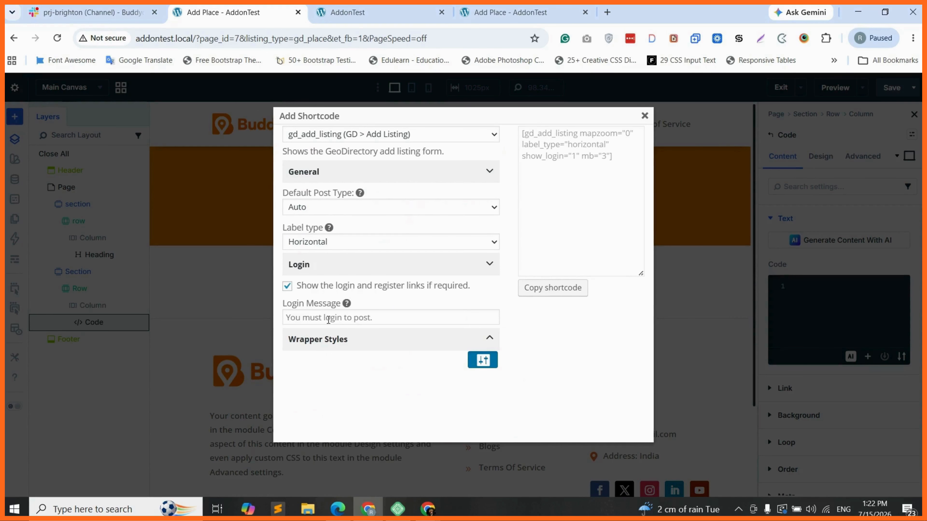
pyautogui.click(349, 346)
pyautogui.scroll(-5, 452, 380)
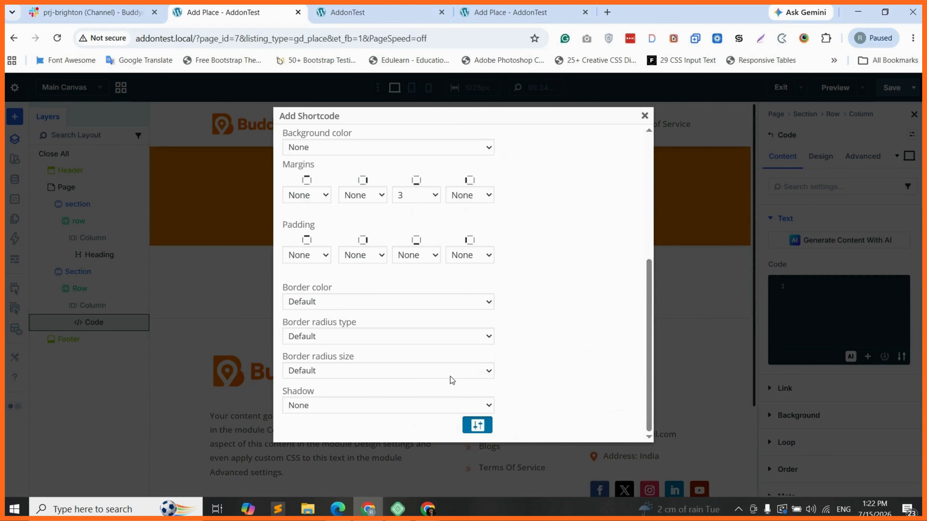
pyautogui.click(318, 302)
pyautogui.click(299, 46)
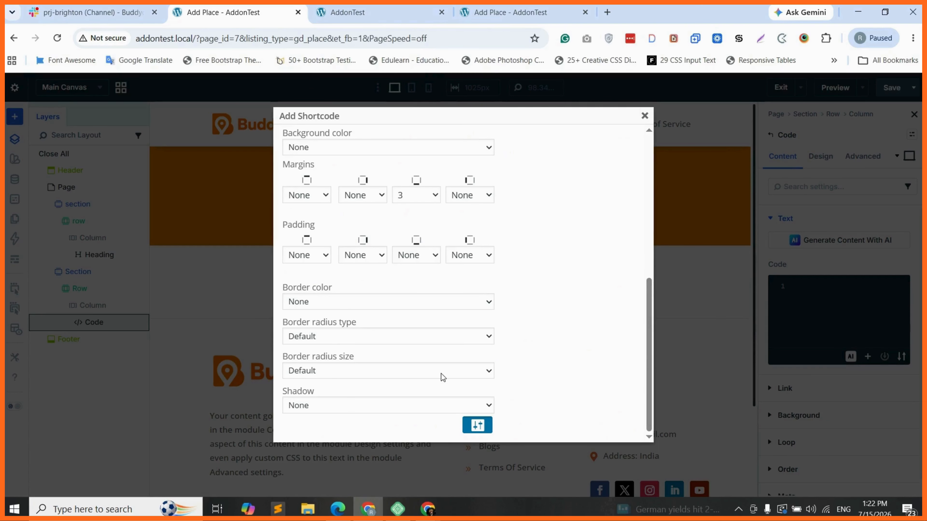
# Step: Copy the generated add listing shortcode and paste it into the Code module
pyautogui.scroll(5, 431, 365)
pyautogui.scroll(-1, 411, 345)
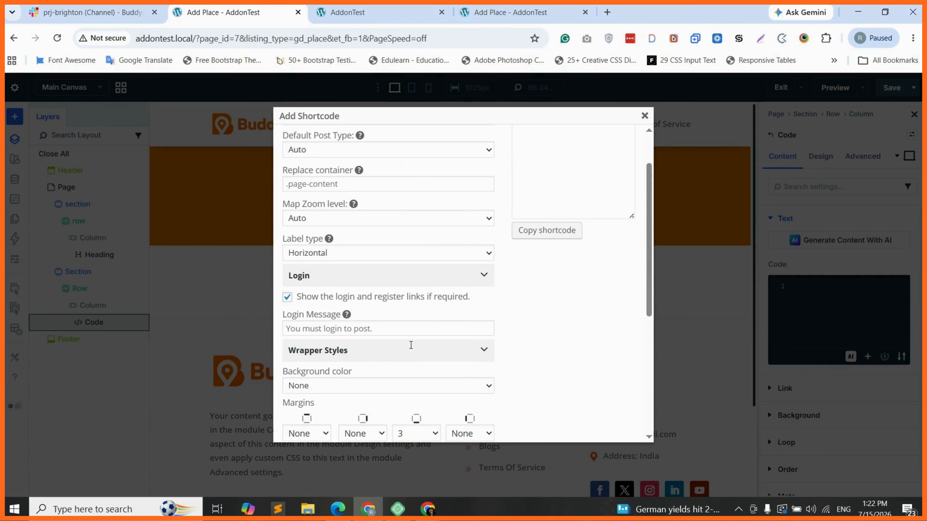
pyautogui.scroll(1, 414, 341)
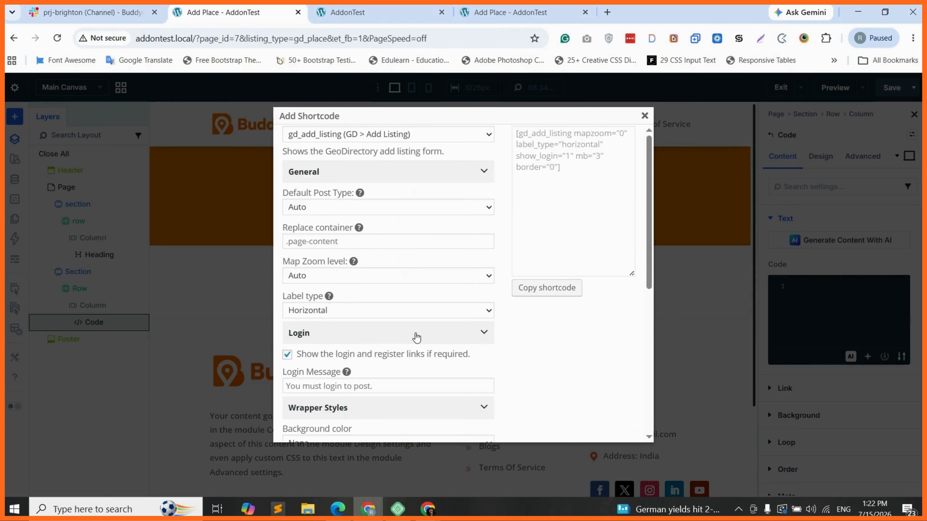
pyautogui.click(560, 288)
pyautogui.press('Return')
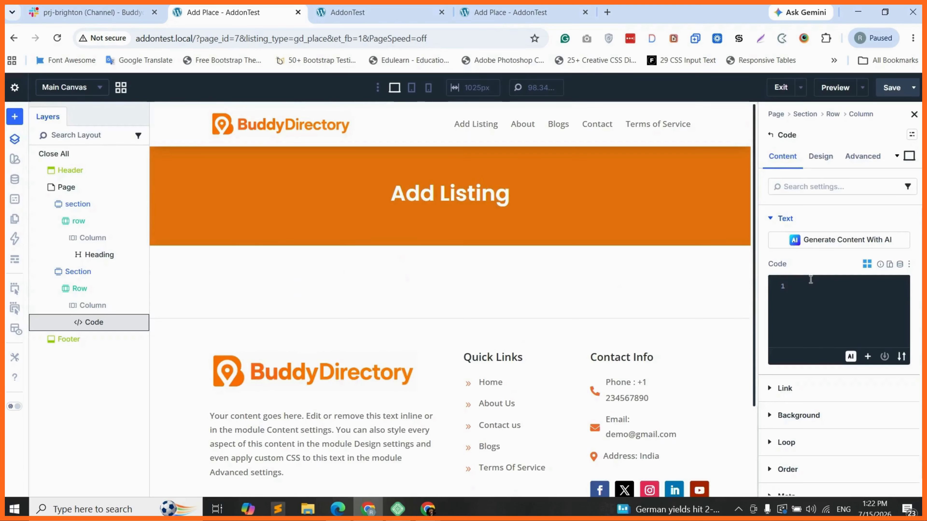
pyautogui.click(810, 281)
pyautogui.write('[gd_add_listing mapzoom="0" label_type="horizontal" show_login="1" mb="3" border="0"]')
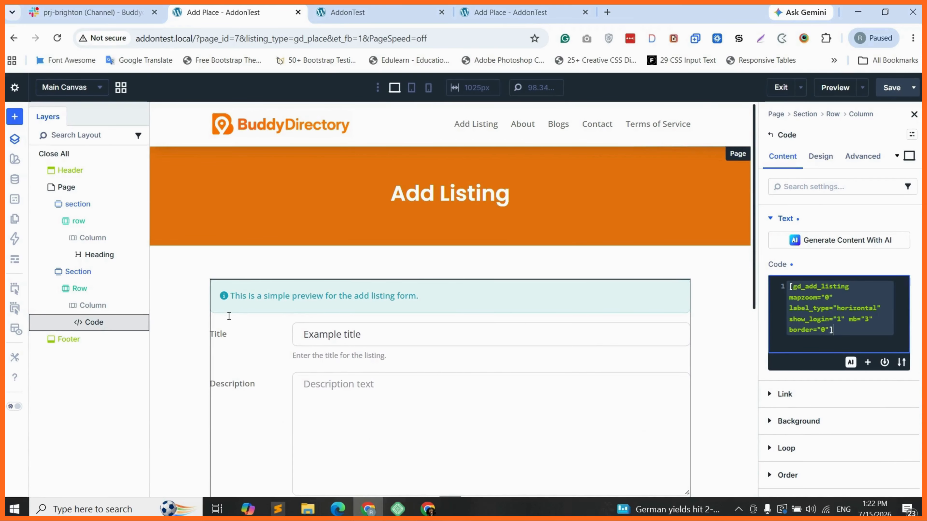
# Step: Select the Column layer holding the form and show its Design settings
pyautogui.click(94, 307)
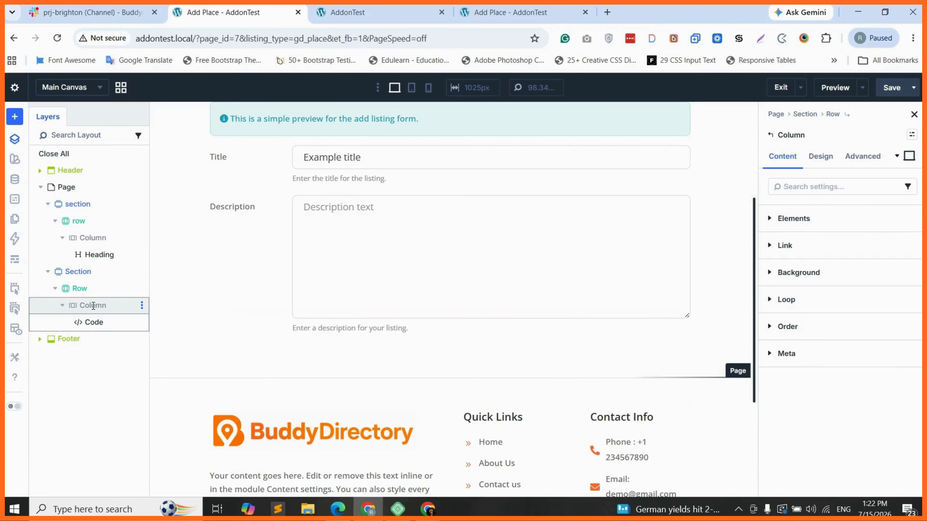
pyautogui.click(821, 156)
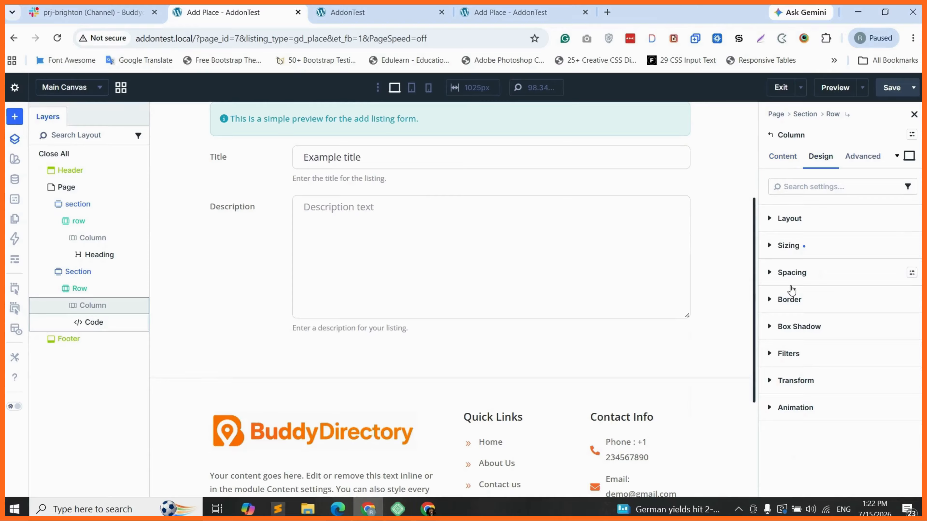
# Step: Give the column 30 px padding on every side, with top/bottom and left/right linked
pyautogui.click(800, 277)
pyautogui.click(785, 349)
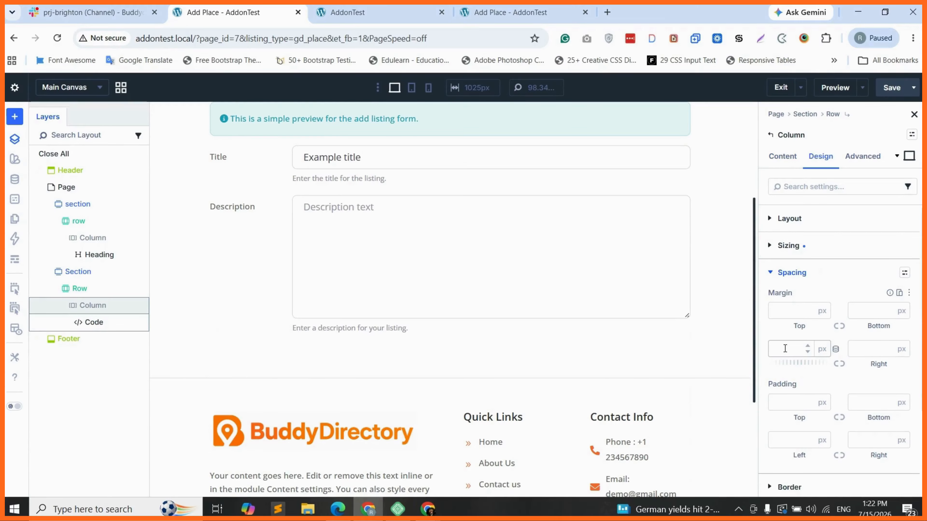
pyautogui.click(790, 403)
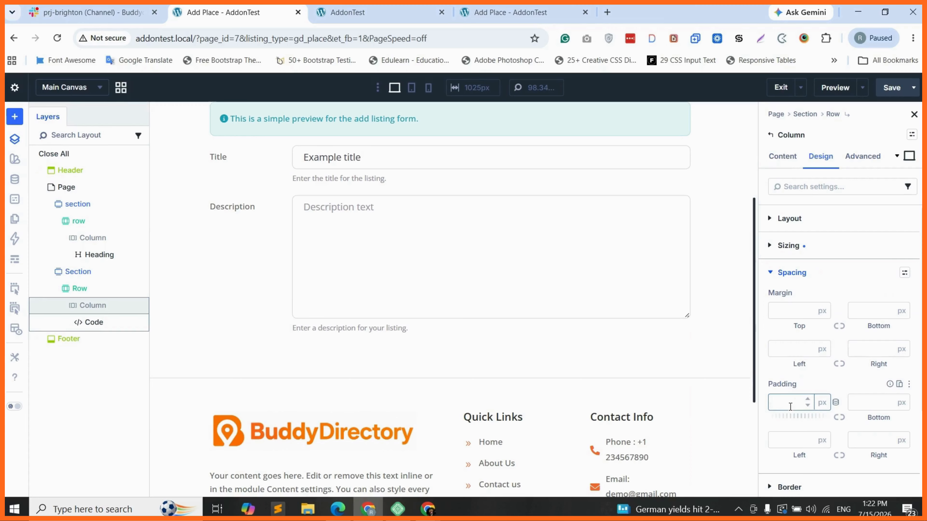
pyautogui.write('30')
pyautogui.click(839, 418)
pyautogui.click(792, 440)
pyautogui.write('3')
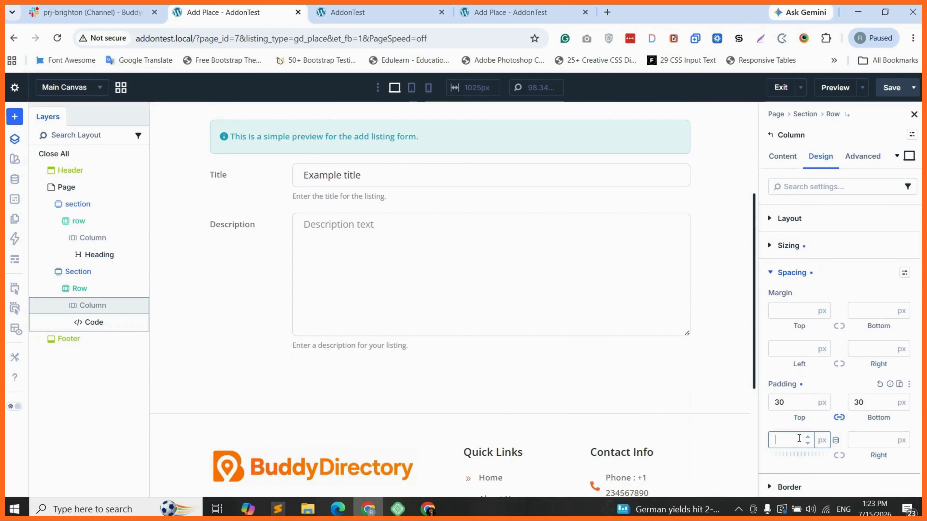
pyautogui.write('0')
pyautogui.click(839, 456)
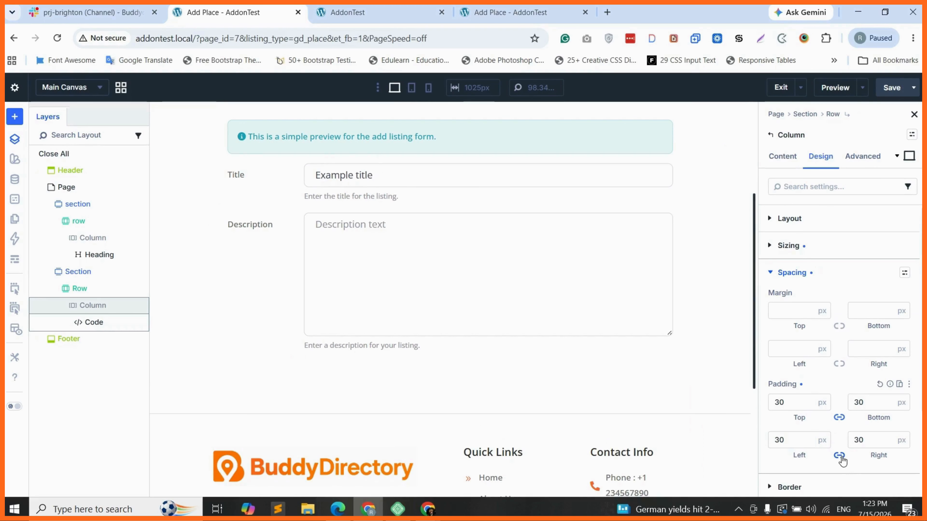
# Step: Round all of the column's corners with a 12 px border radius
pyautogui.scroll(-2, 803, 398)
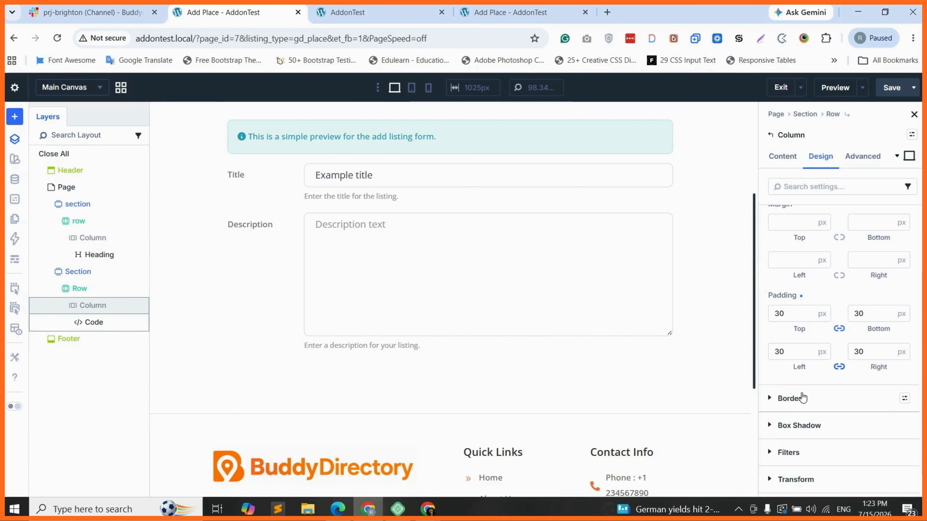
pyautogui.click(790, 398)
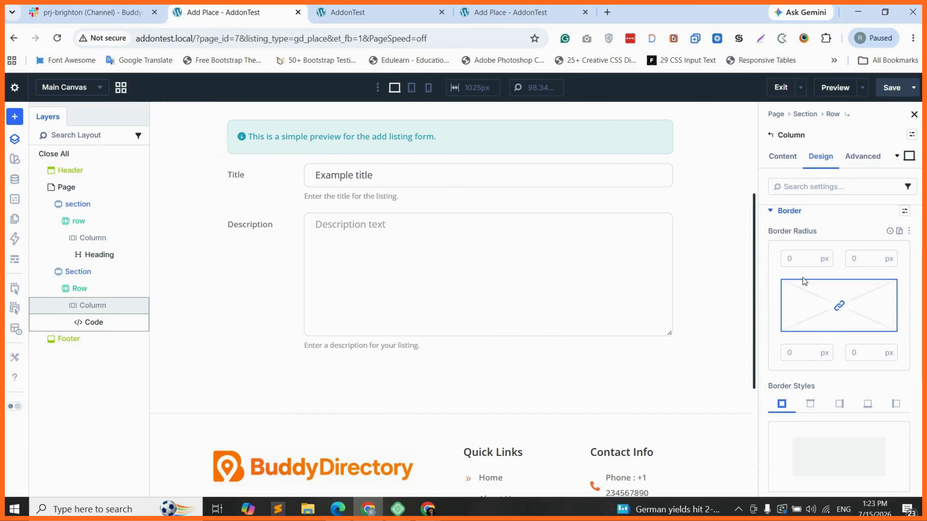
pyautogui.click(793, 261)
pyautogui.write('12')
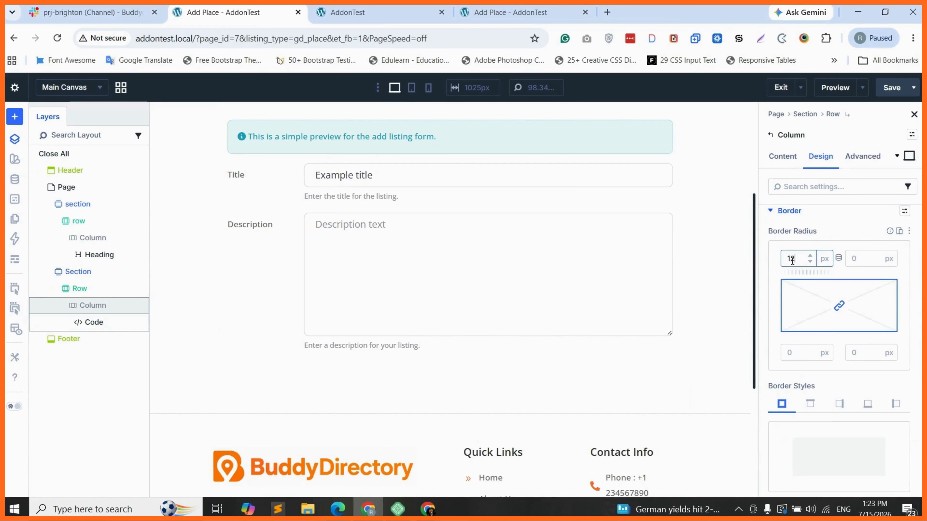
pyautogui.click(844, 245)
# Step: Give the column a 1 px border coloured light grey DFDFDF
pyautogui.scroll(-2, 822, 369)
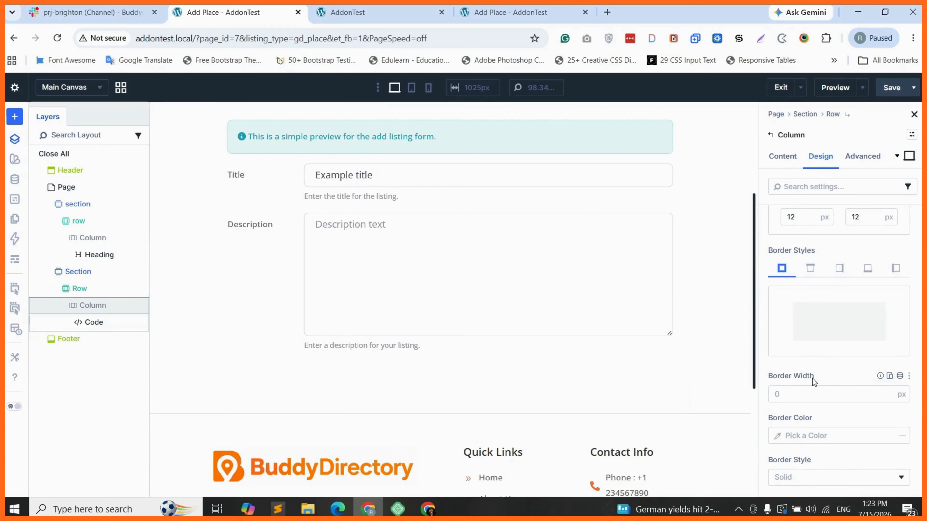
pyautogui.scroll(-2, 812, 378)
pyautogui.click(776, 375)
pyautogui.write('1')
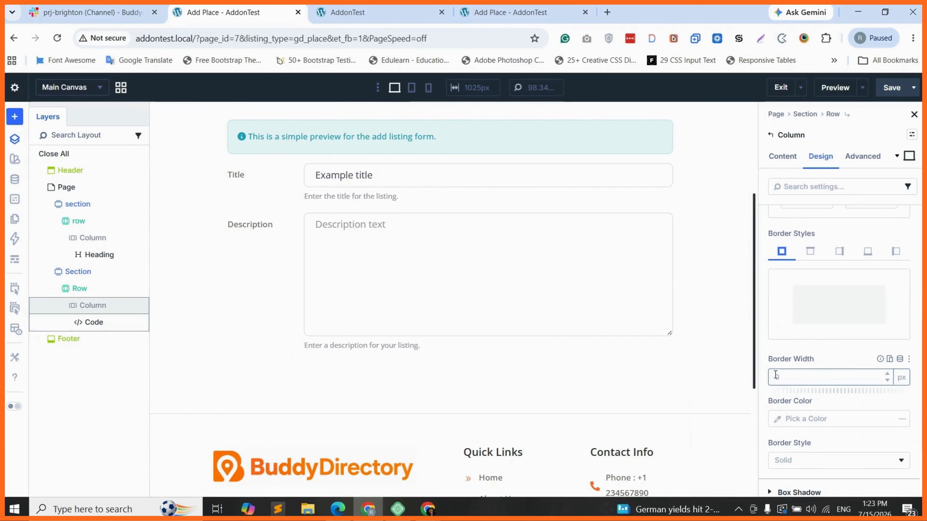
pyautogui.click(800, 417)
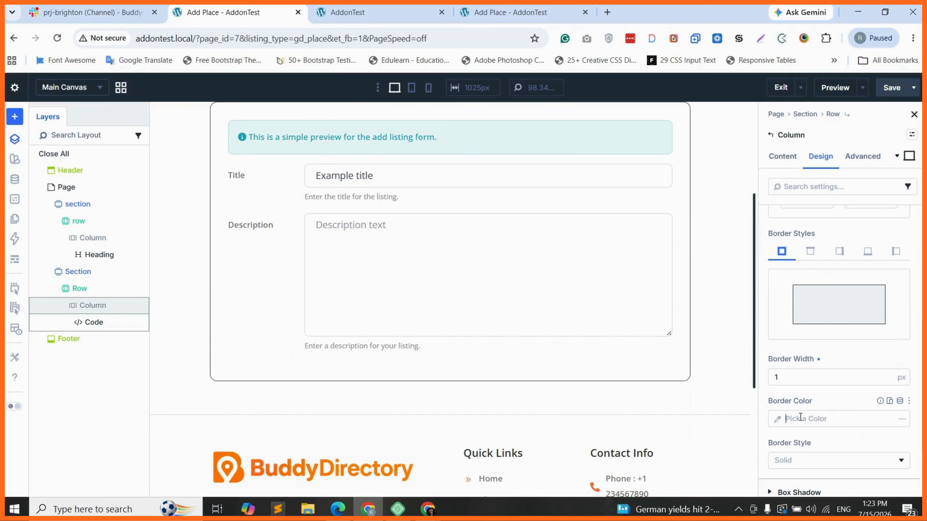
pyautogui.click(778, 420)
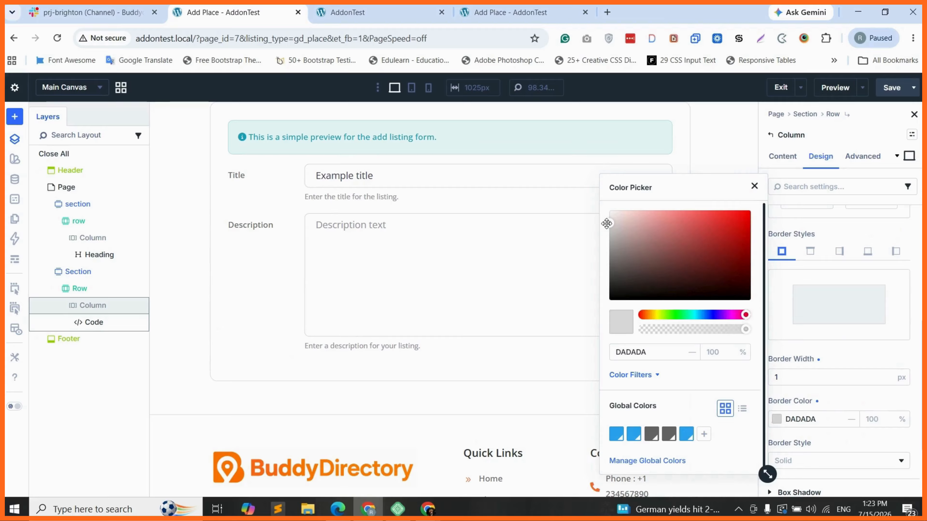
pyautogui.moveTo(607, 224); pyautogui.dragTo(607, 221)
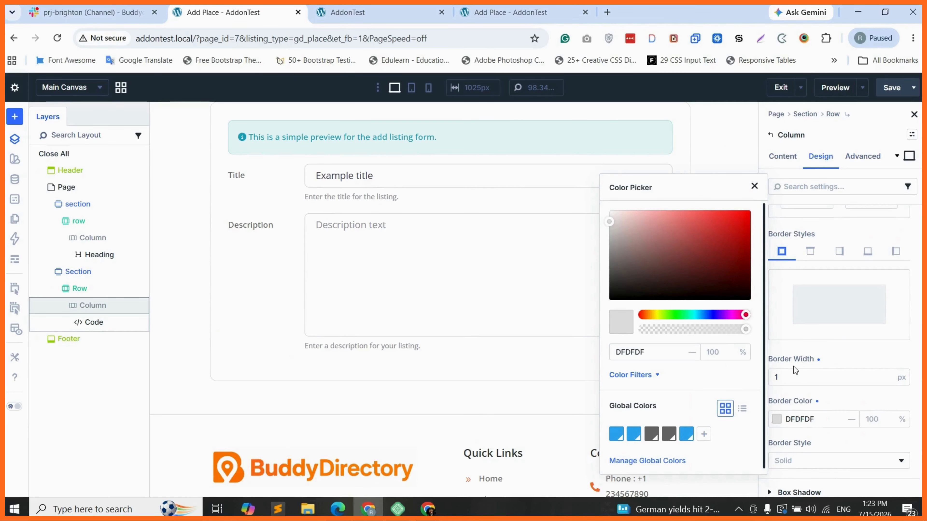
pyautogui.click(832, 379)
# Step: Preview several box shadow presets, then set the column's shadow to None
pyautogui.scroll(-2, 832, 379)
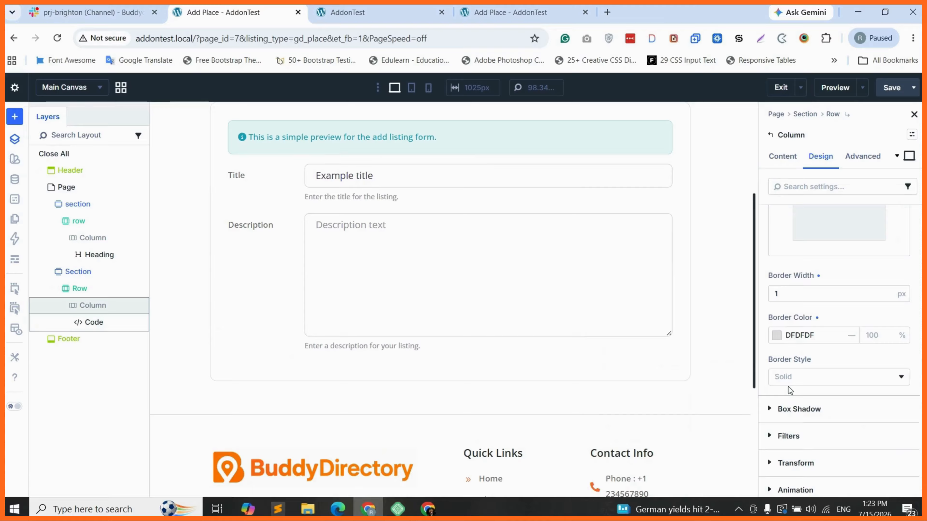
pyautogui.click(825, 413)
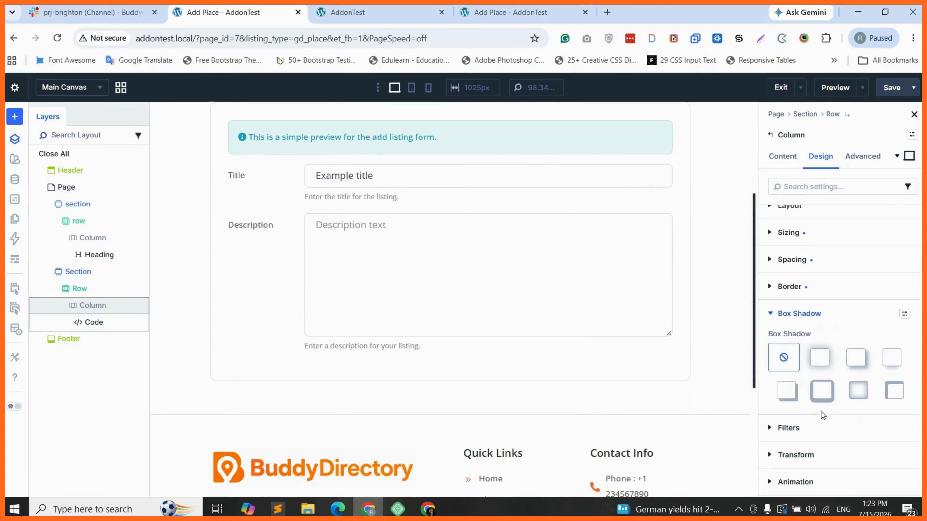
pyautogui.click(892, 358)
pyautogui.click(856, 357)
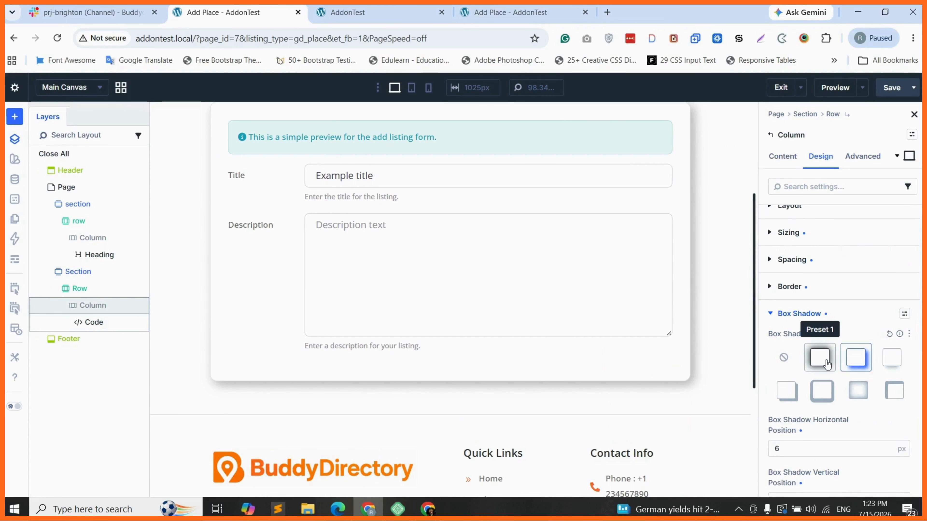
pyautogui.click(825, 362)
pyautogui.click(783, 359)
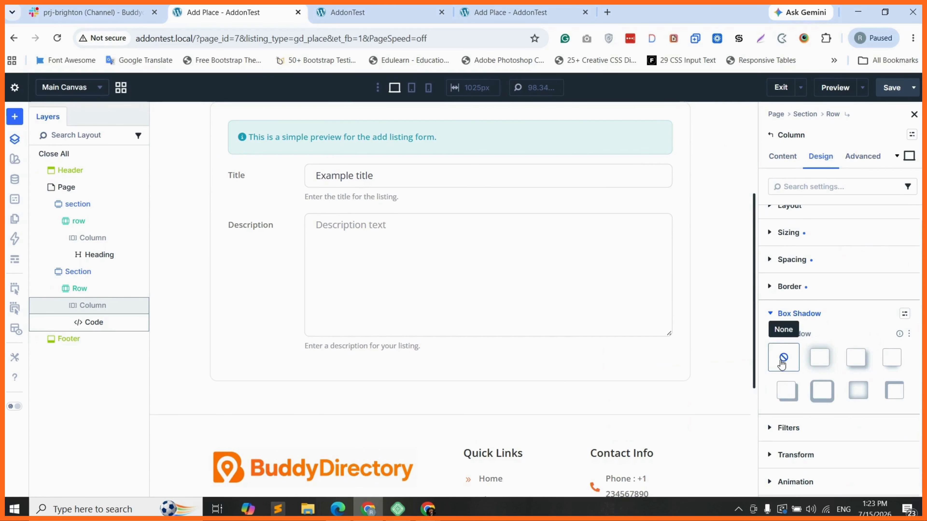
pyautogui.scroll(5, 590, 296)
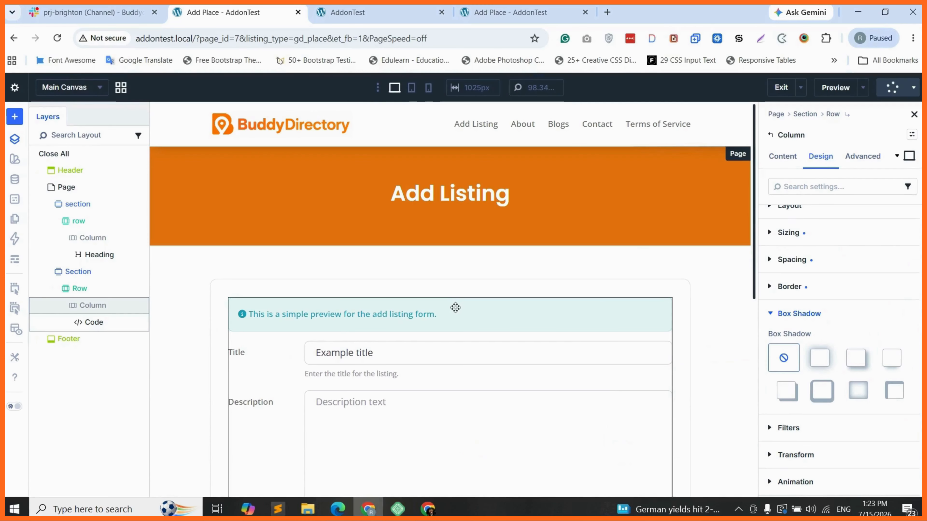
pyautogui.click(481, 21)
pyautogui.click(58, 38)
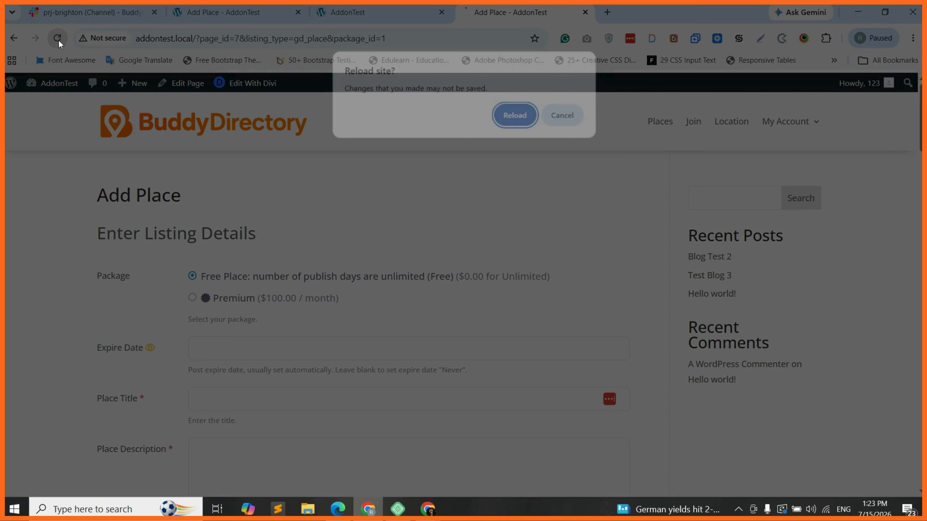
pyautogui.click(515, 115)
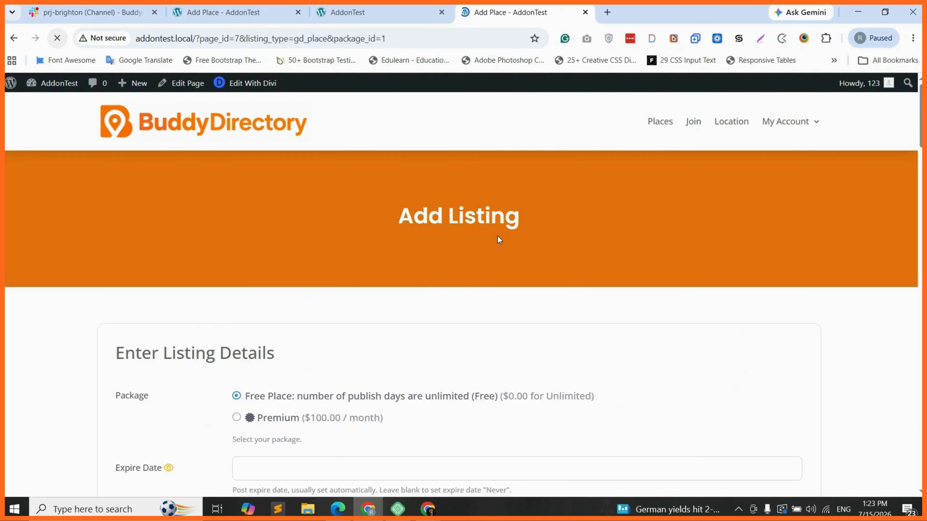
pyautogui.moveTo(397, 216); pyautogui.dragTo(514, 221)
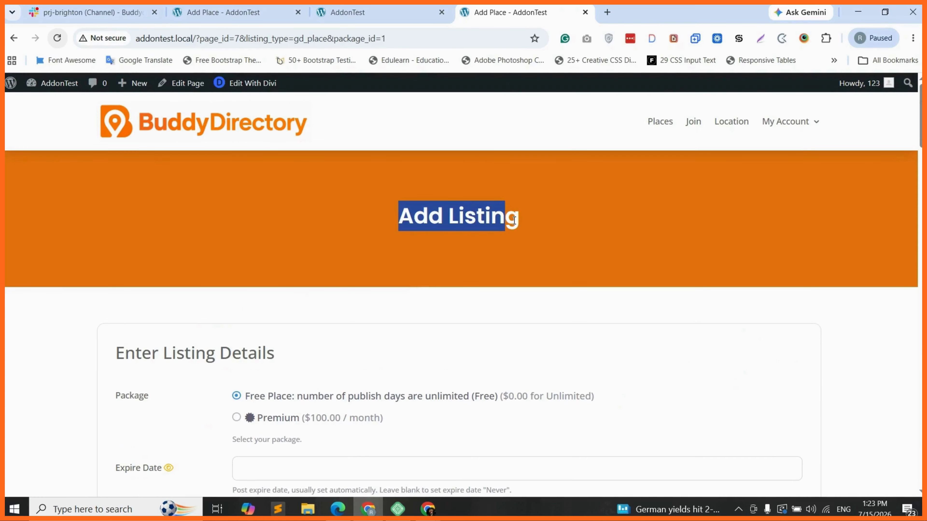
pyautogui.click(453, 221)
pyautogui.scroll(-3, 297, 245)
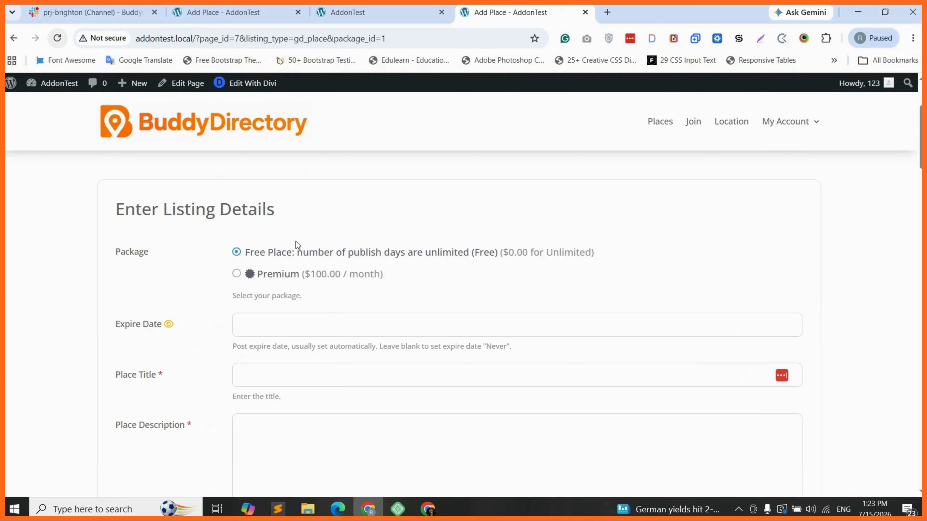
pyautogui.scroll(1, 121, 248)
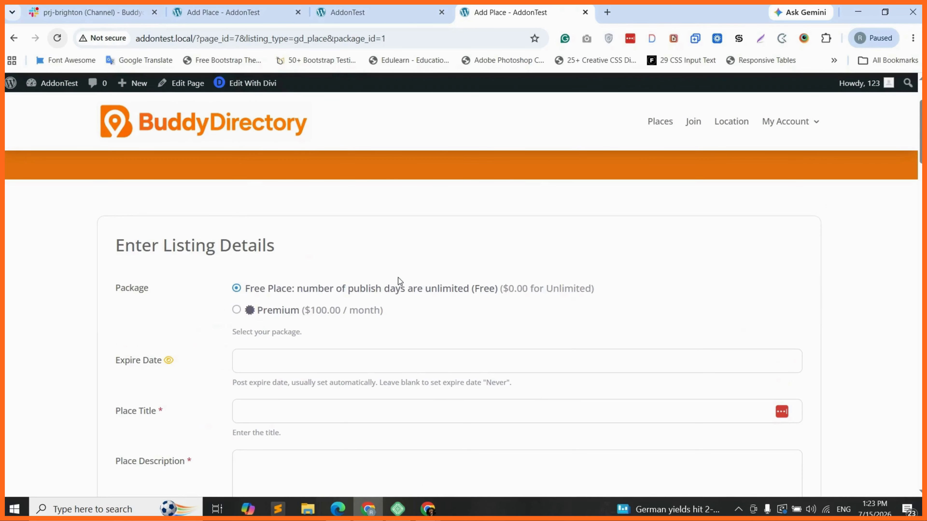
pyautogui.scroll(-3, 780, 297)
pyautogui.scroll(-8, 781, 297)
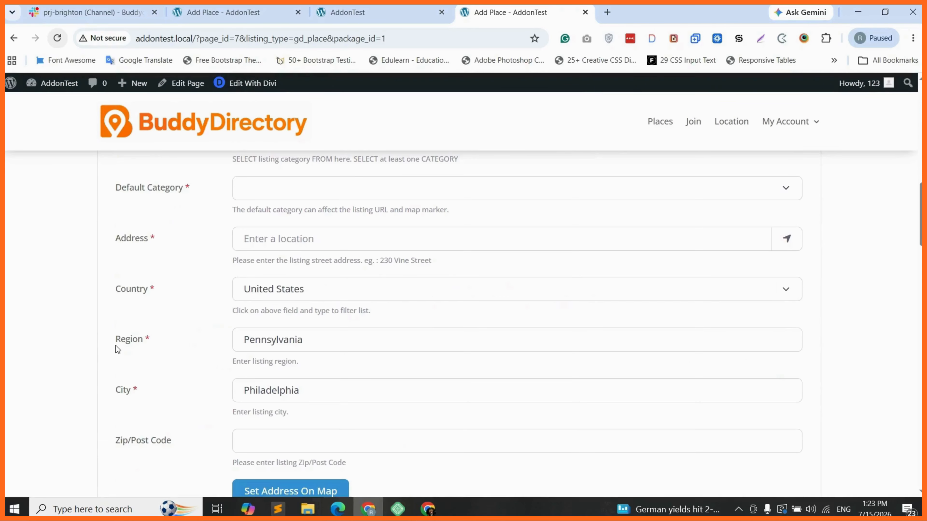
pyautogui.scroll(-8, 62, 358)
pyautogui.scroll(-8, 62, 360)
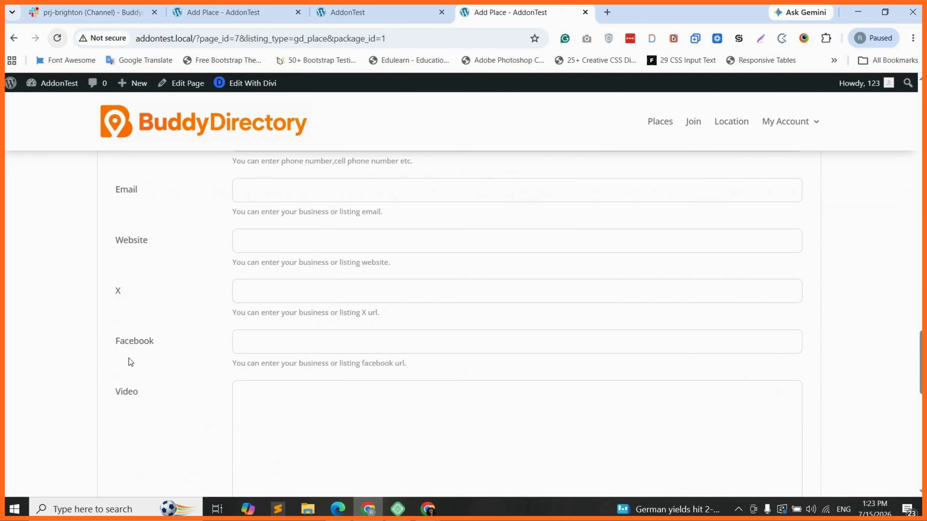
pyautogui.scroll(-8, 128, 362)
pyautogui.scroll(10, 130, 358)
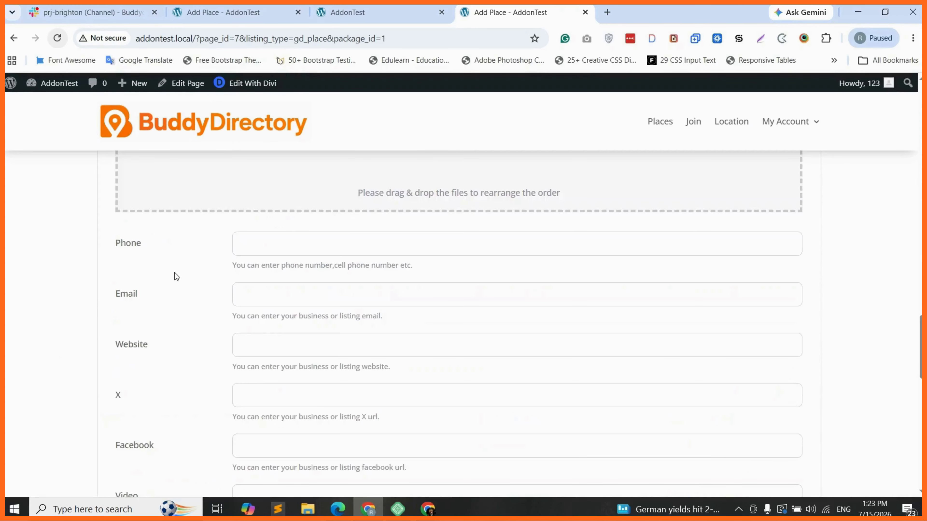
pyautogui.scroll(10, 90, 315)
pyautogui.scroll(10, 91, 319)
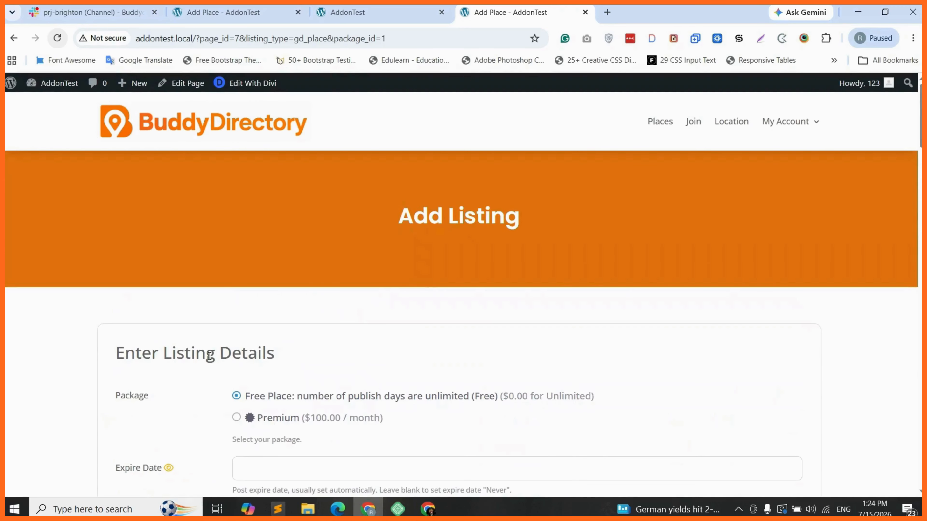
pyautogui.scroll(-2, 217, 358)
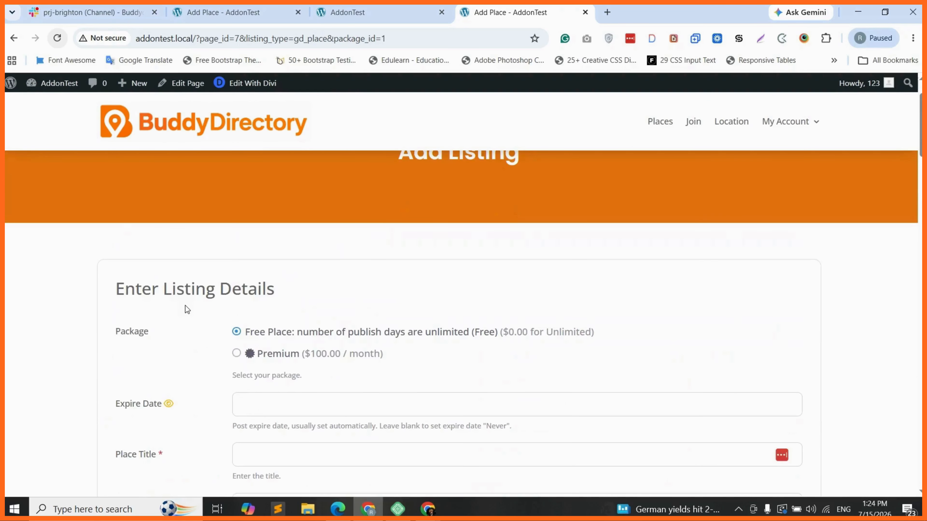
pyautogui.scroll(-1, 181, 315)
pyautogui.scroll(-1, 176, 318)
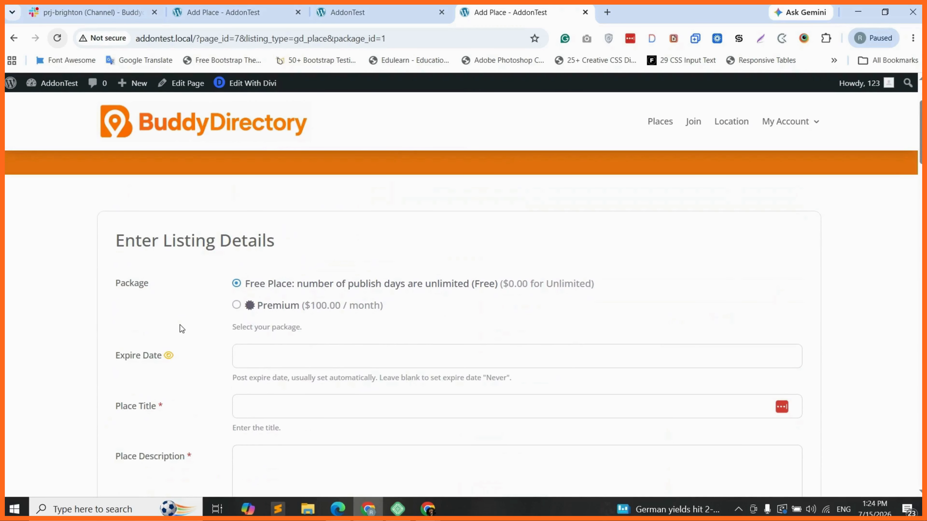
pyautogui.scroll(-1, 180, 328)
pyautogui.scroll(-1, 176, 305)
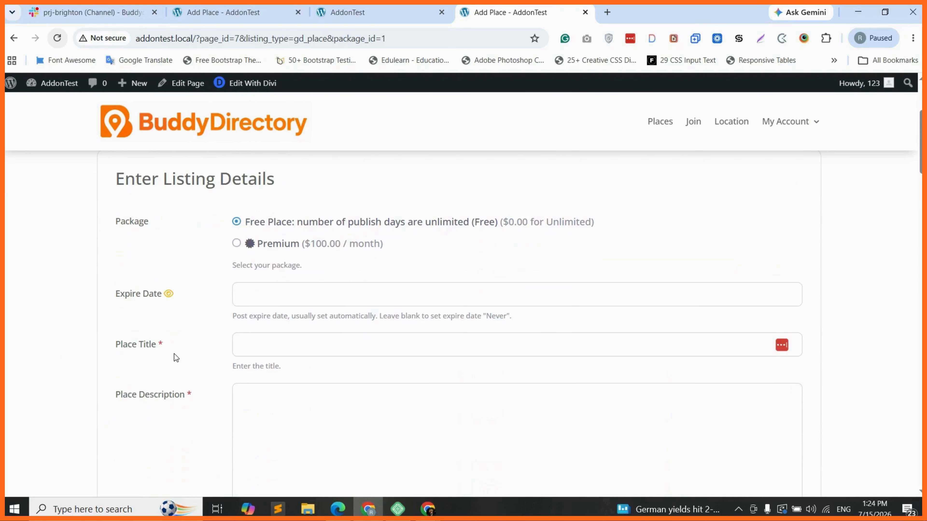
pyautogui.scroll(-1, 175, 357)
pyautogui.scroll(1, 136, 238)
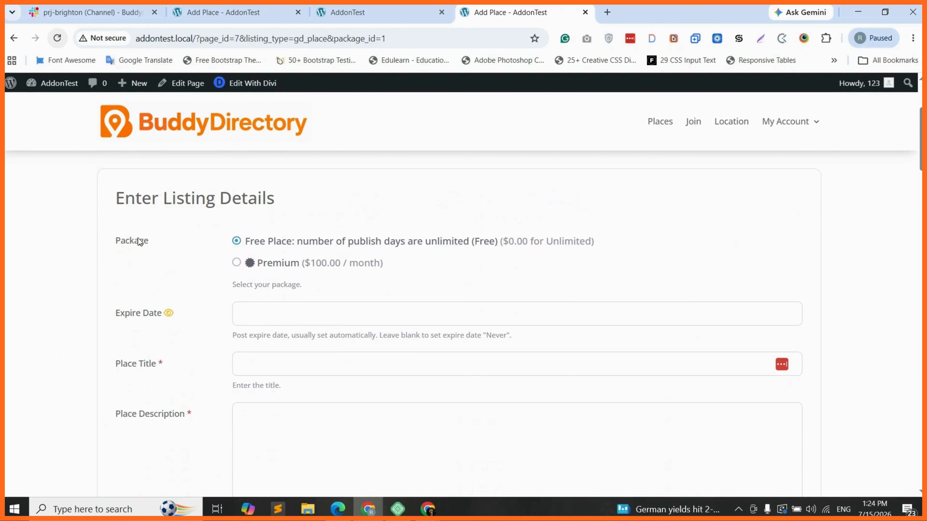
pyautogui.scroll(1, 141, 242)
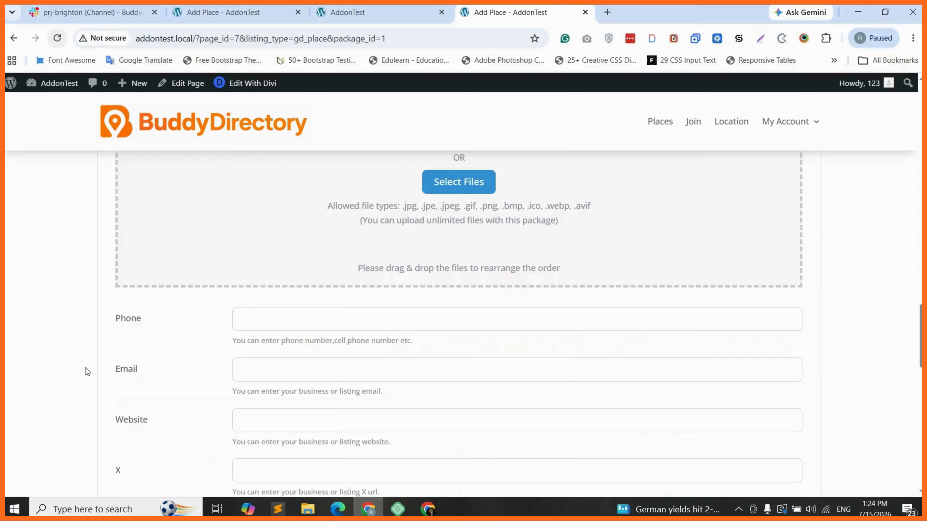
pyautogui.scroll(-8, 91, 367)
pyautogui.scroll(-6, 115, 365)
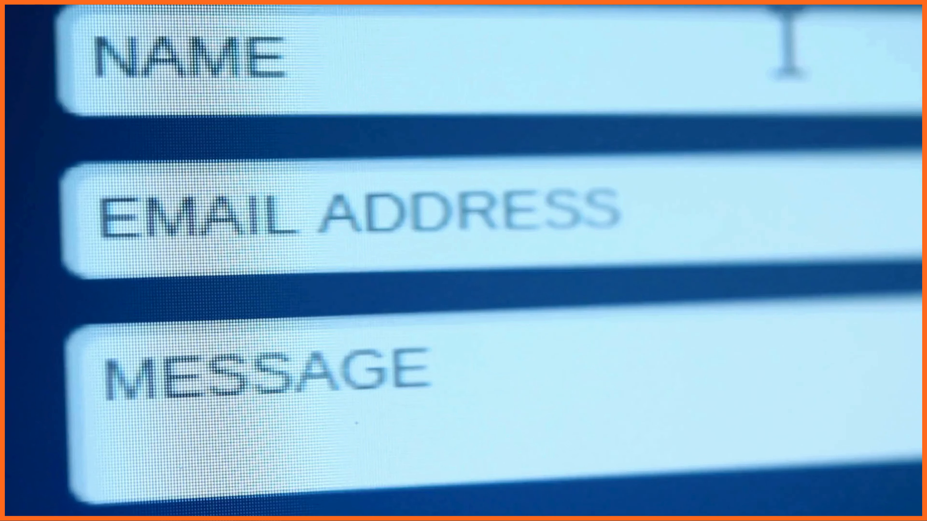
pyautogui.write('Jonat')
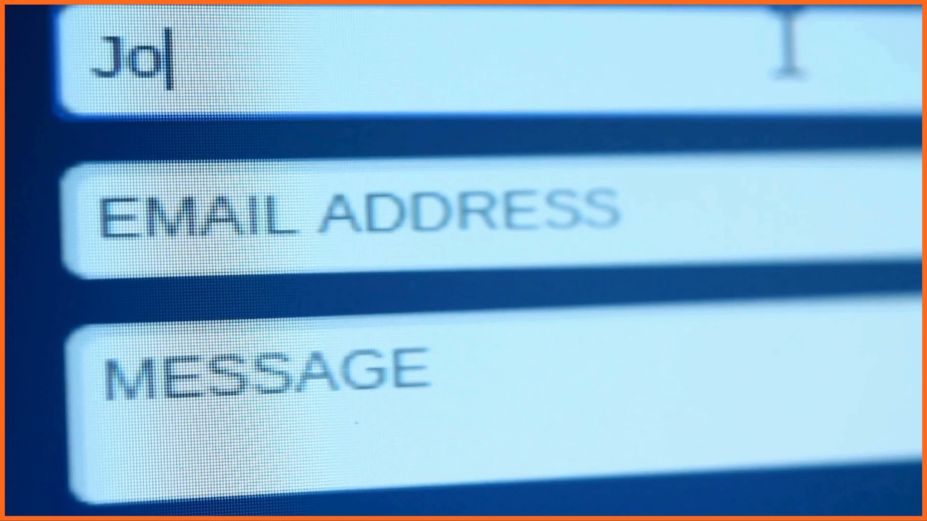
pyautogui.write('han')
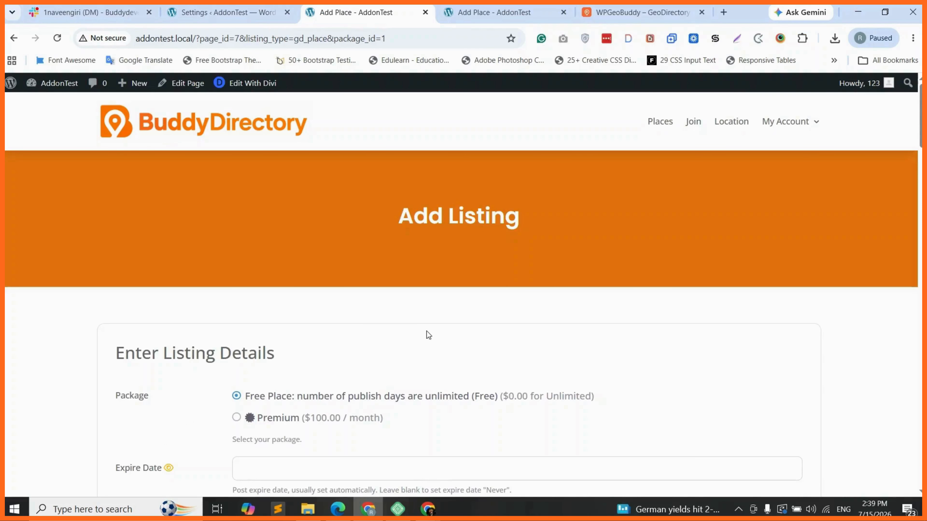
# Step: Switch to the Multistep Form settings tab, glance at the Add Place page, then switch back
pyautogui.scroll(-2, 430, 325)
pyautogui.scroll(2, 432, 323)
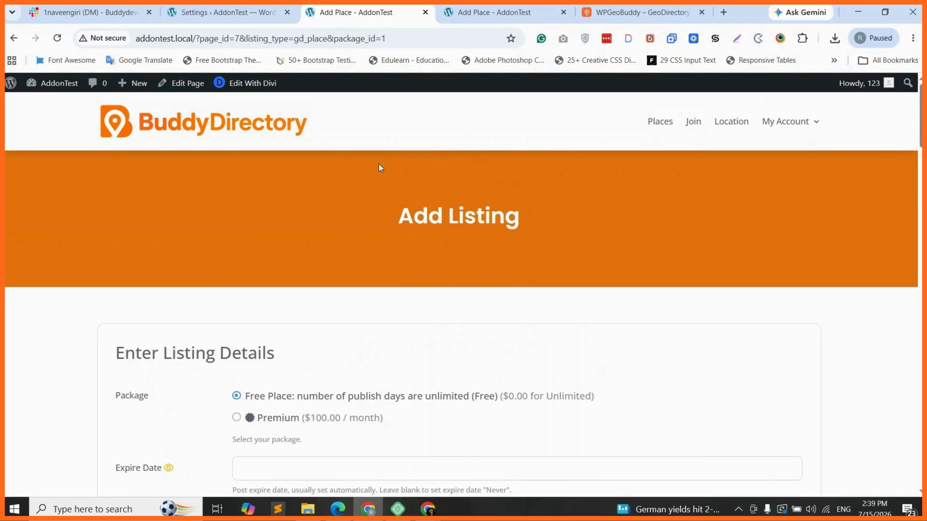
pyautogui.click(226, 13)
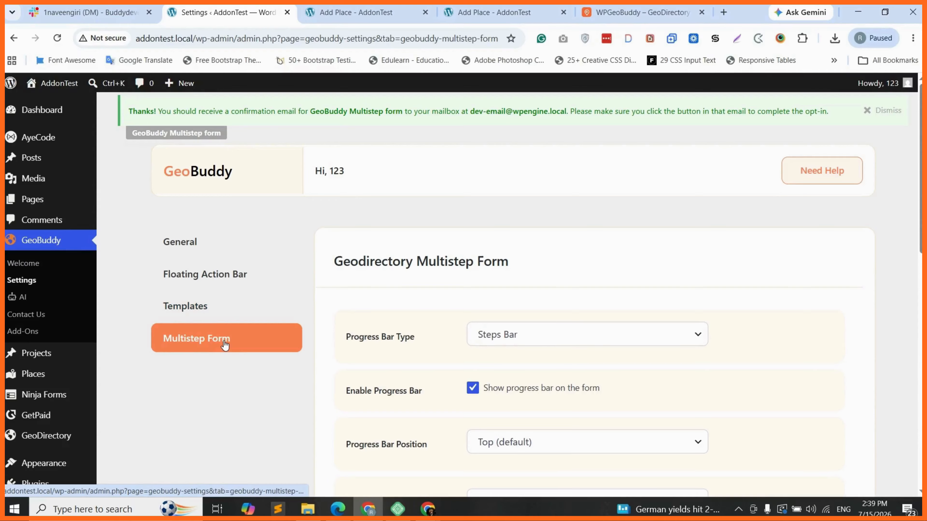
pyautogui.hotkey('ctrl', 'Tab')
pyautogui.scroll(-12, 136, 328)
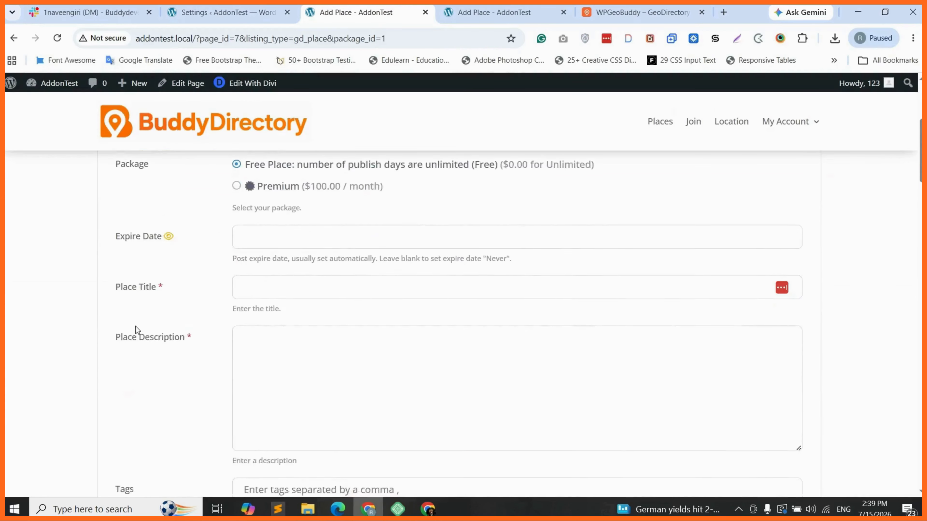
pyautogui.scroll(-20, 68, 376)
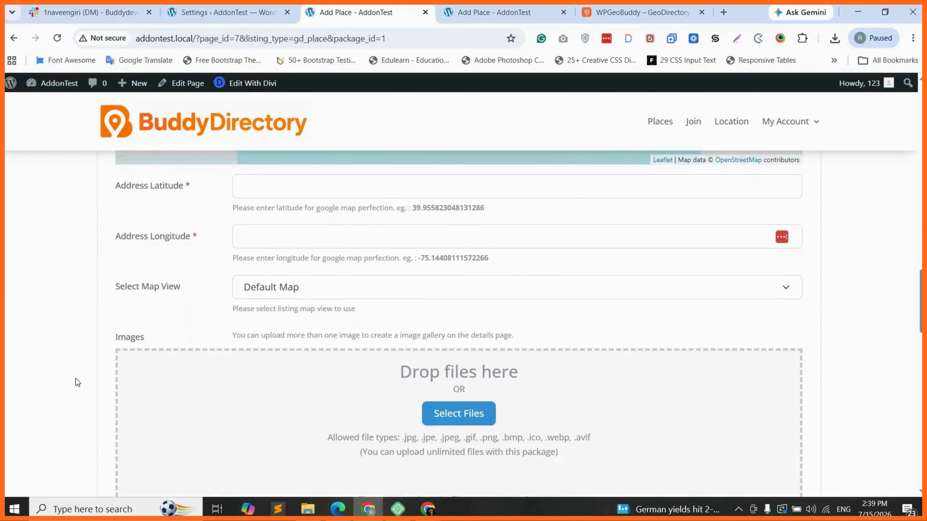
pyautogui.hotkey('ctrl', 'shift', 'Tab')
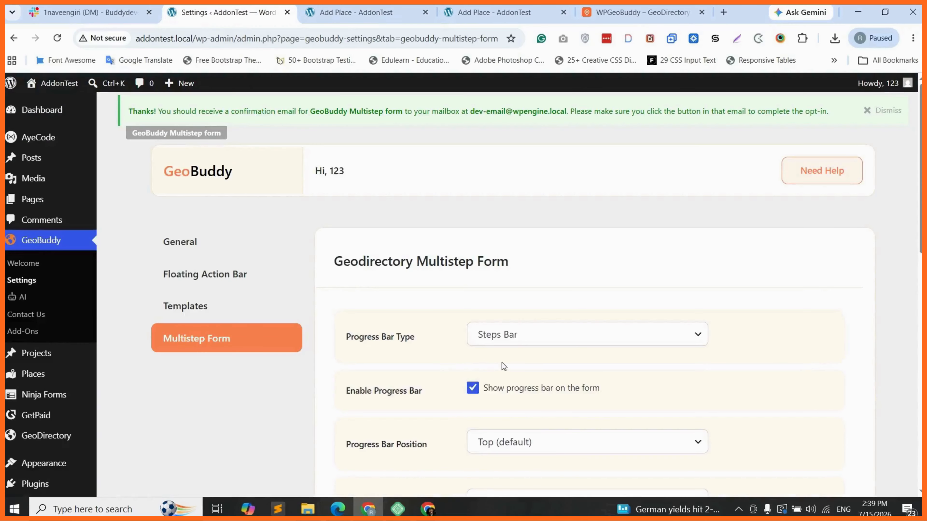
# Step: Review the Progress Bar Type choices and keep it set to Steps Bar
pyautogui.click(516, 339)
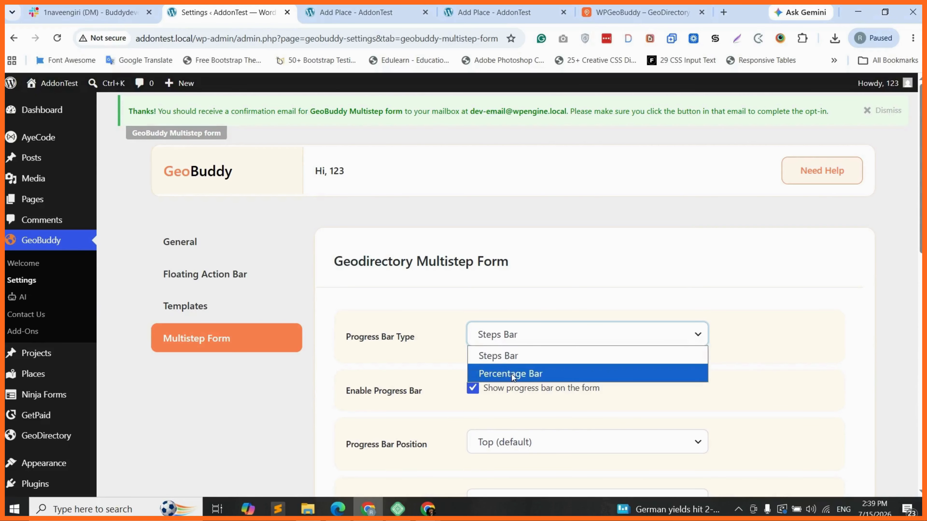
pyautogui.click(517, 342)
pyautogui.scroll(-1, 465, 340)
pyautogui.scroll(-5, 468, 326)
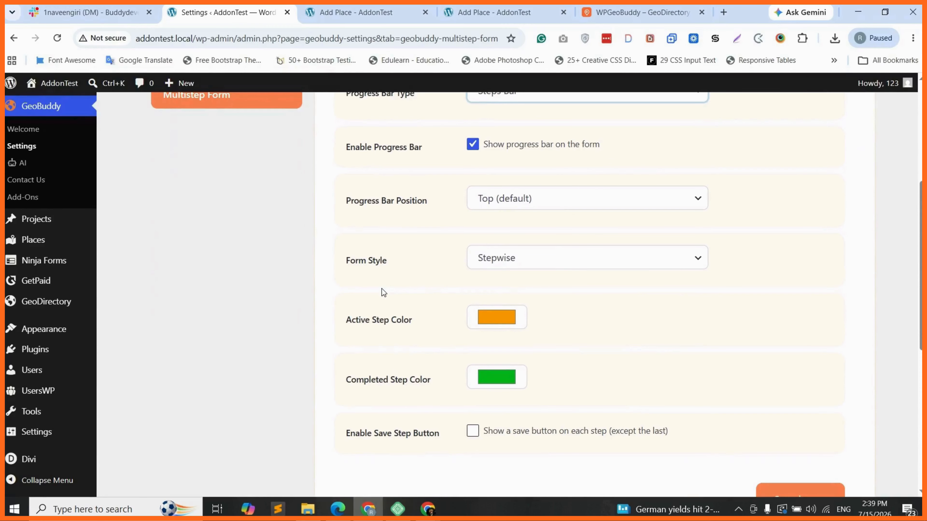
pyautogui.scroll(-2, 382, 291)
pyautogui.scroll(1, 371, 236)
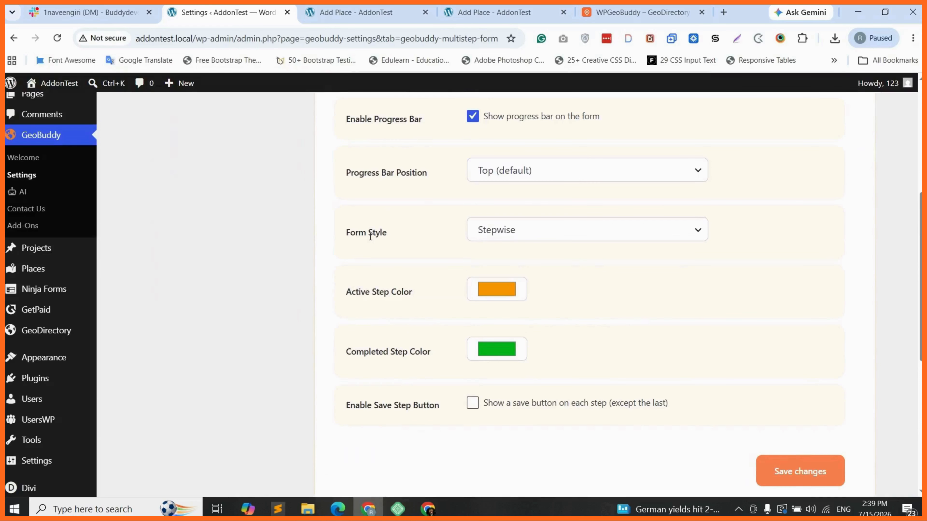
pyautogui.scroll(3, 348, 234)
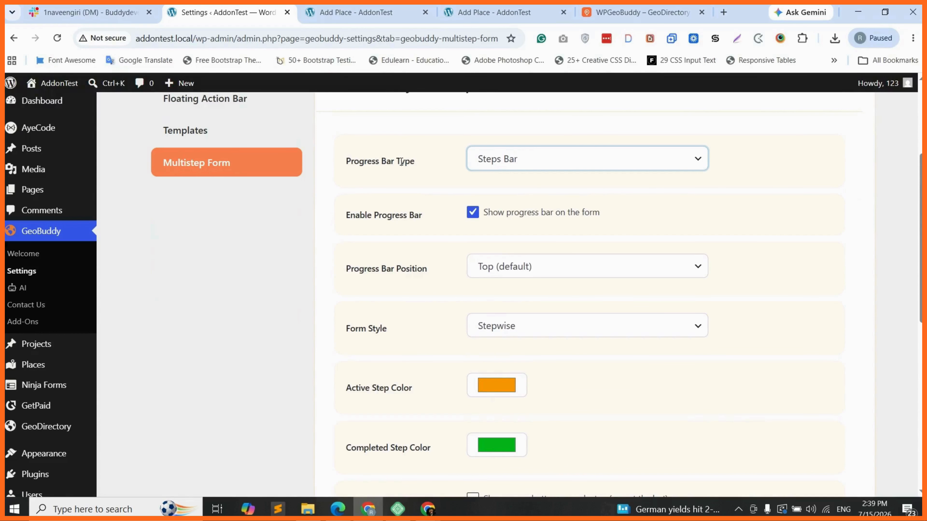
pyautogui.click(513, 164)
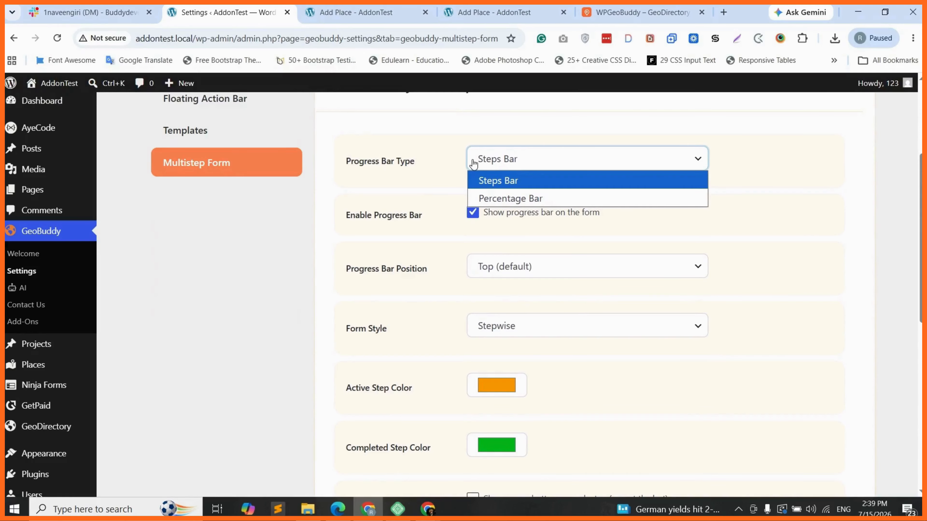
pyautogui.click(351, 323)
# Step: Review the Form Style animation options and keep Stepwise selected
pyautogui.tripleClick(351, 323)
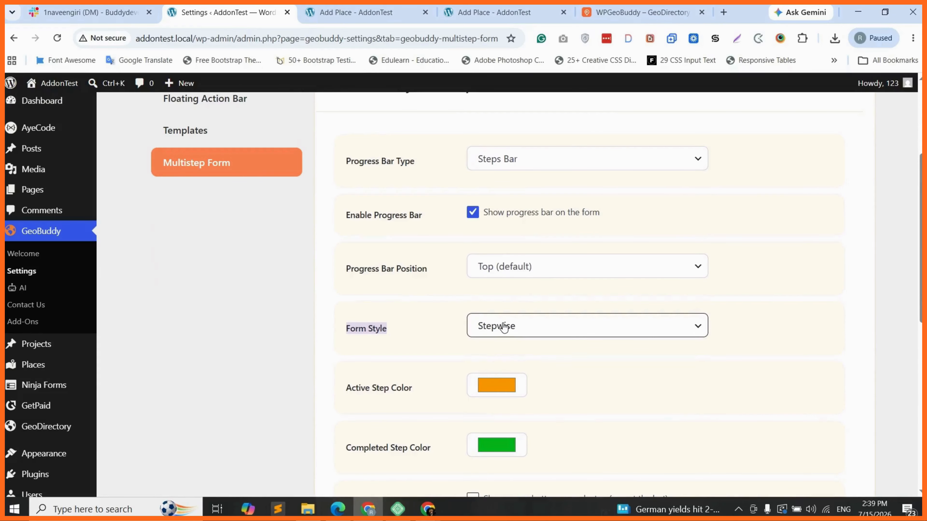
pyautogui.click(504, 326)
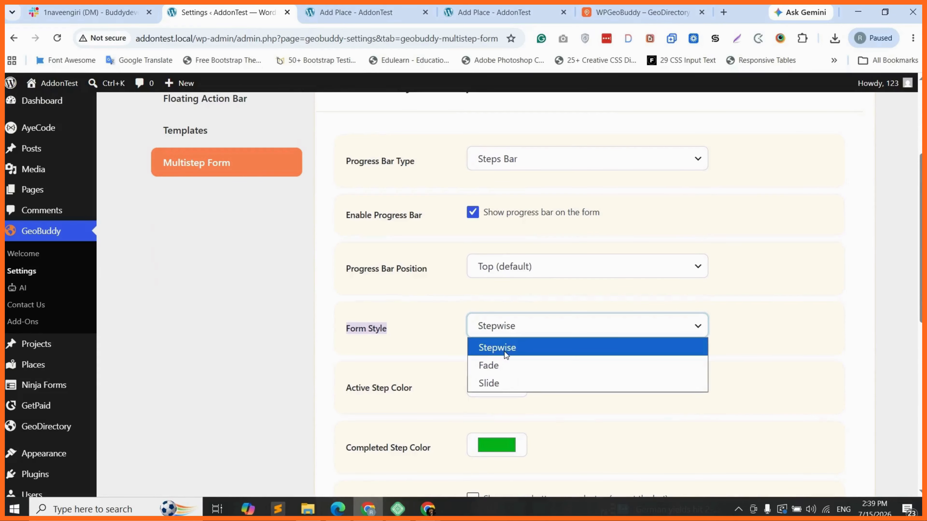
pyautogui.click(455, 362)
pyautogui.scroll(-2, 430, 328)
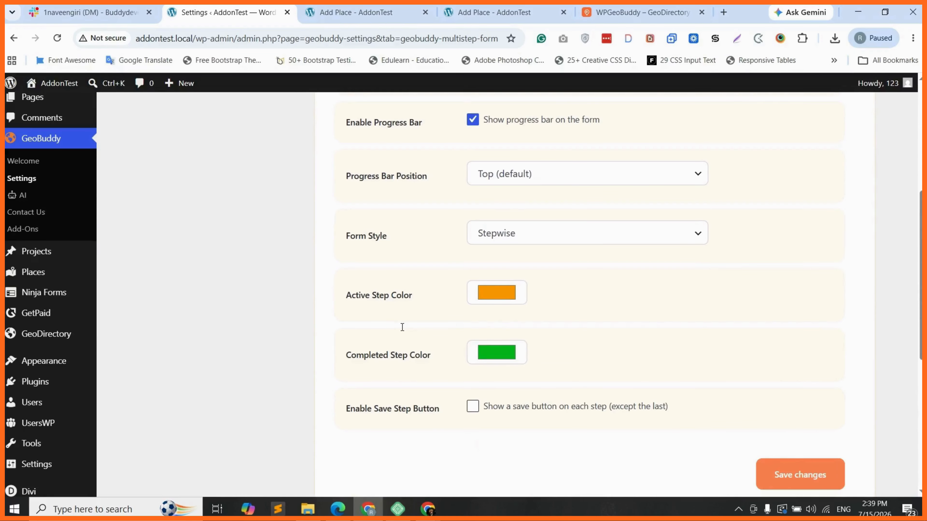
pyautogui.scroll(1, 472, 316)
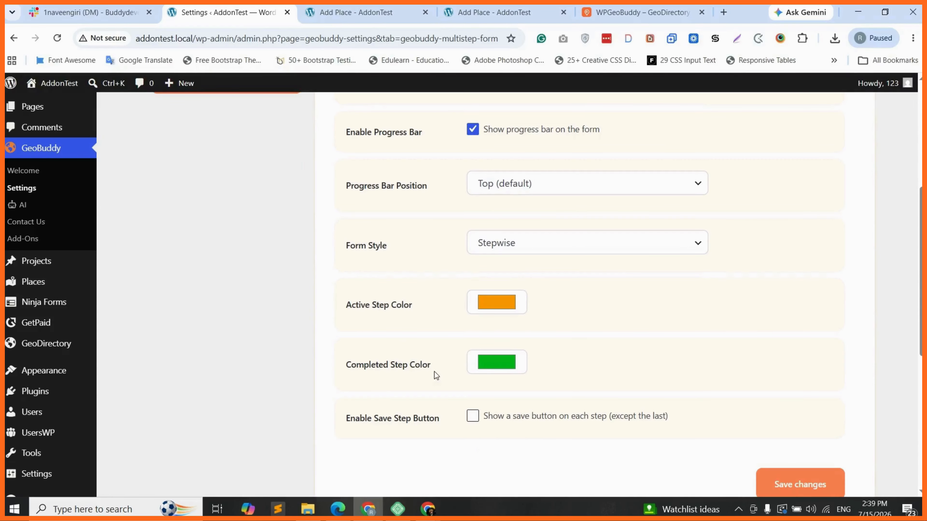
pyautogui.scroll(3, 481, 365)
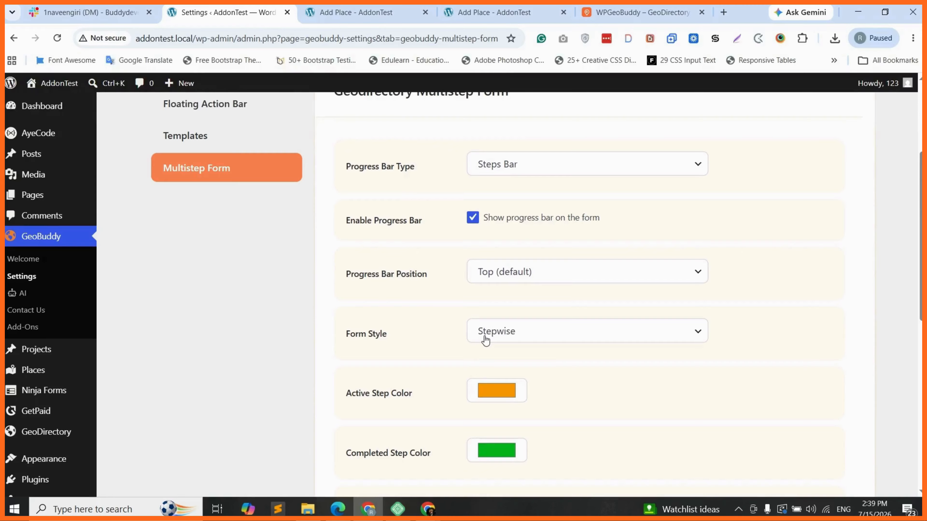
pyautogui.scroll(1, 467, 331)
pyautogui.scroll(-5, 467, 330)
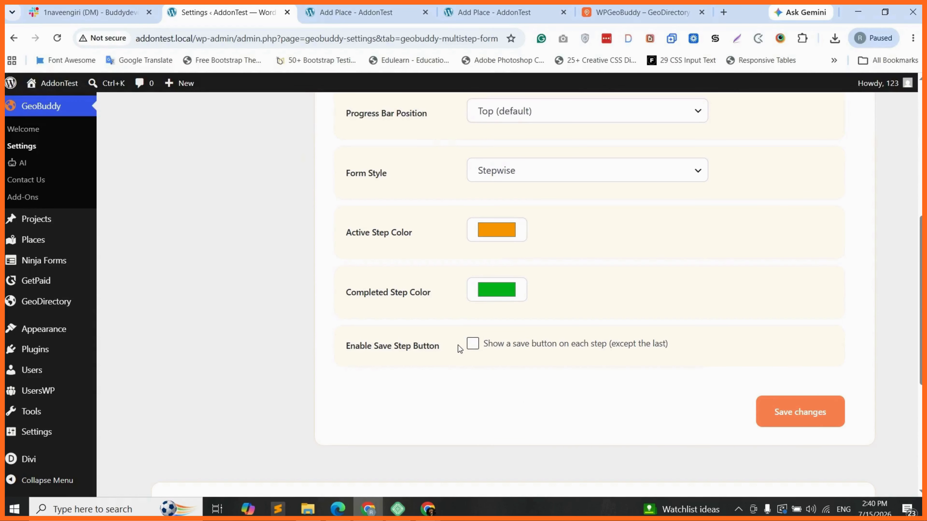
# Step: Turn on Enable Save Step Button, inspect its Save title, then turn it off again
pyautogui.click(473, 347)
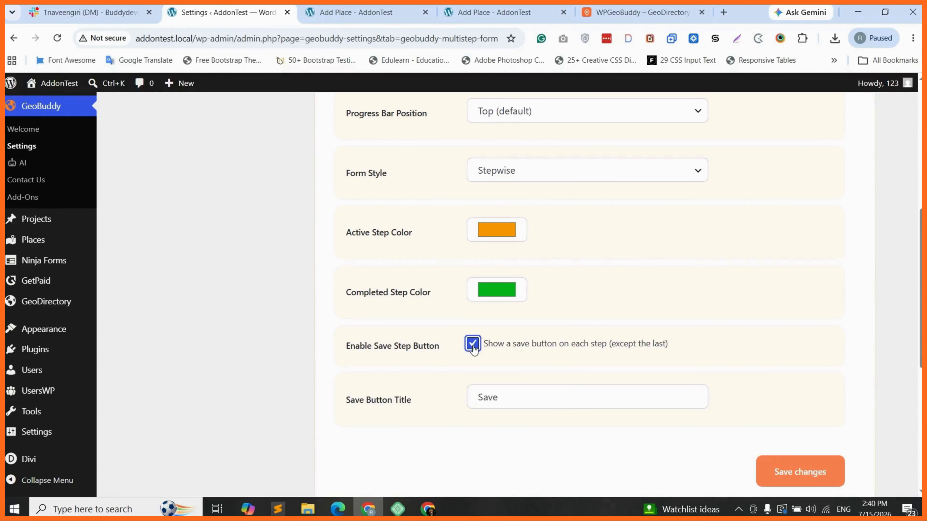
pyautogui.click(504, 401)
pyautogui.doubleClick(486, 396)
pyautogui.click(489, 398)
pyautogui.click(460, 396)
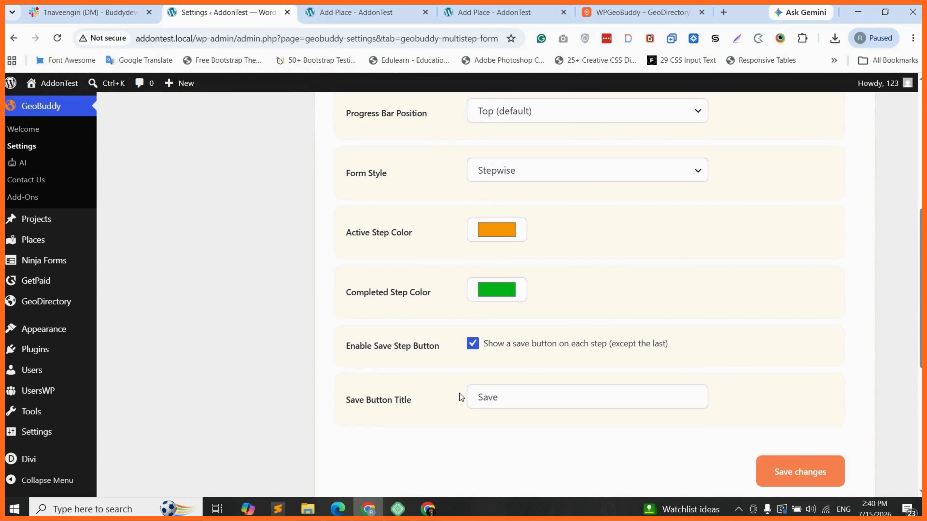
pyautogui.click(472, 344)
pyautogui.scroll(3, 539, 319)
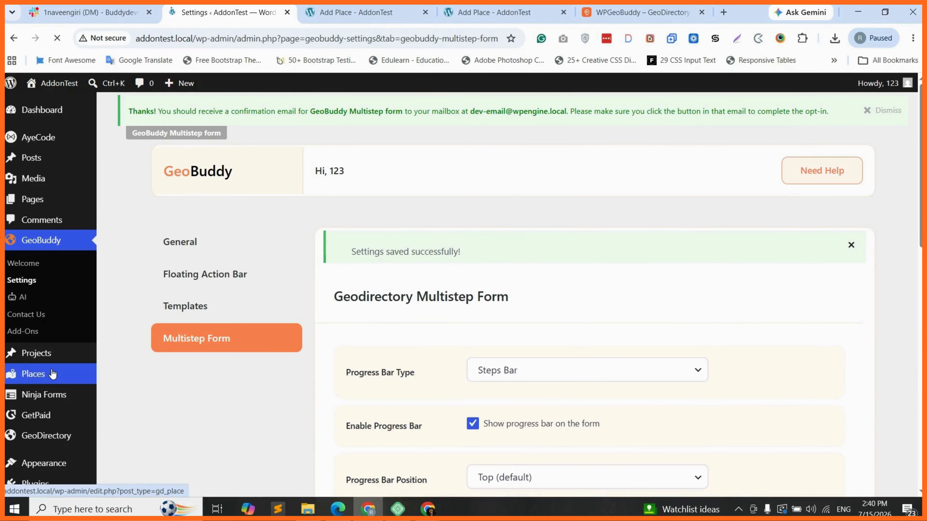
# Step: In the Places form builder, add a Steps field labelled '1st Step' and save it
pyautogui.moveTo(48, 378)
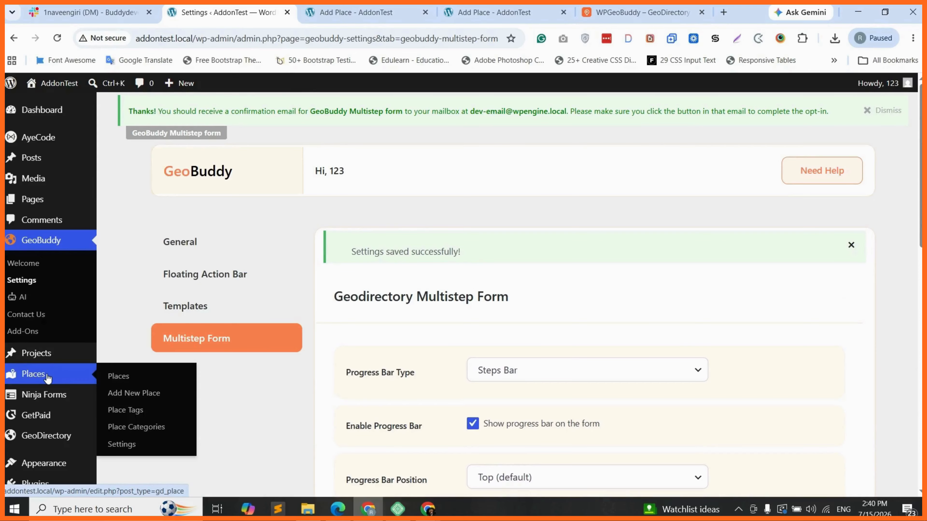
pyautogui.click(130, 446)
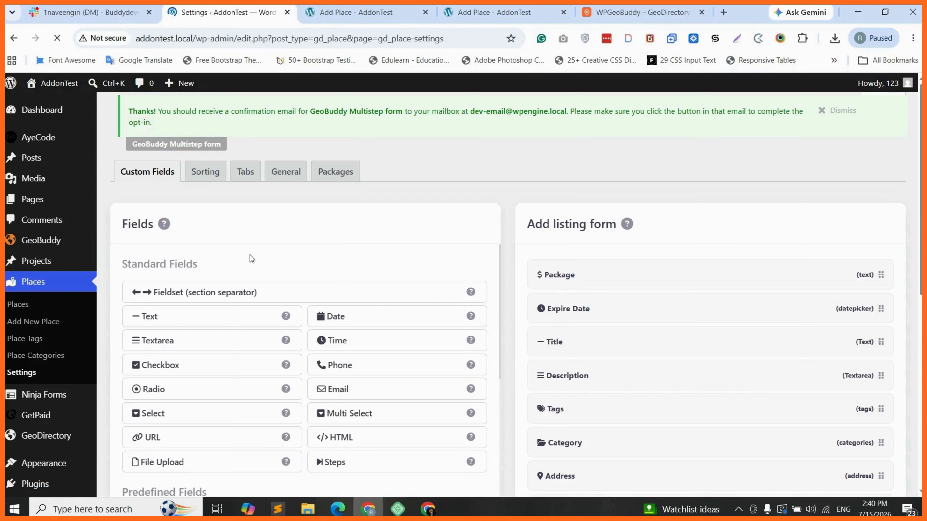
pyautogui.scroll(-1, 589, 293)
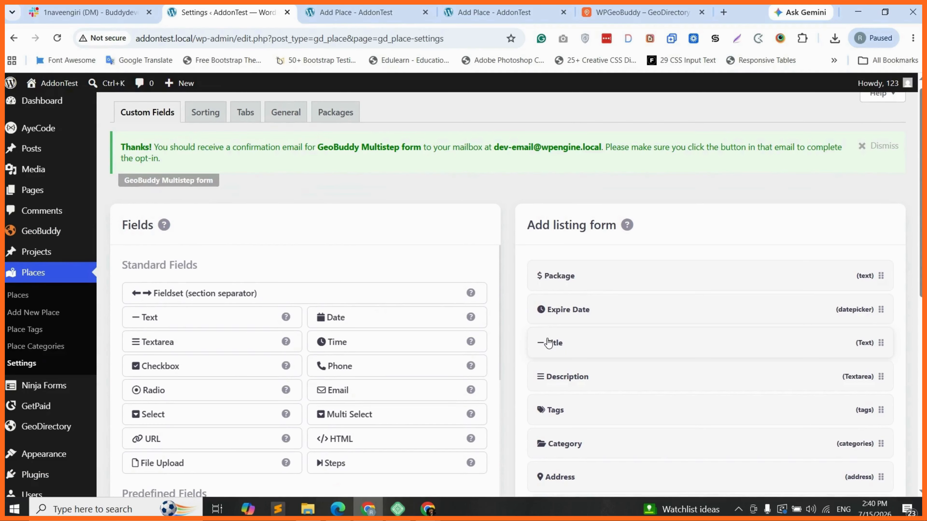
pyautogui.scroll(-3, 363, 359)
pyautogui.scroll(-1, 336, 354)
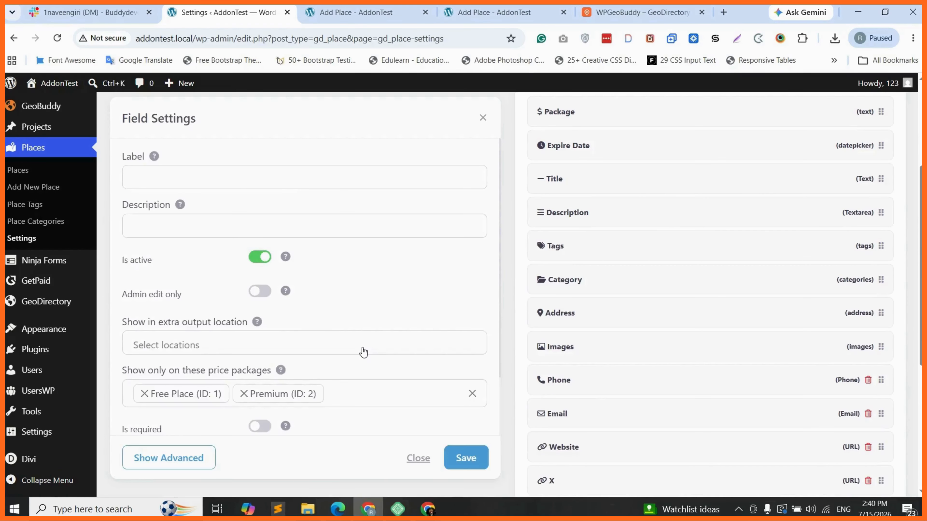
pyautogui.click(193, 147)
pyautogui.write('1st S')
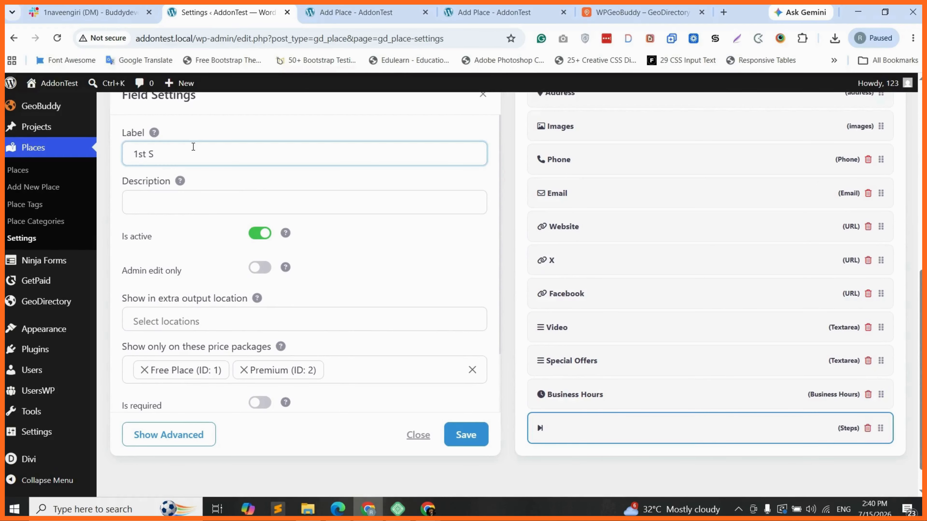
pyautogui.write('tep')
pyautogui.click(471, 435)
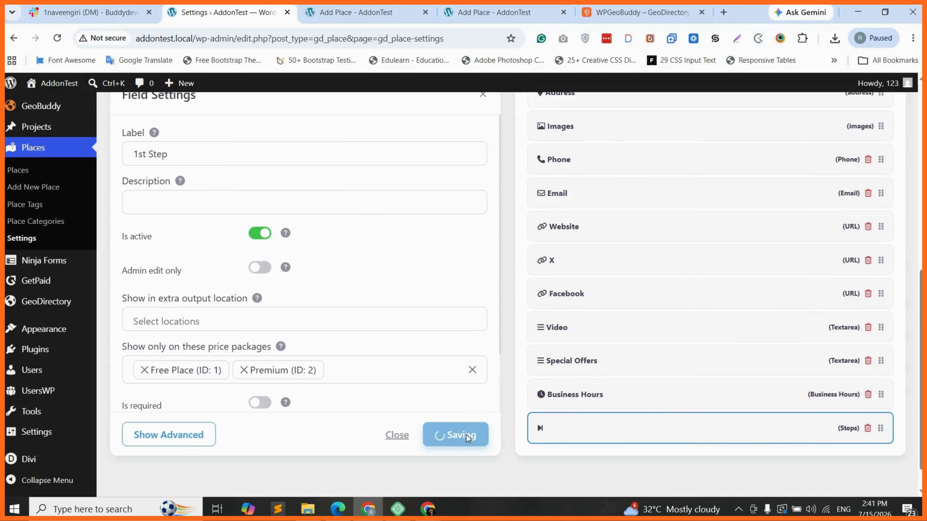
pyautogui.click(467, 438)
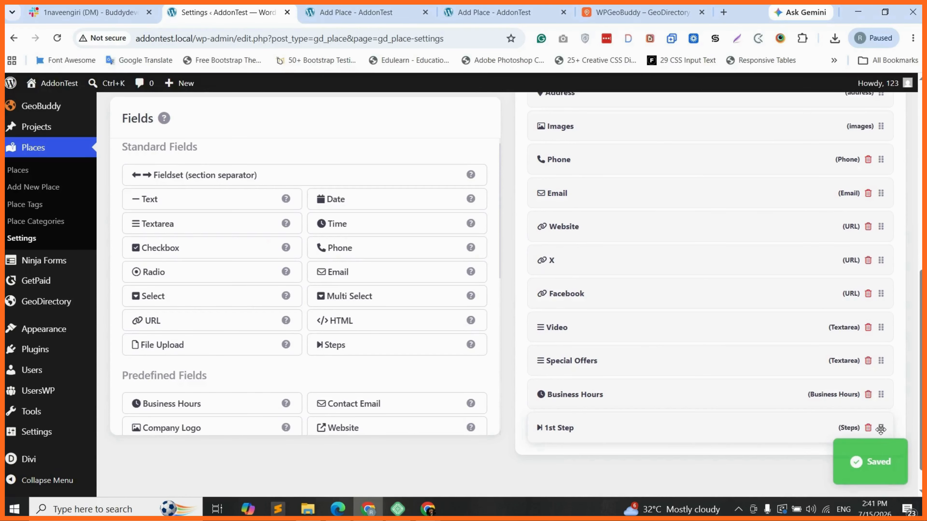
# Step: Drag the 1st Step field to the very top of the form, above Package
pyautogui.moveTo(881, 429); pyautogui.dragTo(582, 274)
pyautogui.scroll(-1, 582, 274)
pyautogui.scroll(-1, 582, 274)
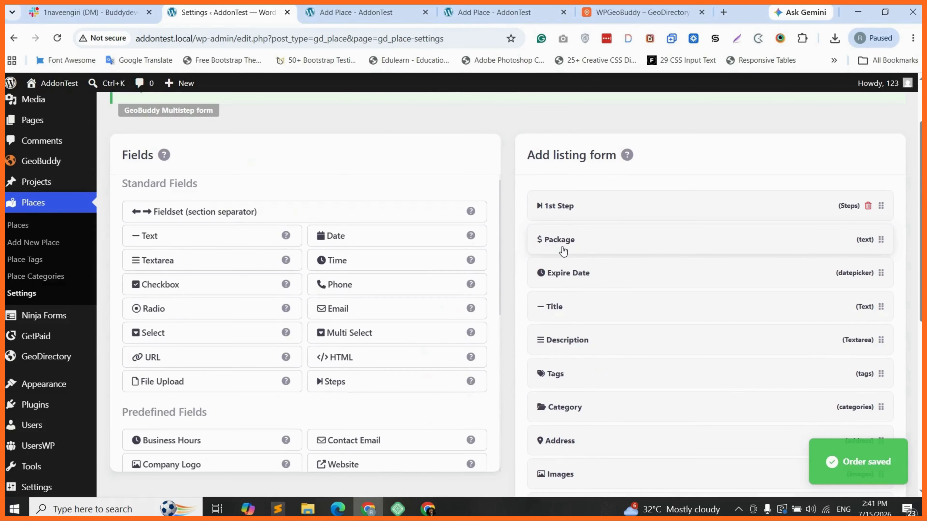
pyautogui.scroll(-1, 563, 252)
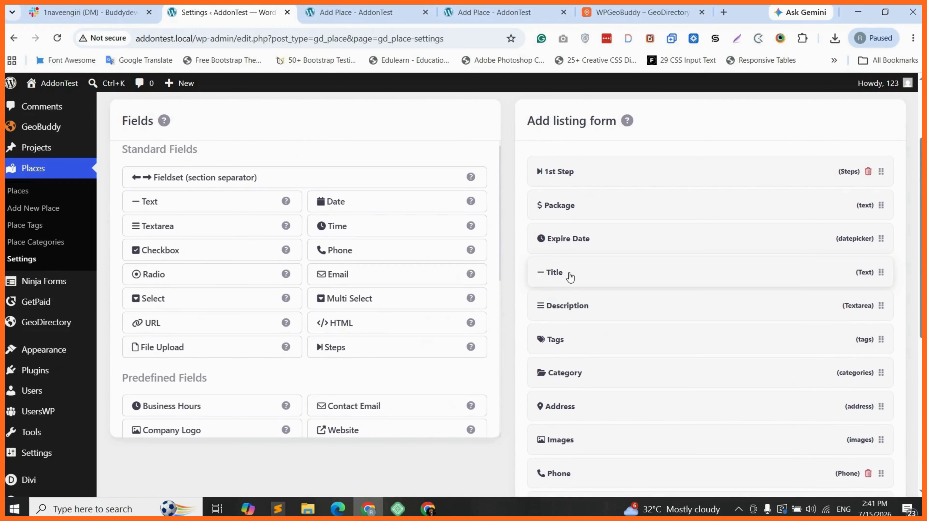
# Step: Add a Steps field labelled '2nd Step' and save it
pyautogui.click(343, 345)
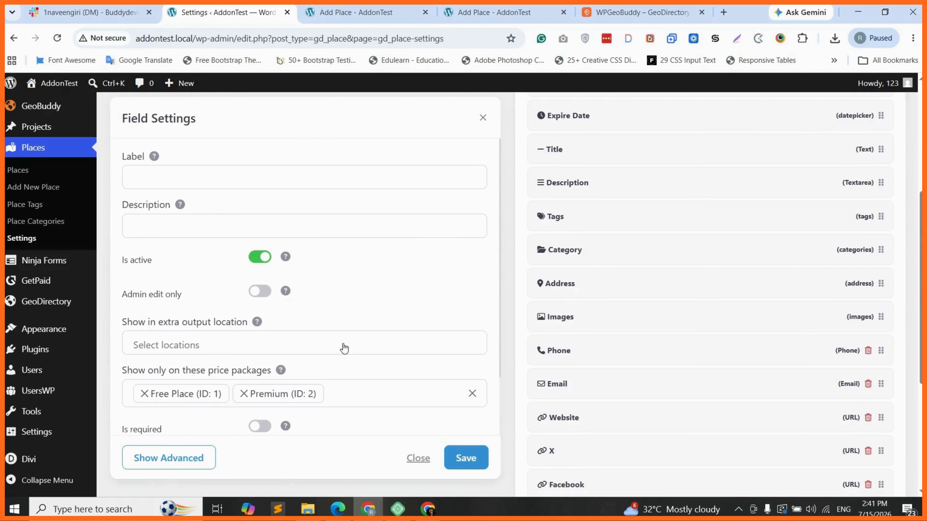
pyautogui.click(170, 153)
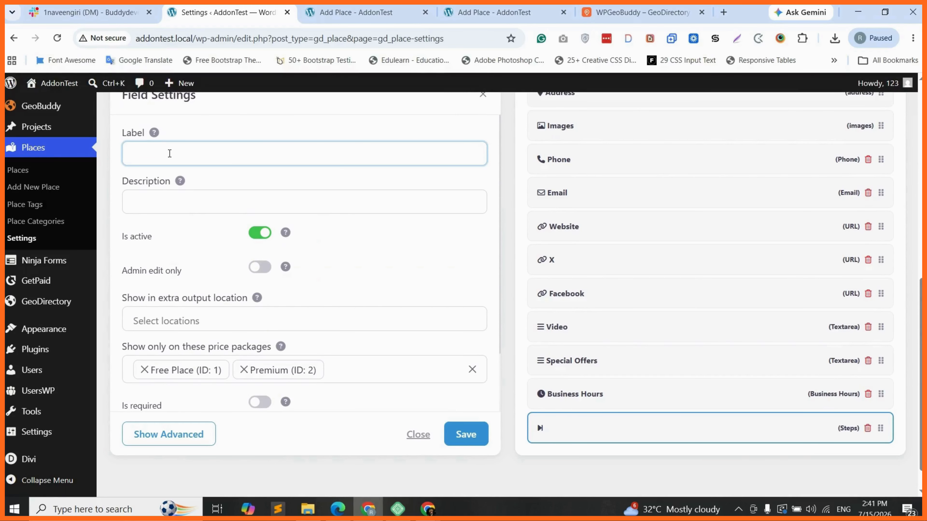
pyautogui.write('@nd Step')
pyautogui.press('Home')
pyautogui.press('Delete')
pyautogui.write('2')
pyautogui.click(466, 437)
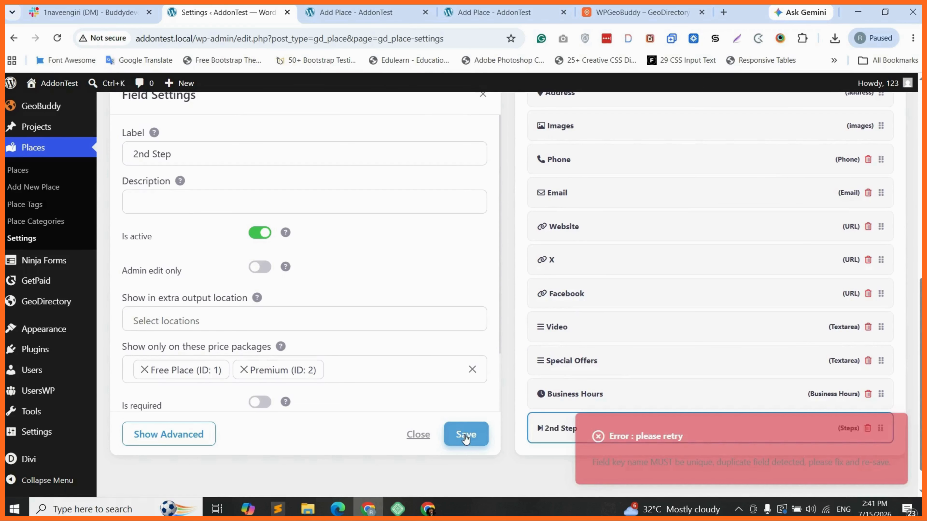
pyautogui.click(466, 437)
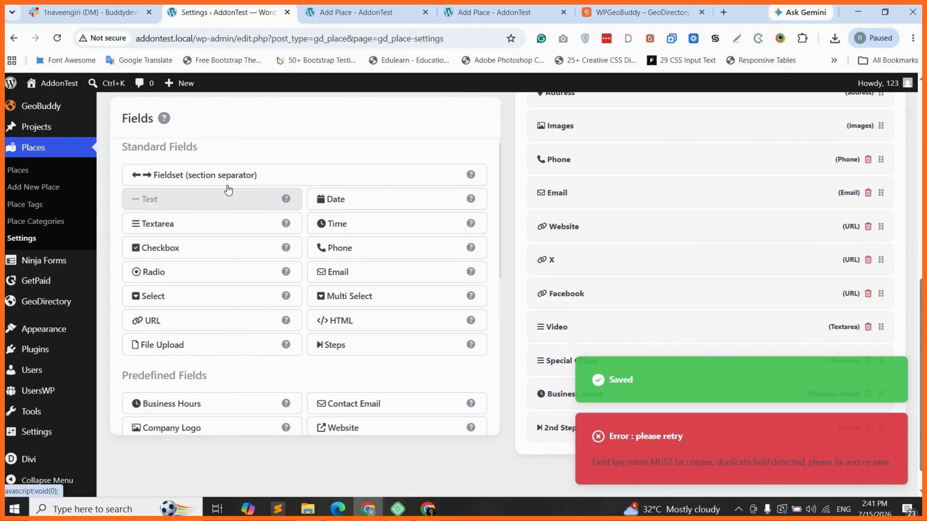
# Step: Add a Steps field labelled '3rd Step' and save it
pyautogui.click(378, 343)
pyautogui.click(186, 161)
pyautogui.write('3rd Step')
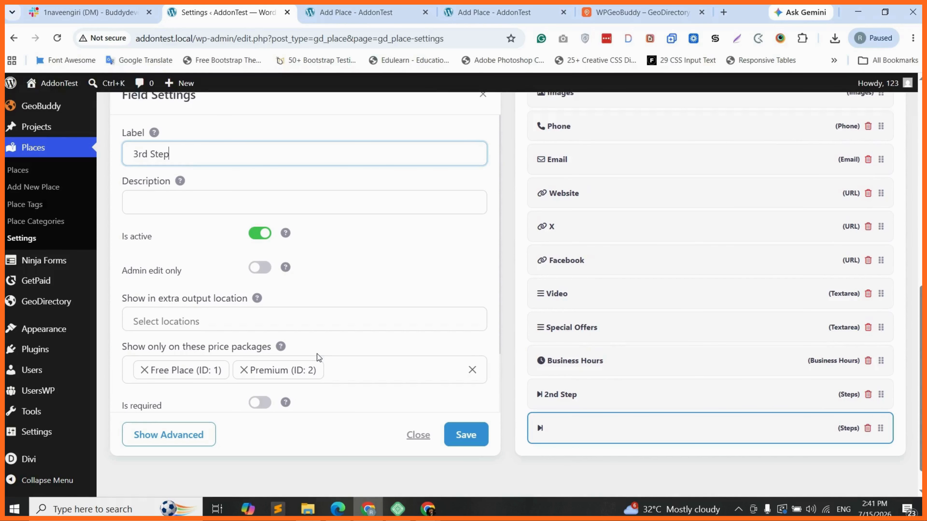
pyautogui.click(478, 434)
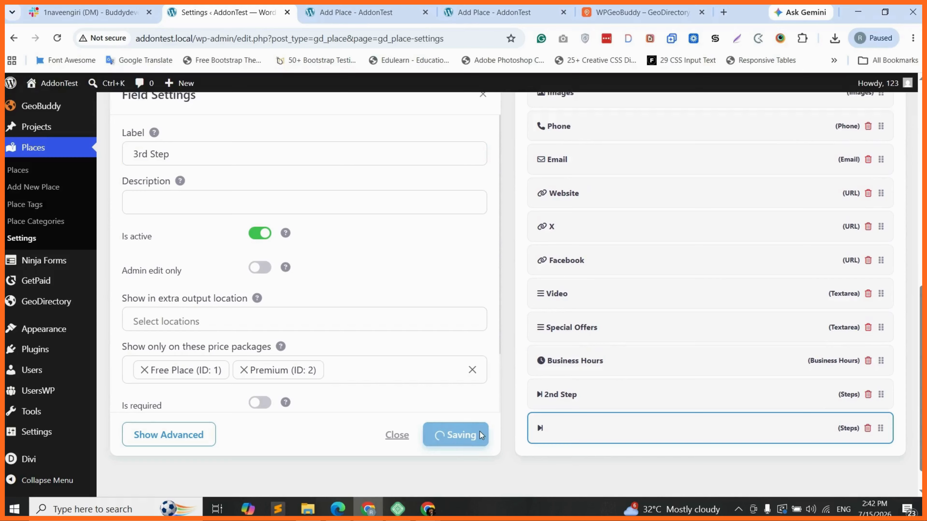
pyautogui.click(475, 434)
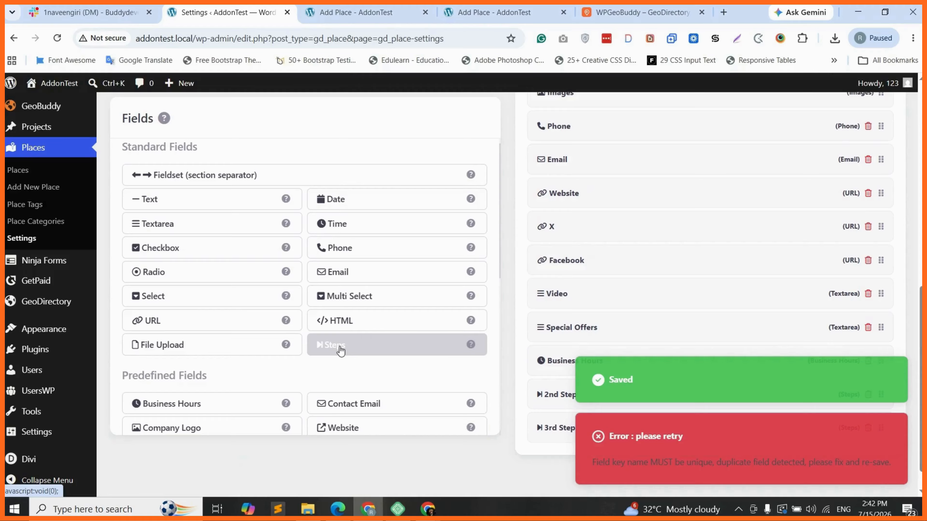
# Step: Add a Steps field labelled '4th Step' and save it
pyautogui.click(341, 352)
pyautogui.click(180, 157)
pyautogui.write('4')
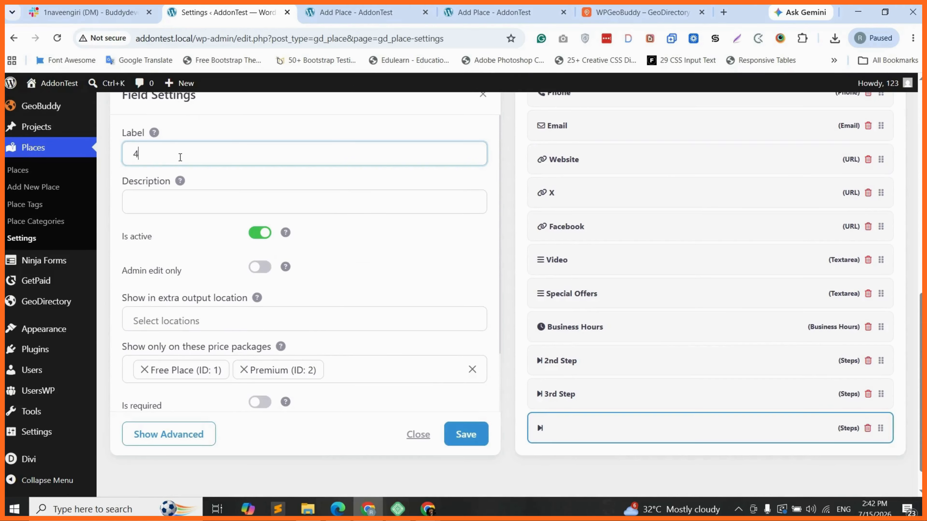
pyautogui.write('rth')
pyautogui.press('BackSpace')
pyautogui.press('BackSpace')
pyautogui.press('BackSpace')
pyautogui.write('th Step')
pyautogui.click(466, 440)
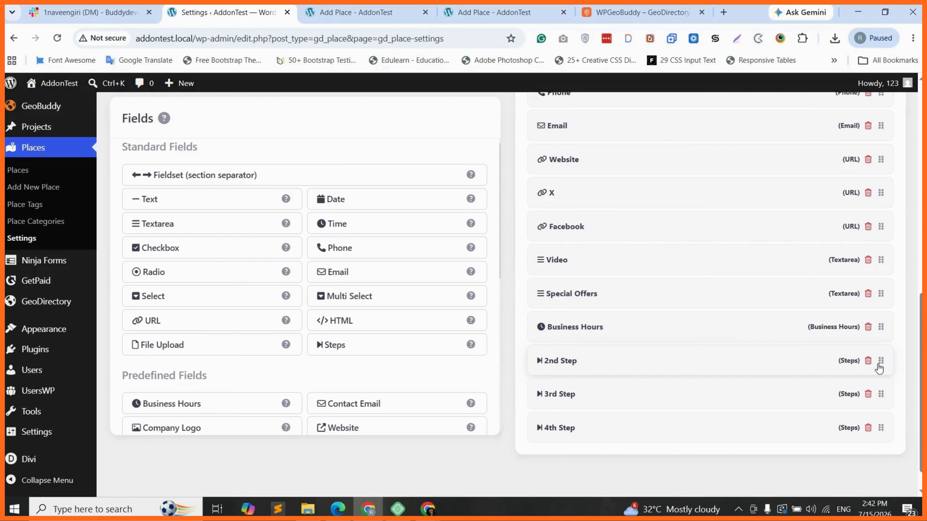
# Step: Move 2nd Step below Description and 3rd Step below Images
pyautogui.moveTo(881, 361); pyautogui.dragTo(883, 176)
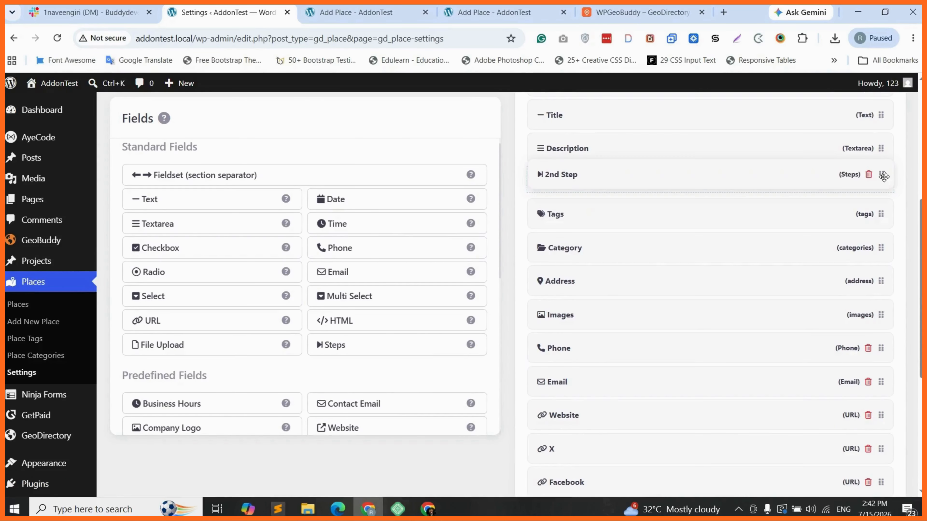
pyautogui.scroll(-4, 758, 336)
pyautogui.moveTo(883, 428); pyautogui.dragTo(888, 226)
# Step: Move 4th Step between Facebook and Video, then scroll through the form to check the order
pyautogui.scroll(2, 885, 182)
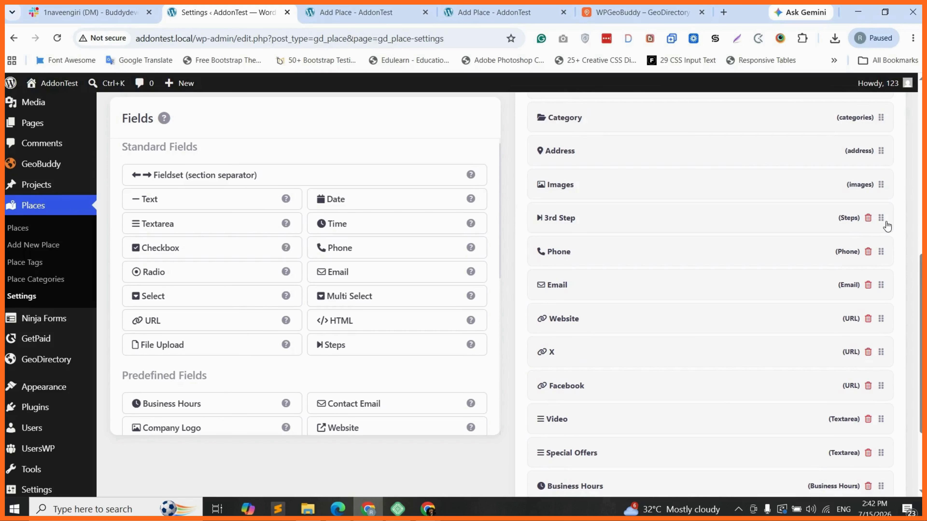
pyautogui.scroll(-2, 561, 361)
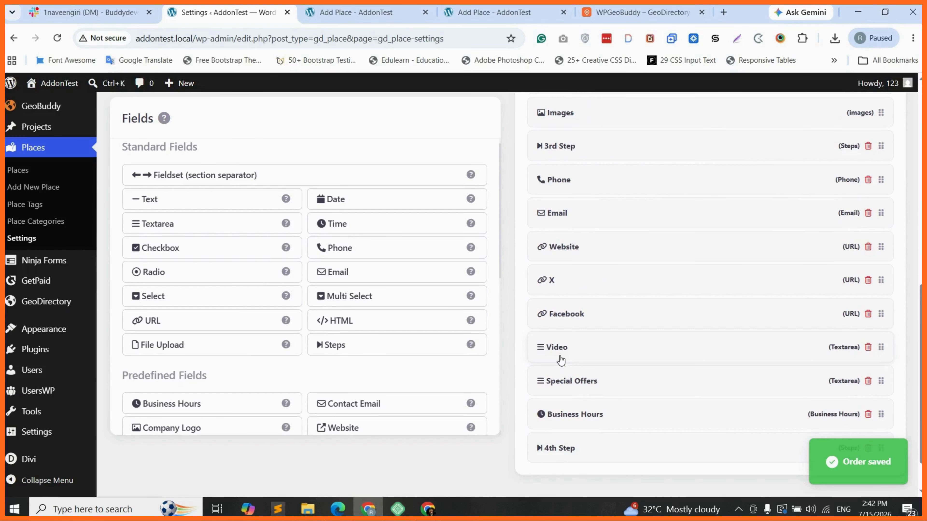
pyautogui.scroll(-1, 561, 360)
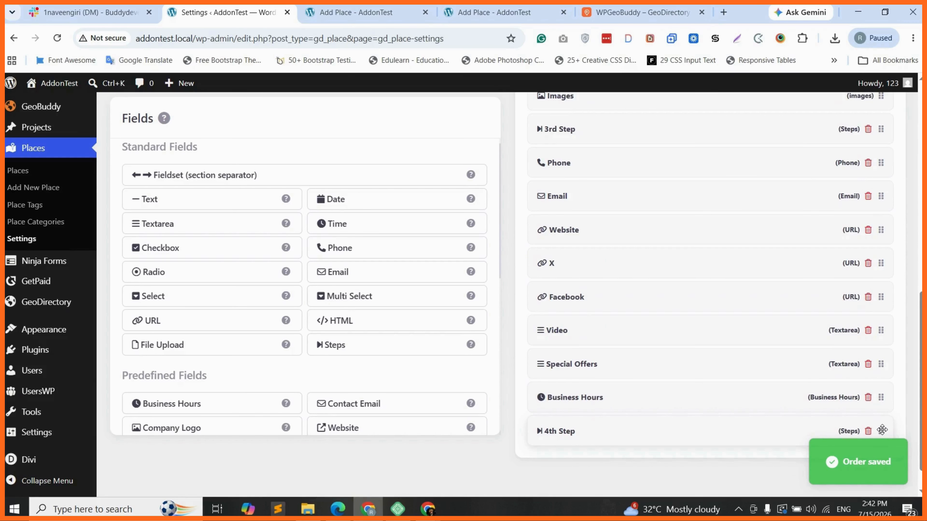
pyautogui.moveTo(882, 430); pyautogui.dragTo(881, 321)
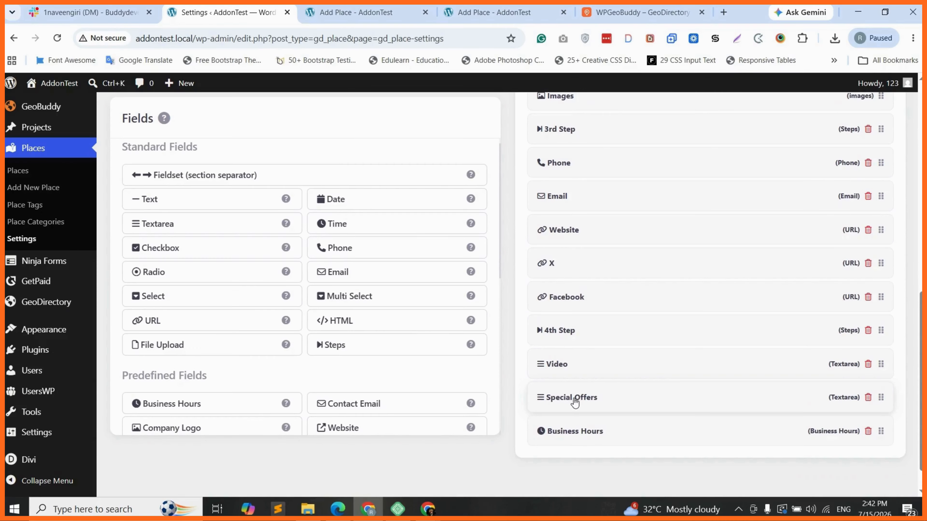
pyautogui.scroll(3, 630, 391)
pyautogui.scroll(6, 620, 387)
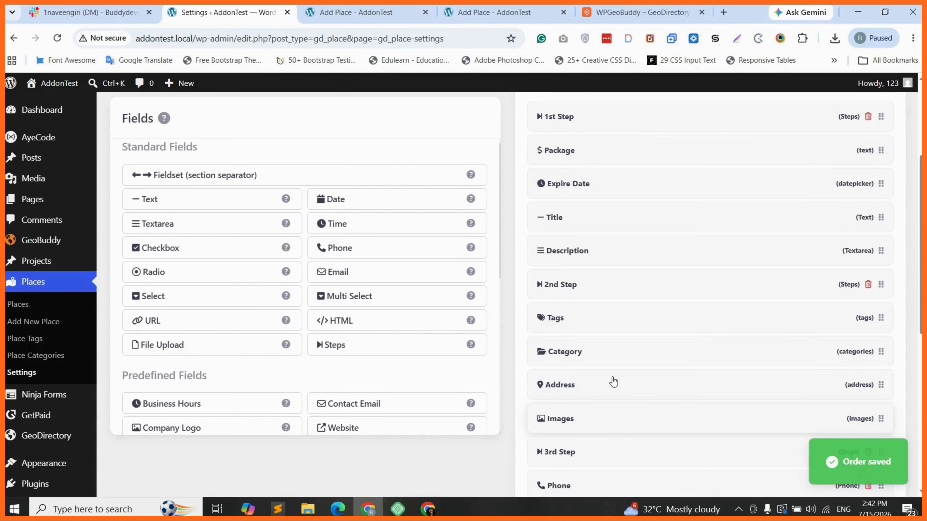
pyautogui.scroll(3, 613, 382)
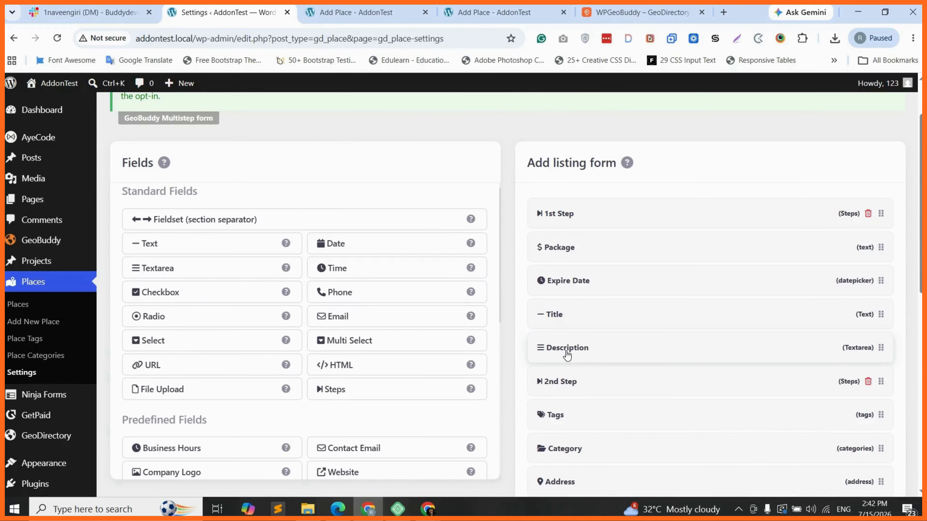
pyautogui.scroll(-2, 573, 361)
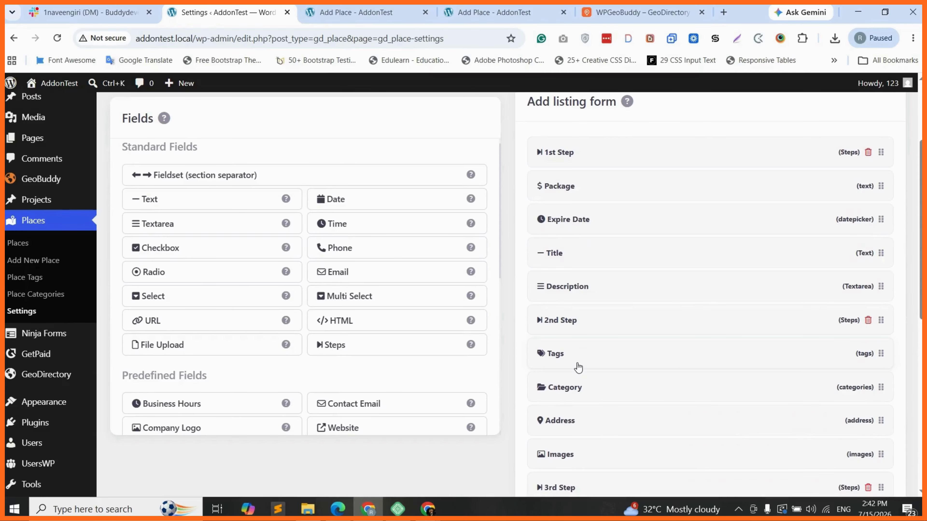
pyautogui.scroll(-2, 578, 367)
pyautogui.scroll(-2, 574, 347)
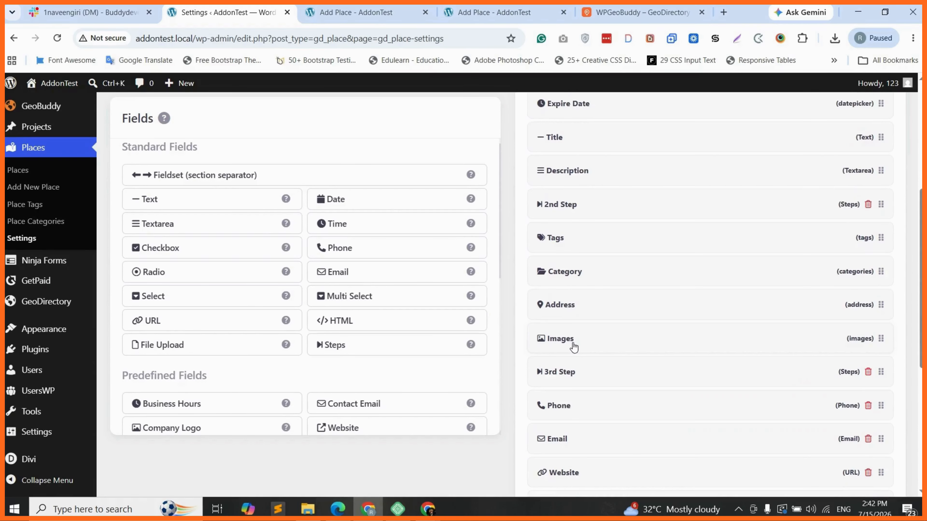
pyautogui.scroll(-2, 574, 347)
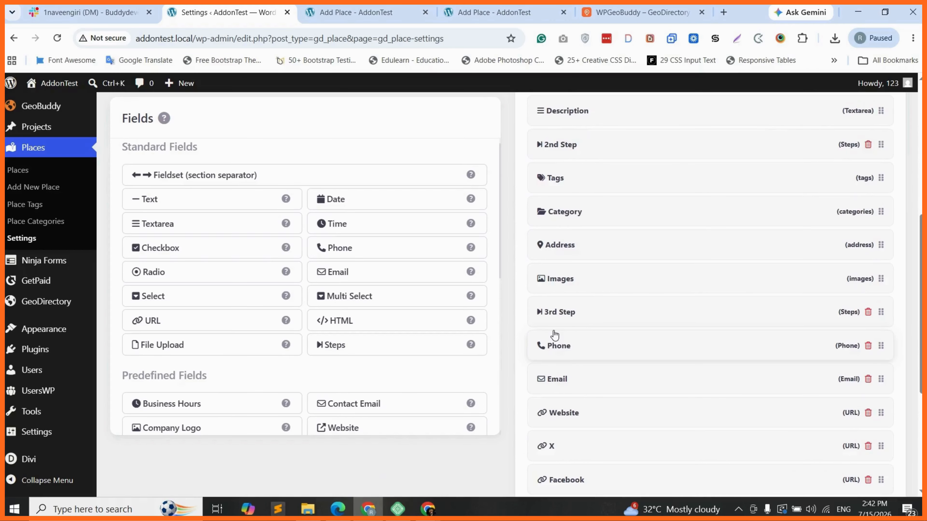
pyautogui.scroll(-5, 555, 335)
pyautogui.scroll(-1, 568, 372)
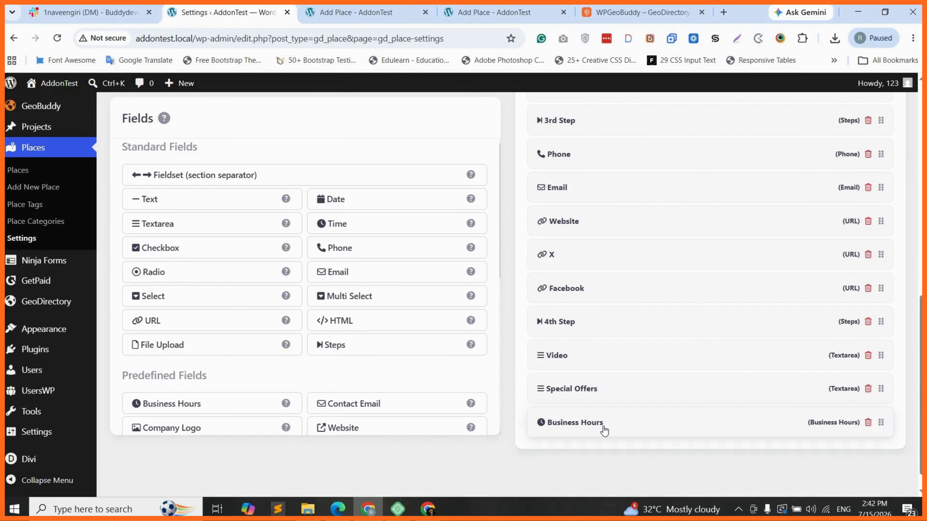
# Step: Reload the front-end Add Place page, check its step bar, then return to the admin Places settings
pyautogui.click(370, 8)
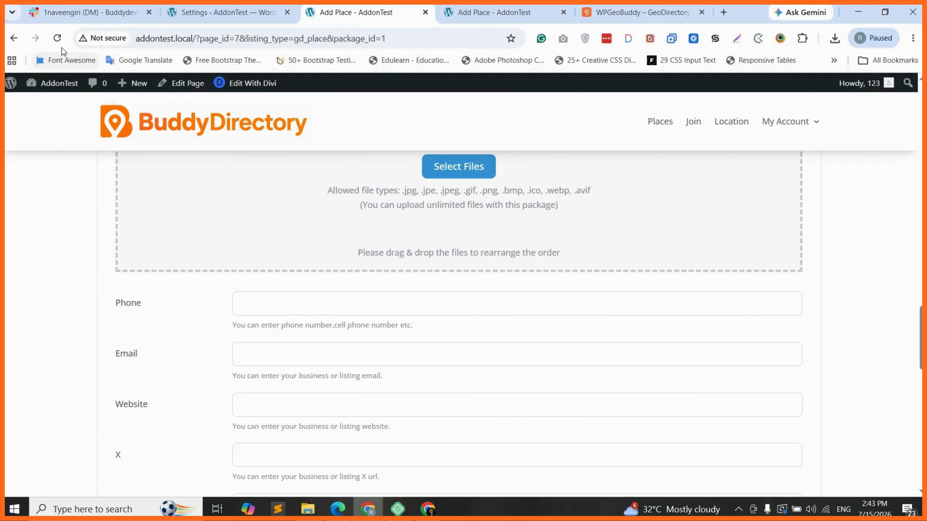
pyautogui.press('F5')
pyautogui.press('Return')
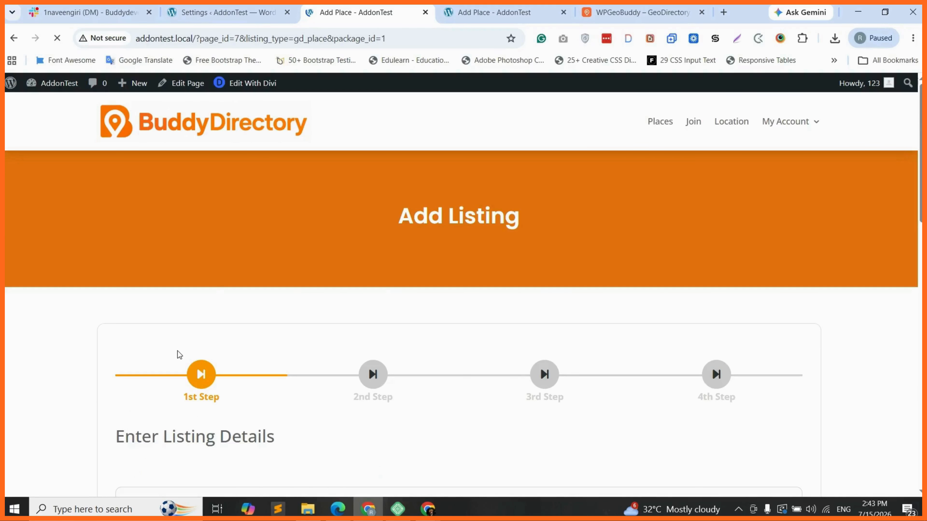
pyautogui.scroll(-2, 189, 325)
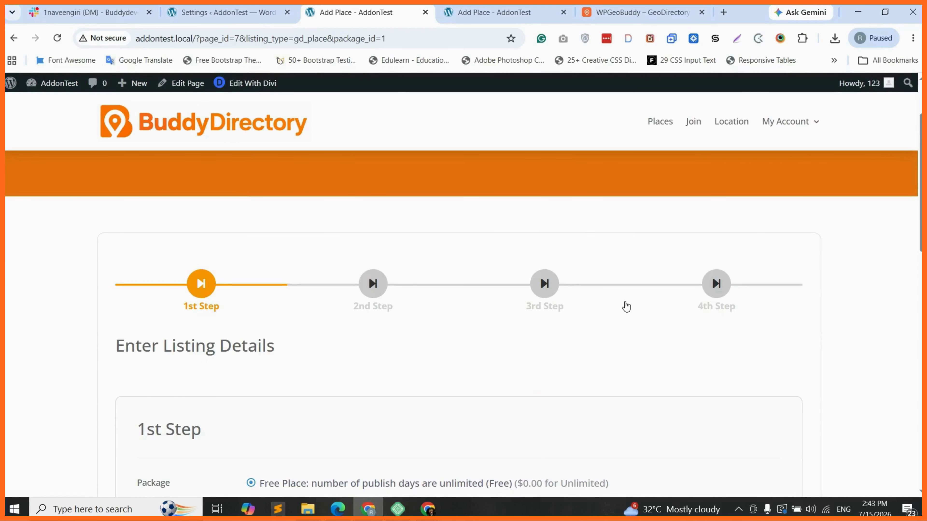
pyautogui.scroll(-1, 704, 300)
pyautogui.scroll(-1, 223, 269)
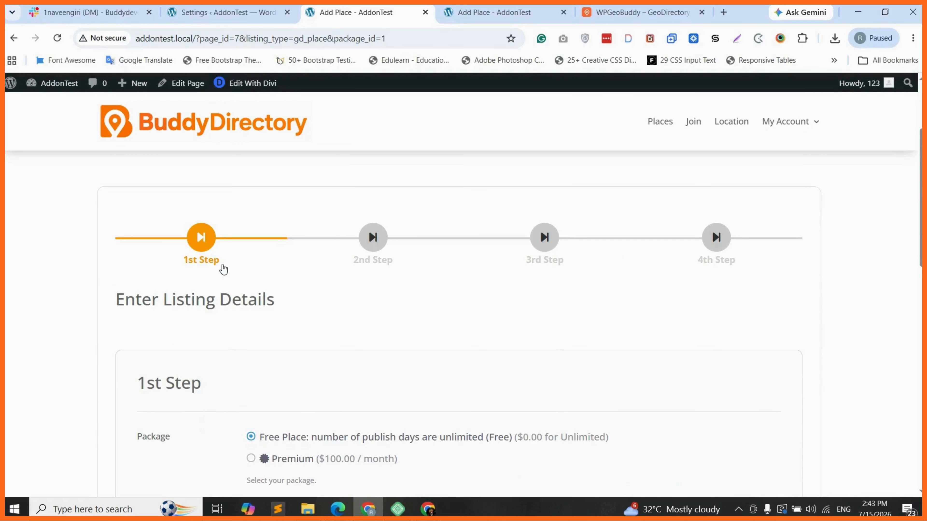
pyautogui.click(210, 14)
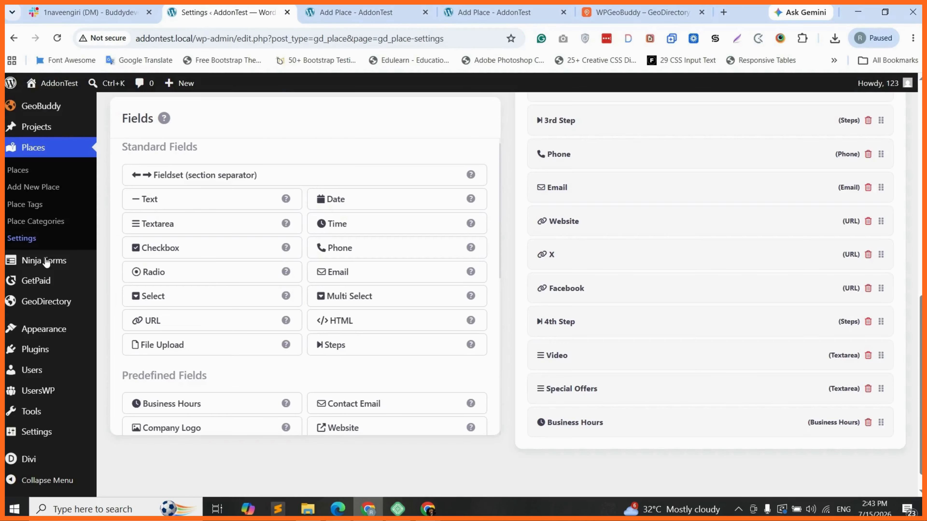
# Step: Open GeoBuddy Settings, scroll through the Multistep Form options, then switch to the Add Place page
pyautogui.click(47, 261)
pyautogui.moveTo(57, 287)
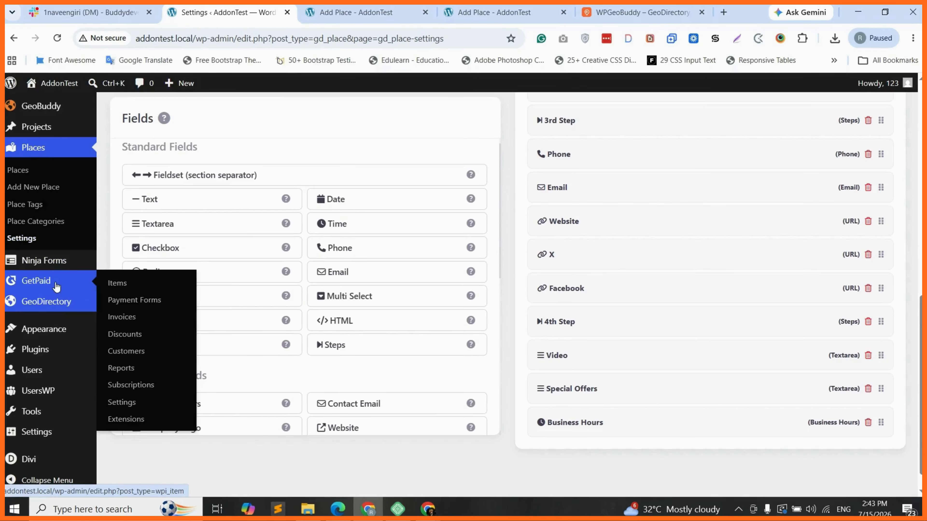
pyautogui.scroll(3, 56, 287)
pyautogui.moveTo(54, 195)
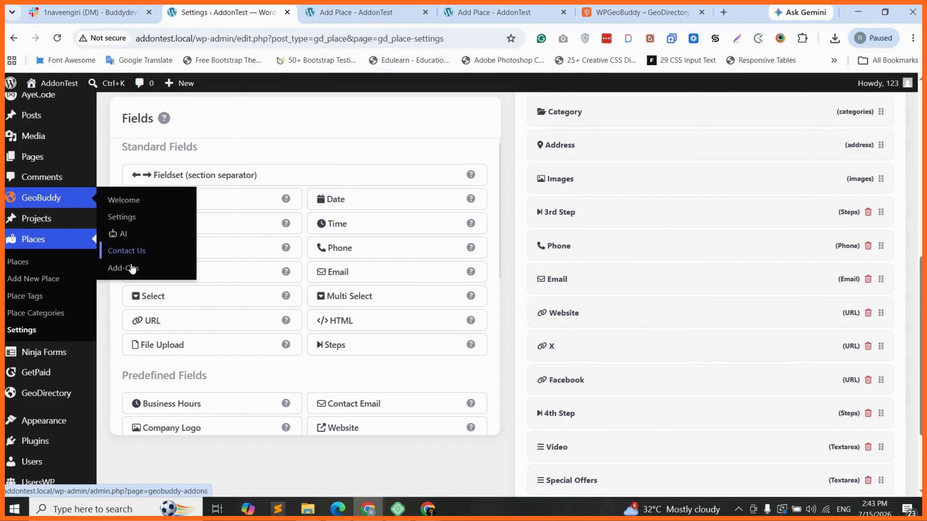
pyautogui.click(131, 216)
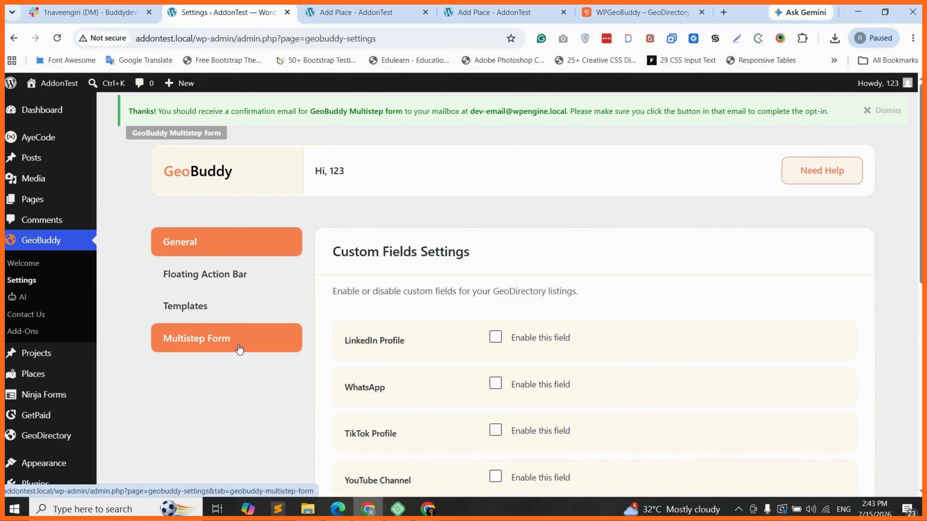
pyautogui.click(248, 345)
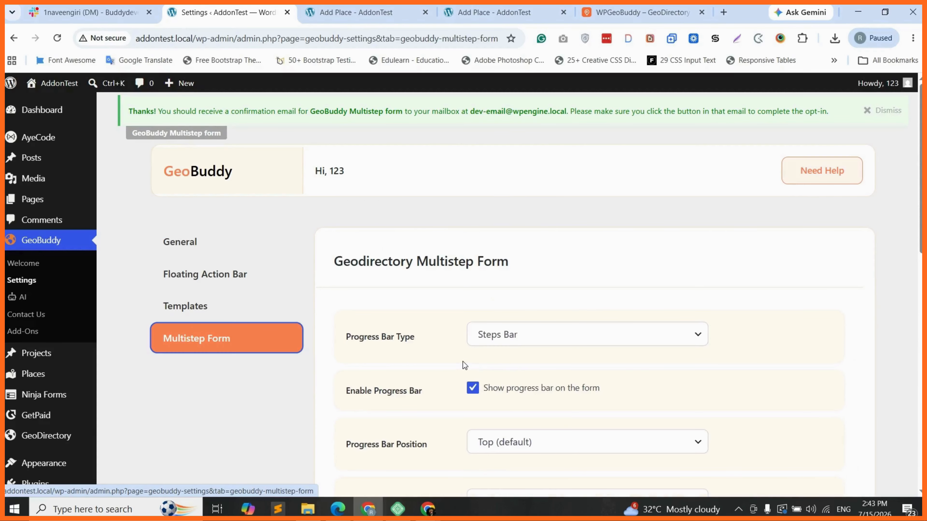
pyautogui.scroll(-2, 517, 384)
pyautogui.scroll(-1, 517, 384)
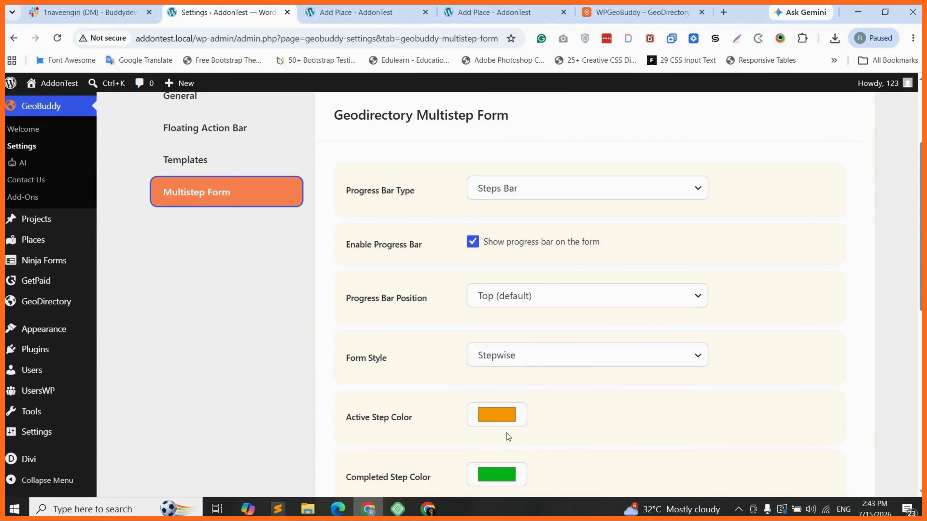
pyautogui.scroll(-1, 506, 433)
pyautogui.hotkey('ctrl', 'Tab')
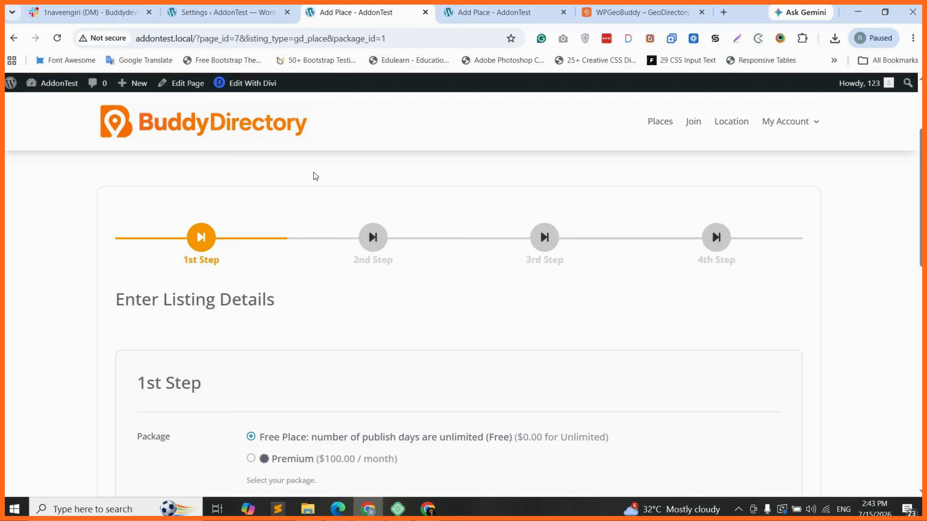
# Step: Return to the Add Place form page and scroll through its first step
pyautogui.click(249, 8)
pyautogui.hotkey('ctrl', 'Tab')
pyautogui.scroll(-2, 221, 328)
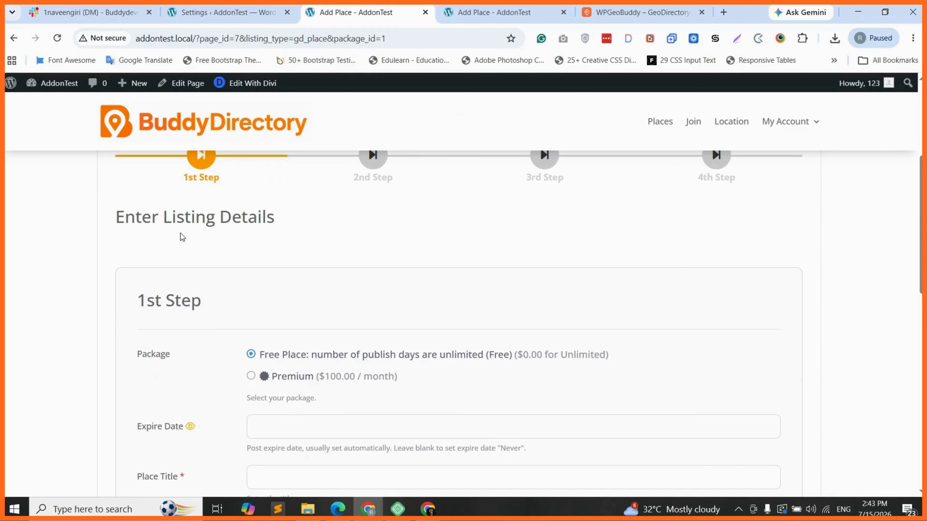
pyautogui.scroll(-10, 244, 304)
pyautogui.scroll(5, 244, 304)
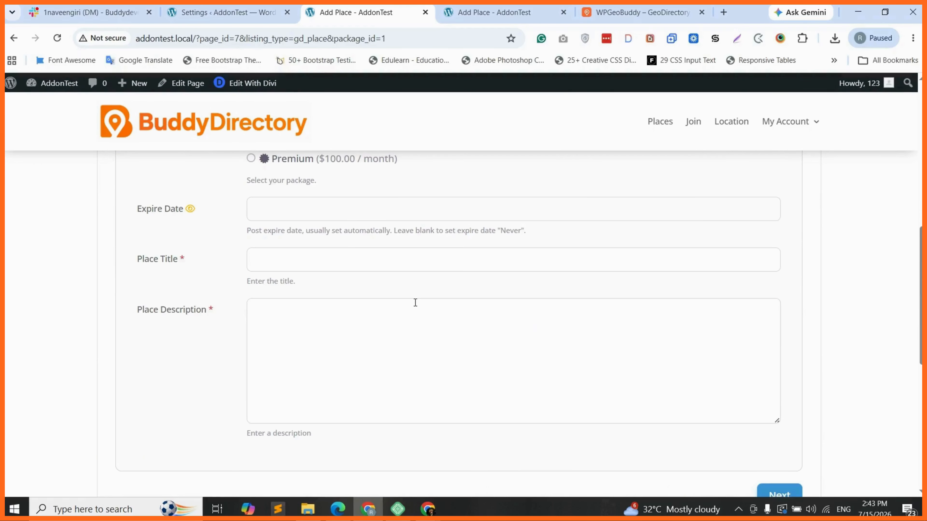
pyautogui.scroll(2, 294, 296)
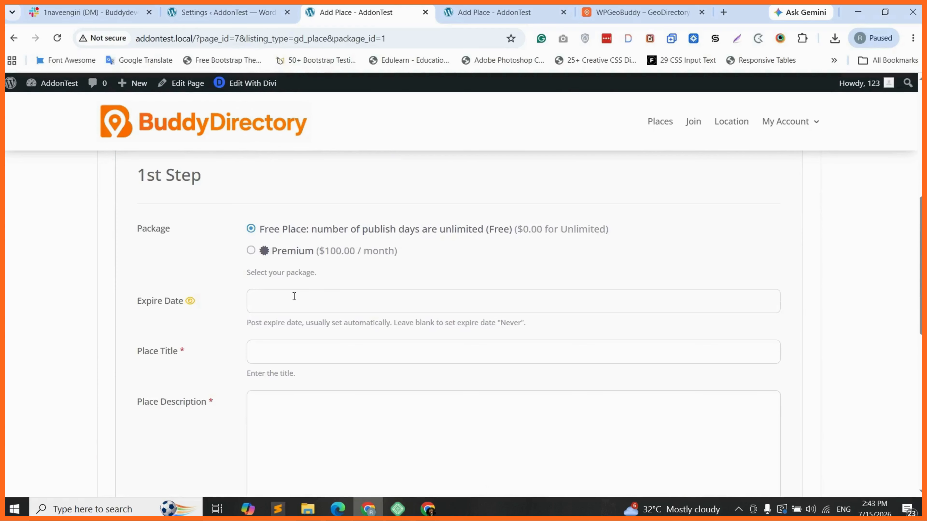
# Step: Enter 'test' as Place Title and 'fdbd' as description, advance to 2nd Step, then return to settings
pyautogui.click(291, 353)
pyautogui.write('test')
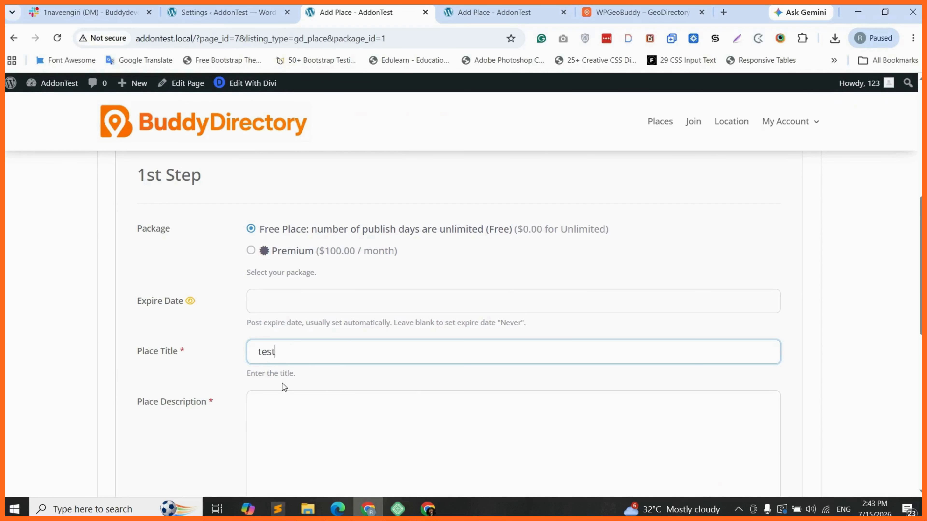
pyautogui.scroll(-1, 284, 386)
pyautogui.click(327, 360)
pyautogui.write('fdbd')
pyautogui.scroll(-5, 496, 371)
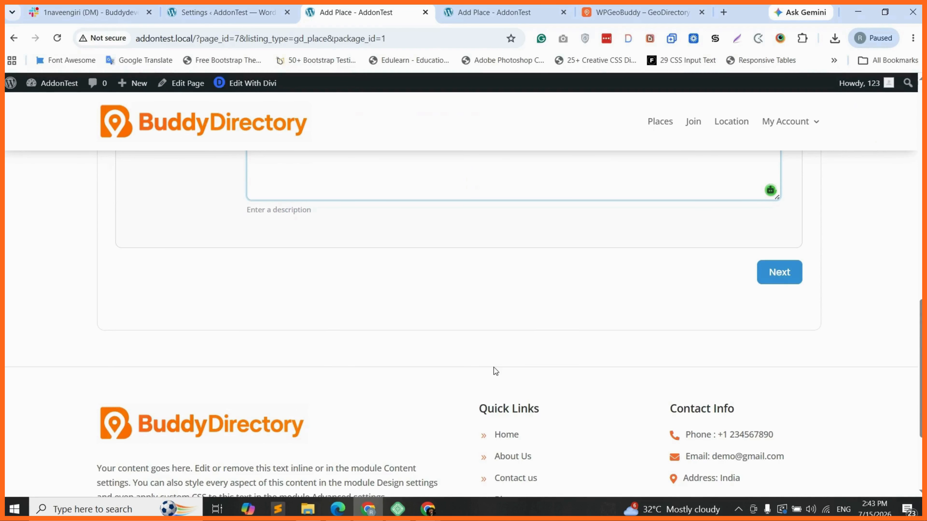
pyautogui.click(779, 280)
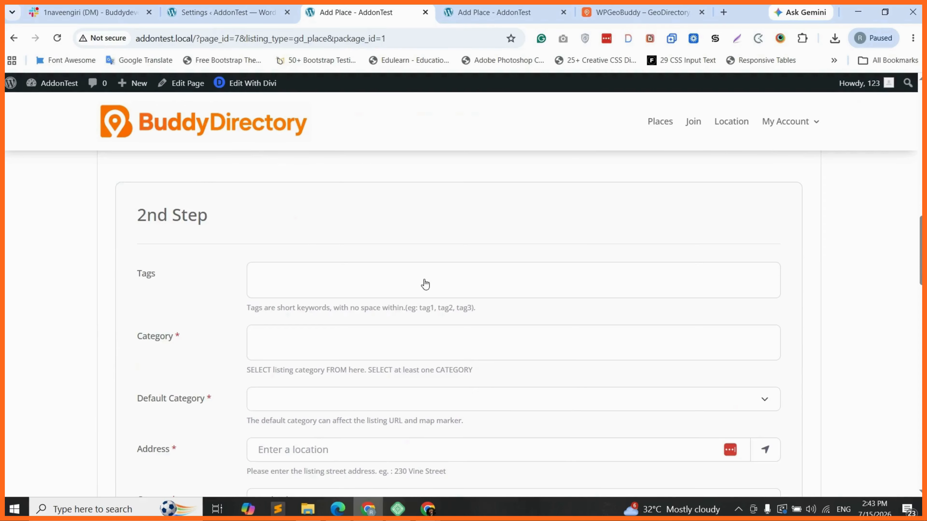
pyautogui.scroll(1, 142, 249)
pyautogui.hotkey('ctrl', 'shift', 'Tab')
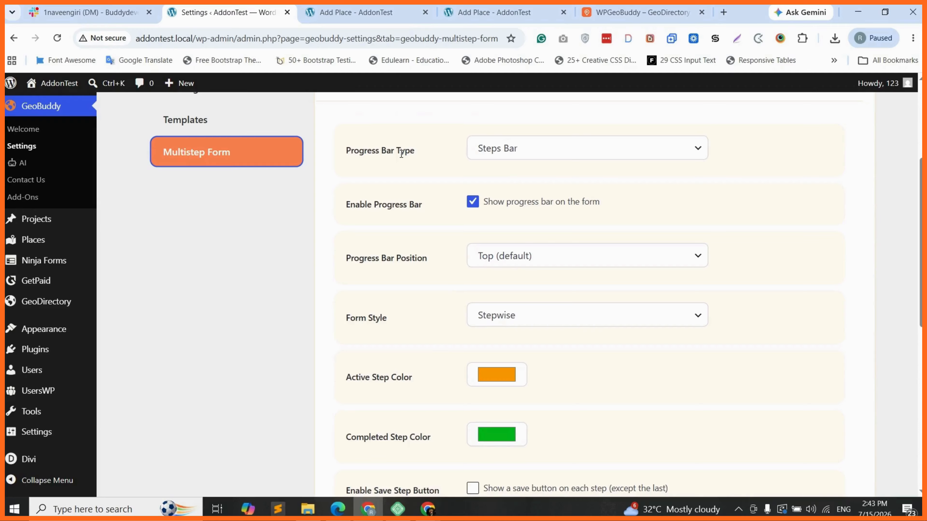
# Step: Set the multistep form's Progress Bar Type to Percentage Bar
pyautogui.click(363, 11)
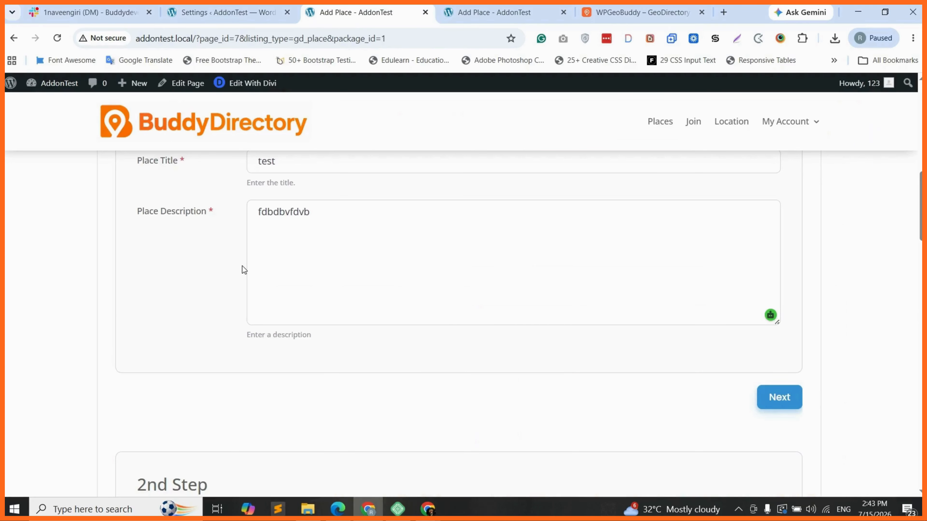
pyautogui.scroll(8, 221, 263)
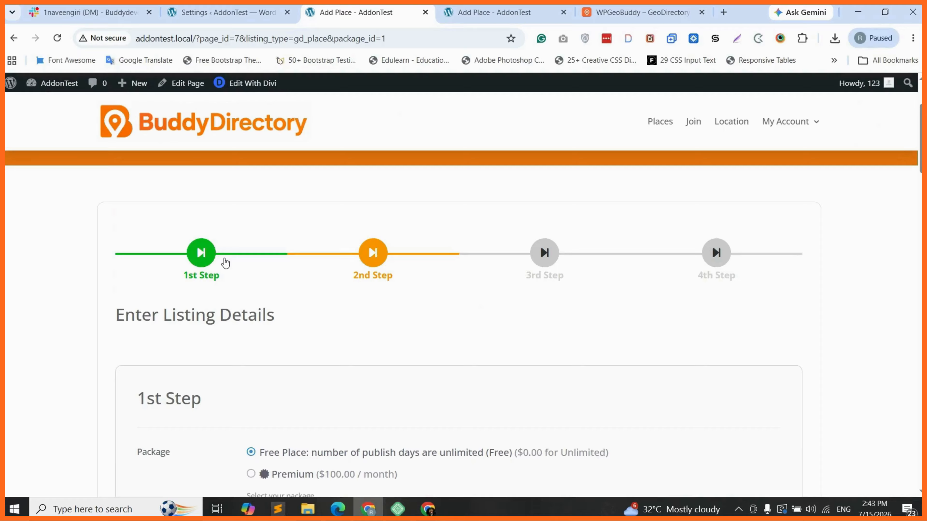
pyautogui.scroll(-5, 373, 264)
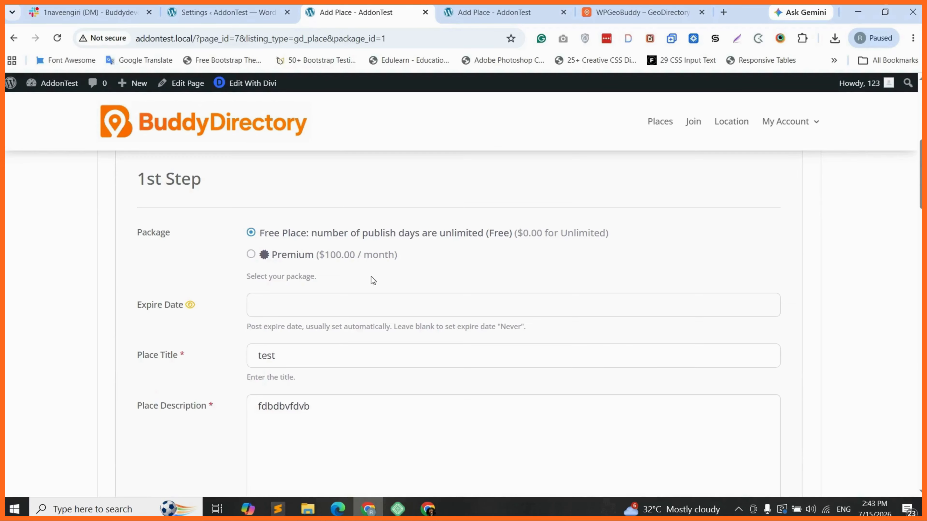
pyautogui.scroll(-8, 373, 281)
pyautogui.hotkey('ctrl', 'shift', 'Tab')
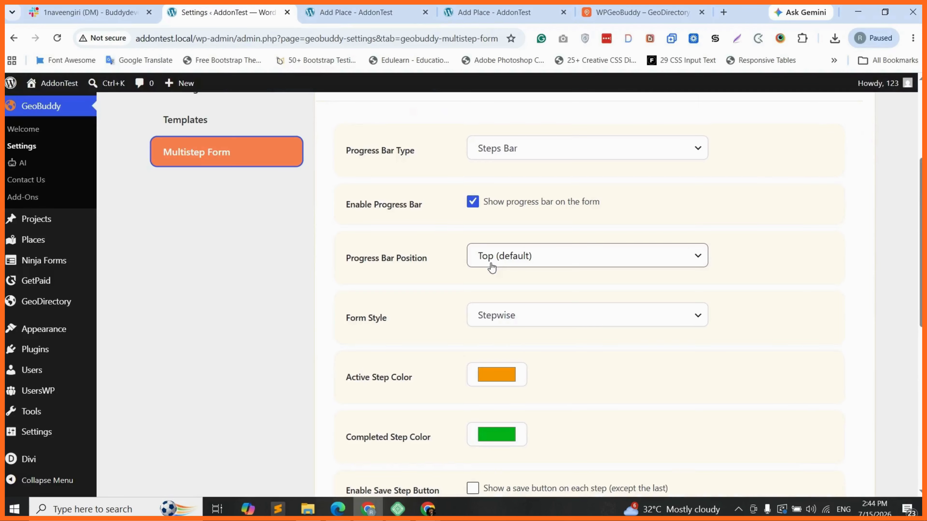
pyautogui.scroll(1, 518, 178)
pyautogui.click(517, 177)
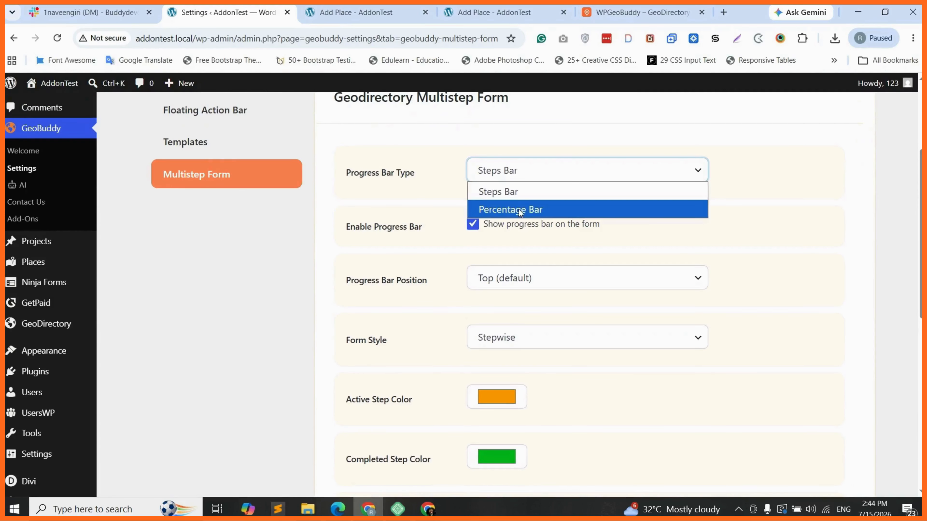
pyautogui.click(519, 210)
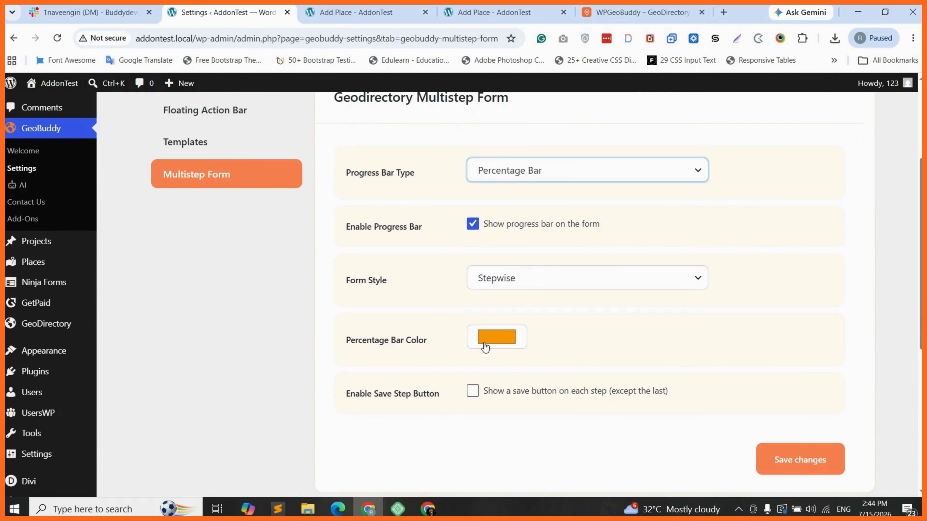
# Step: Make the Percentage Bar Color blue and save the settings
pyautogui.click(499, 342)
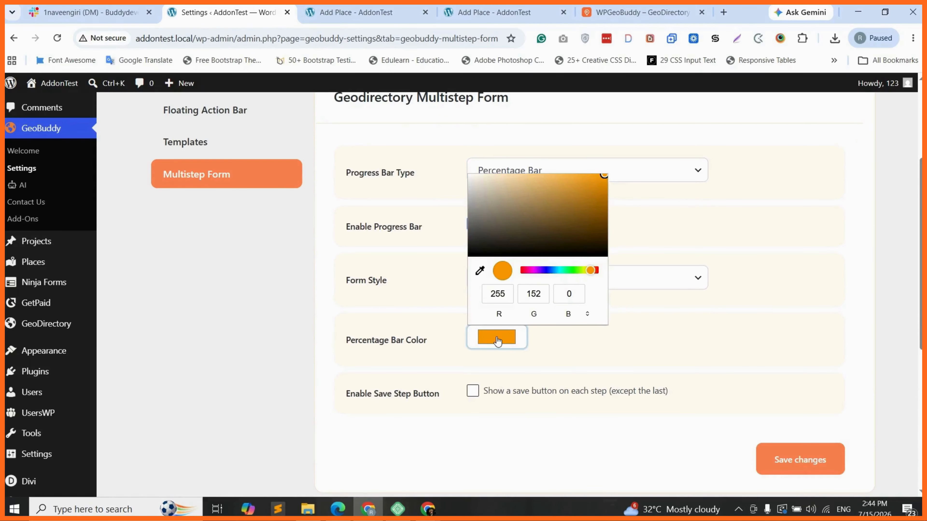
pyautogui.click(570, 271)
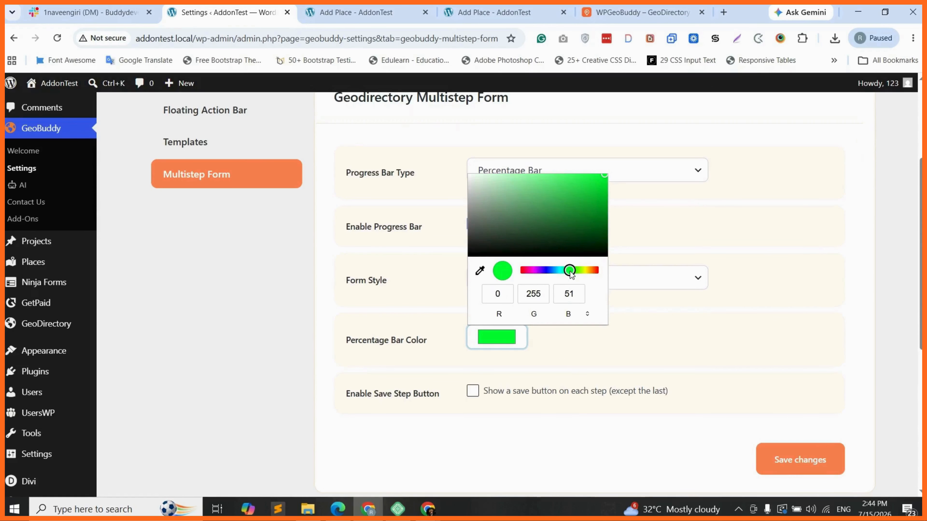
pyautogui.moveTo(570, 271); pyautogui.dragTo(546, 271)
pyautogui.click(634, 401)
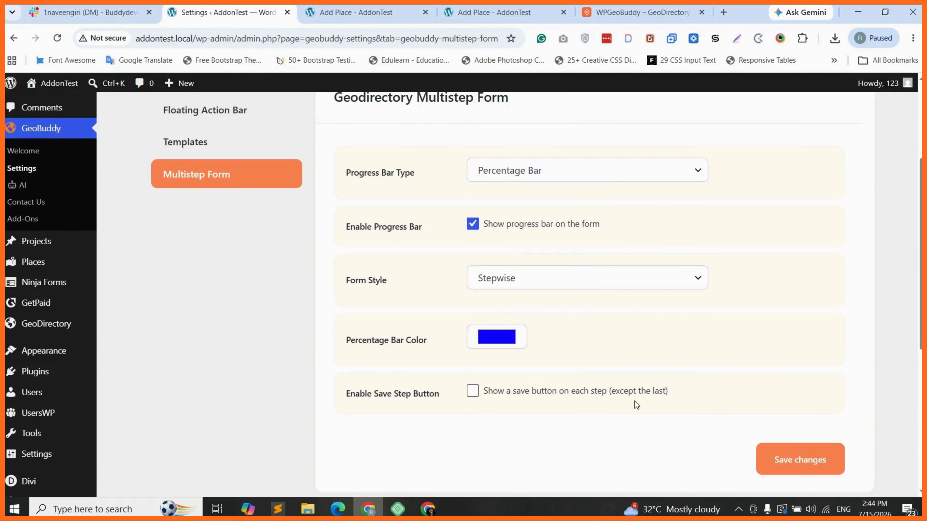
pyautogui.click(808, 467)
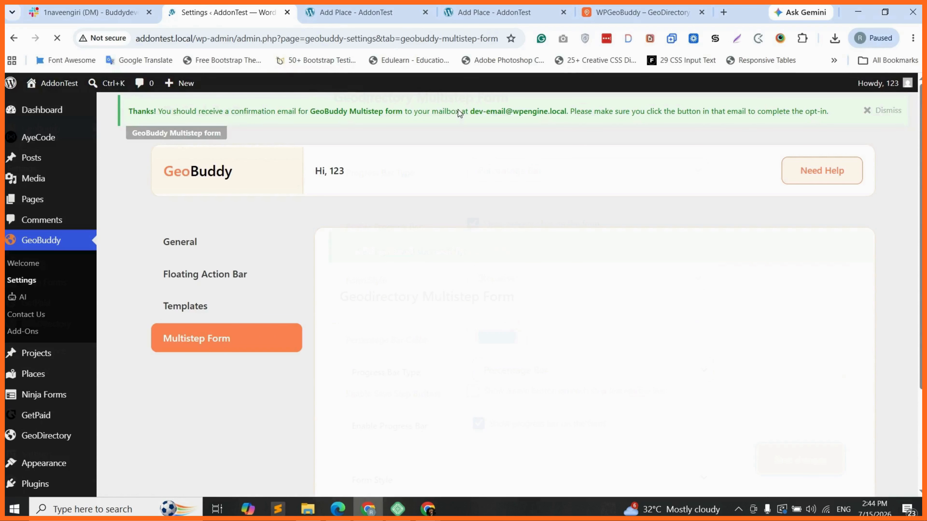
# Step: Reload the Add Listing form page to apply the new progress bar settings
pyautogui.hotkey('ctrl', 'Tab')
pyautogui.press('F5')
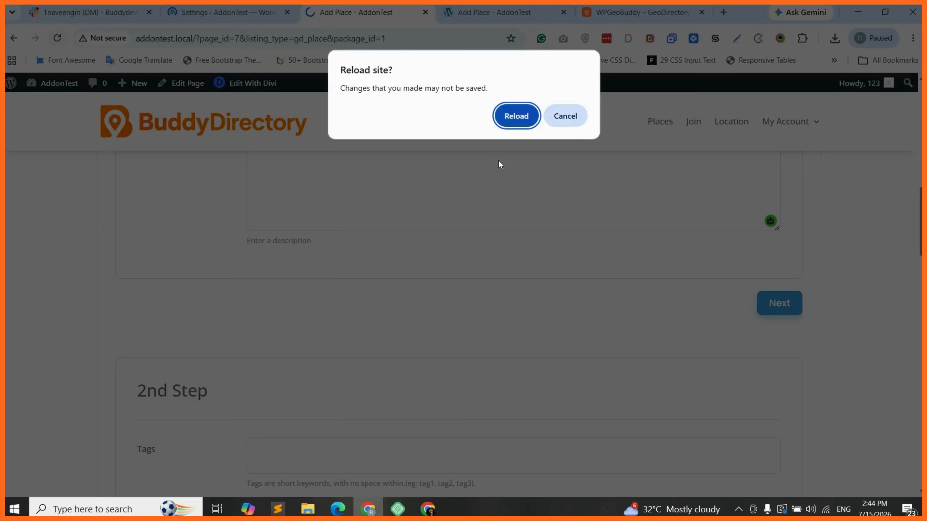
pyautogui.press('Return')
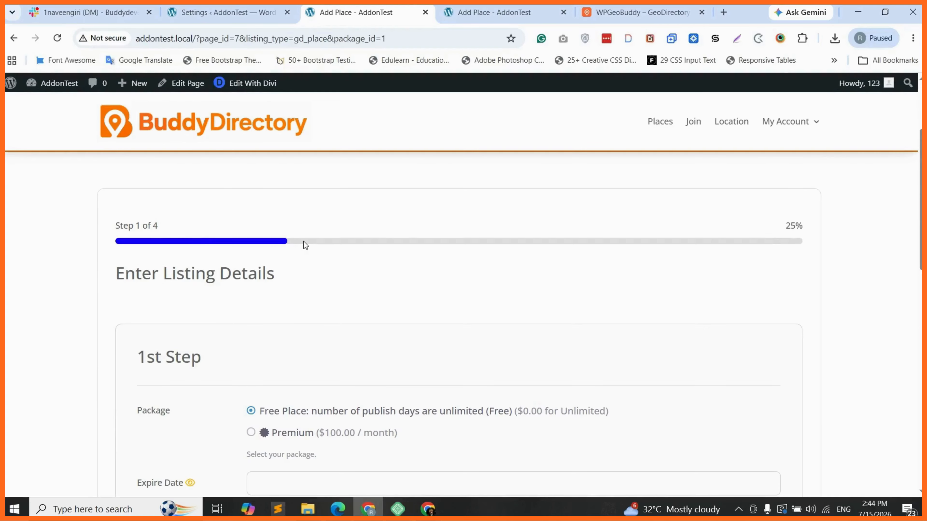
# Step: Advance the form to Step 2 of 4, check the 50% blue bar, and return to settings
pyautogui.scroll(-3, 280, 332)
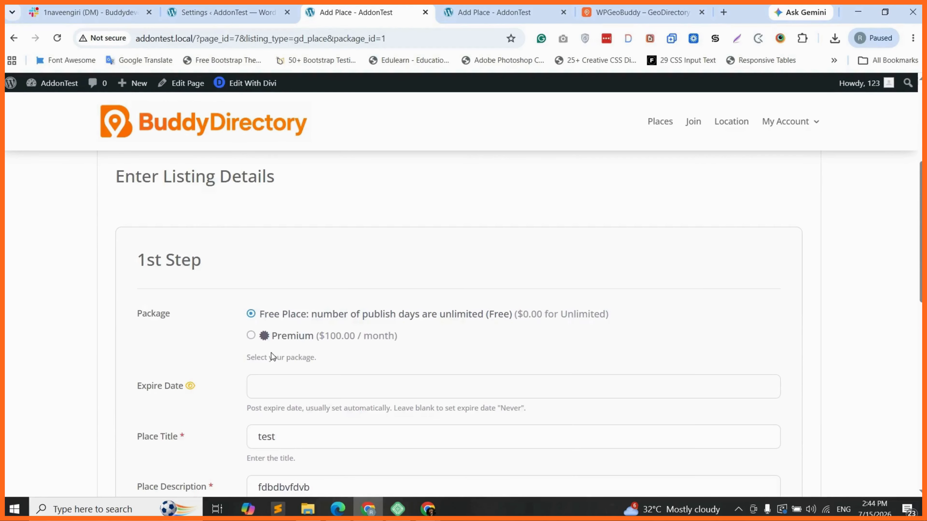
pyautogui.scroll(-2, 271, 353)
pyautogui.scroll(-5, 295, 353)
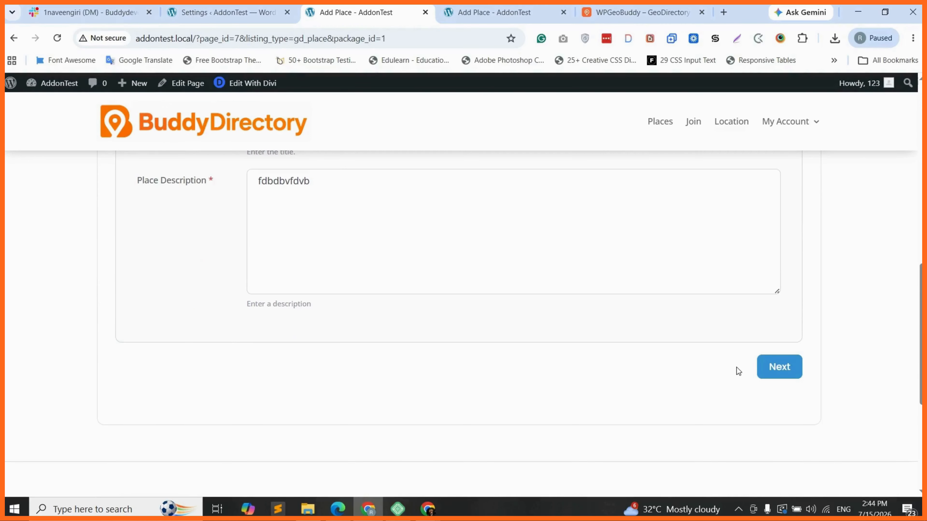
pyautogui.click(779, 366)
pyautogui.scroll(4, 373, 300)
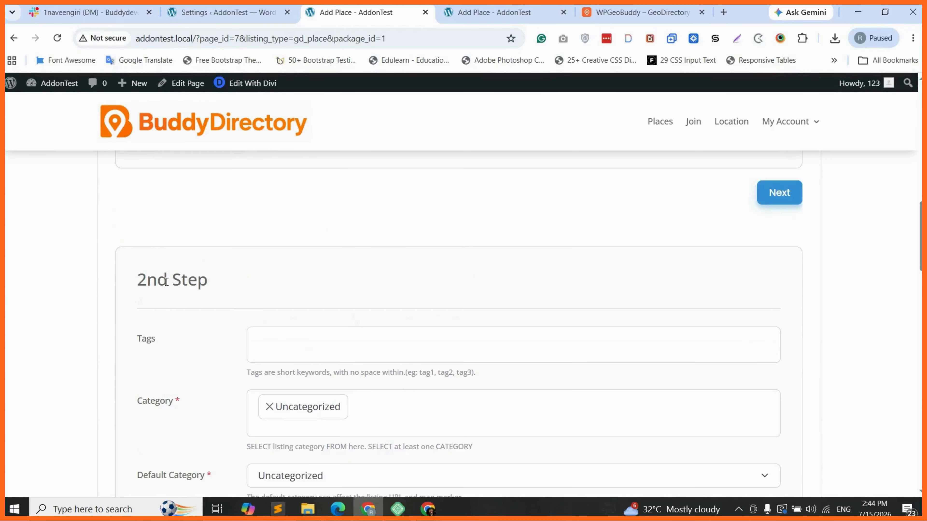
pyautogui.scroll(7, 231, 294)
pyautogui.scroll(8, 231, 291)
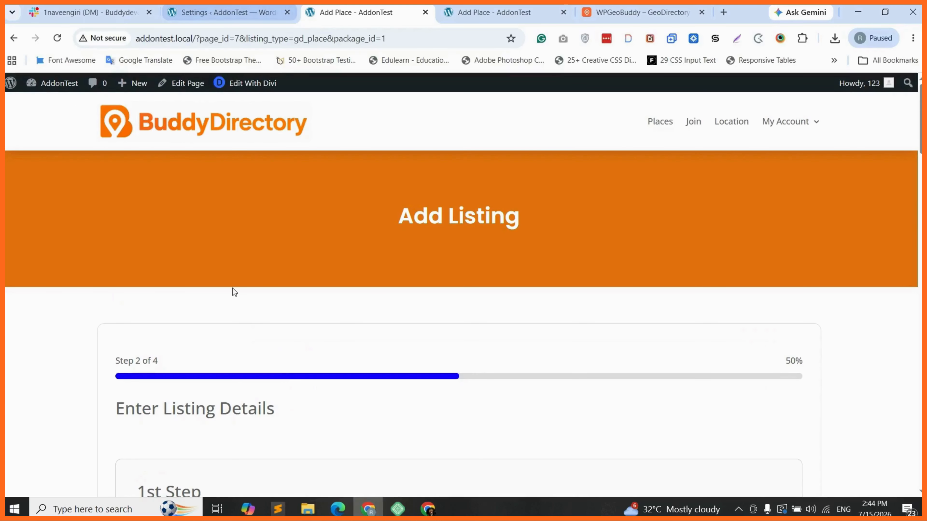
pyautogui.click(232, 12)
# Step: Choose Form Style 'Fade' and Animation Speed 'Fast (200ms)', then save the Multistep Form settings
pyautogui.scroll(-3, 528, 355)
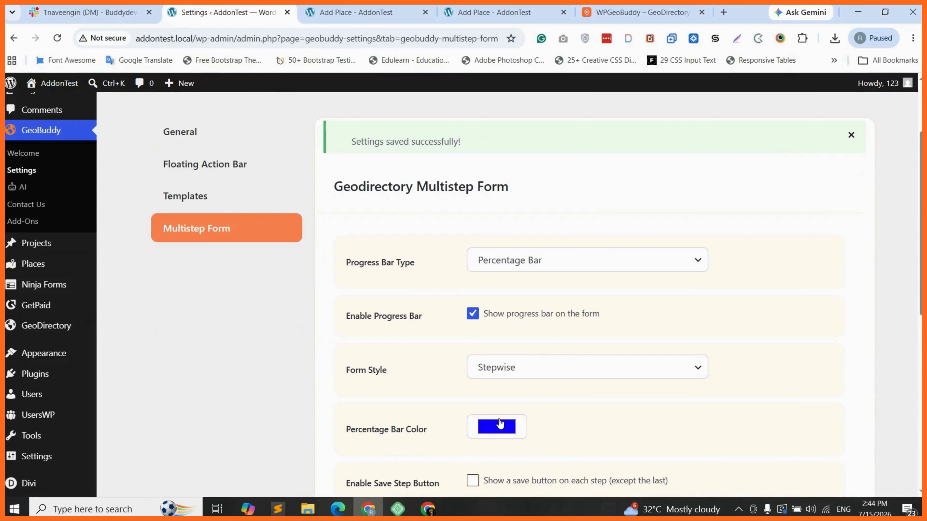
pyautogui.hotkey('ctrl', 'Tab')
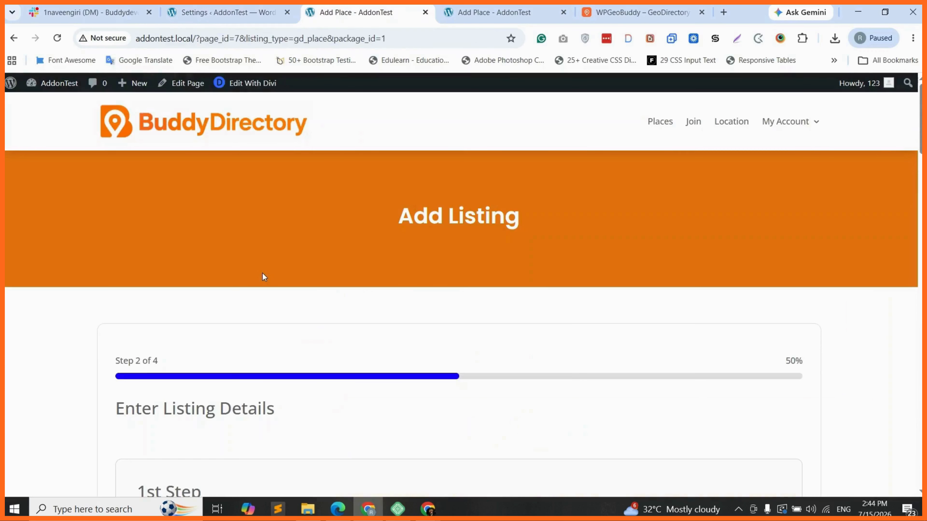
pyautogui.click(253, 6)
pyautogui.scroll(-1, 525, 317)
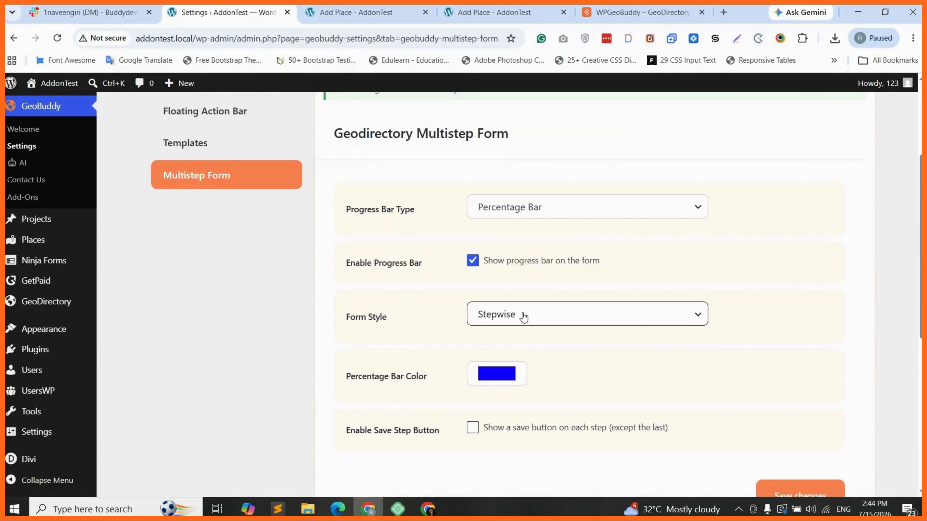
pyautogui.click(524, 317)
pyautogui.click(501, 353)
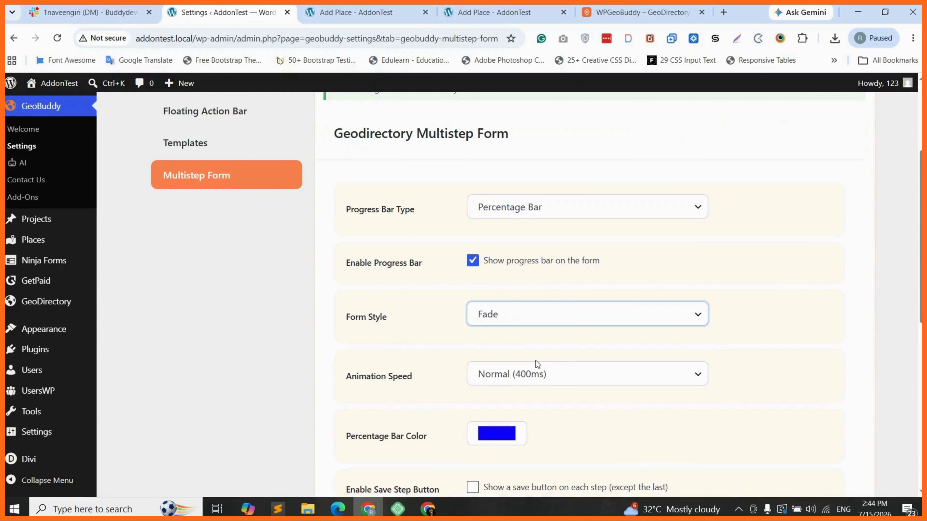
pyautogui.scroll(-2, 536, 360)
pyautogui.click(529, 318)
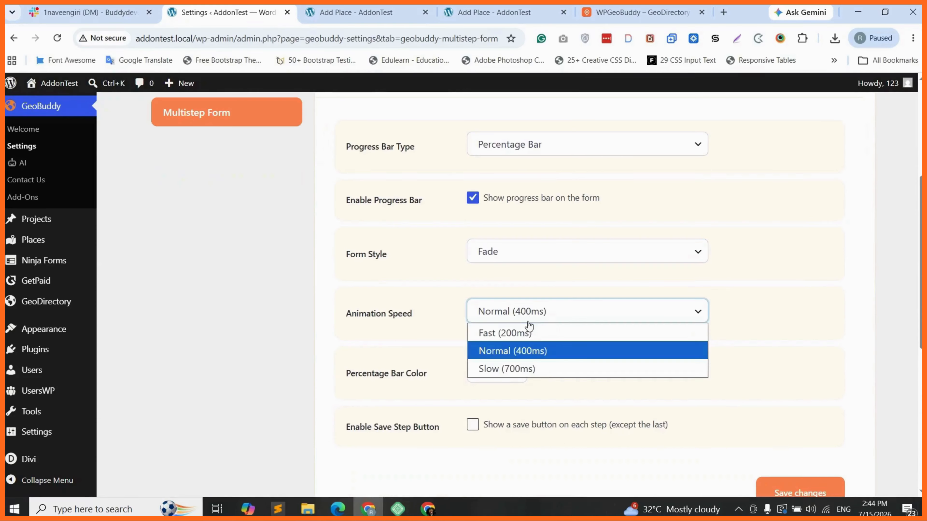
pyautogui.click(525, 333)
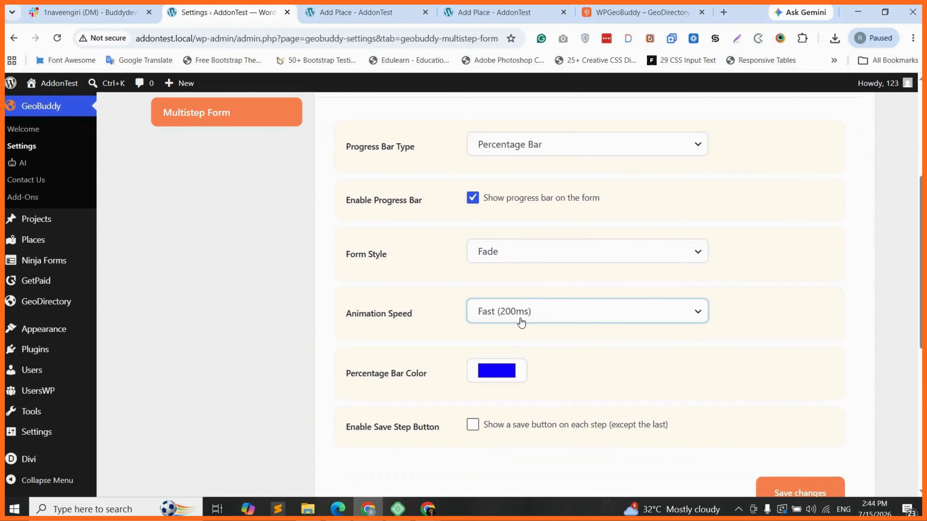
pyautogui.scroll(-1, 556, 372)
pyautogui.scroll(-1, 554, 368)
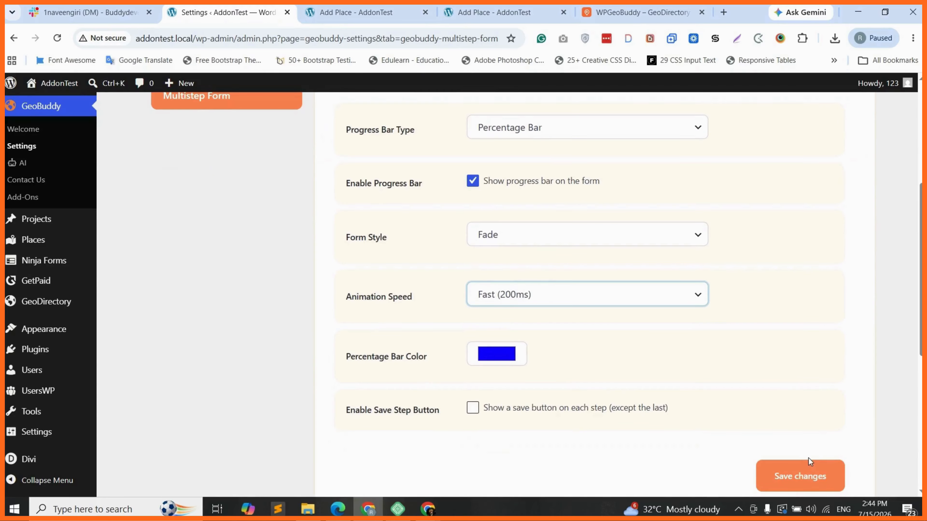
pyautogui.click(764, 462)
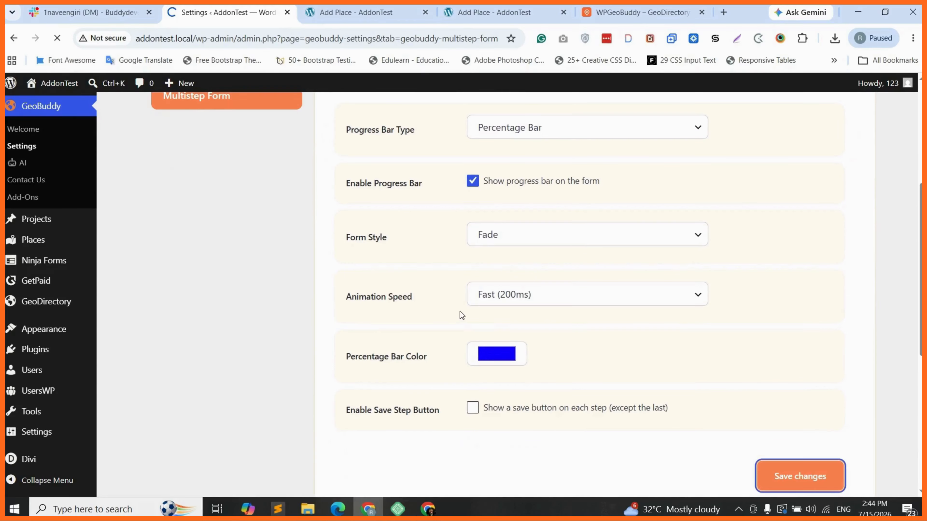
# Step: Reload the Add Listing page to pick up the Fade settings
pyautogui.hotkey('ctrl', 'Tab')
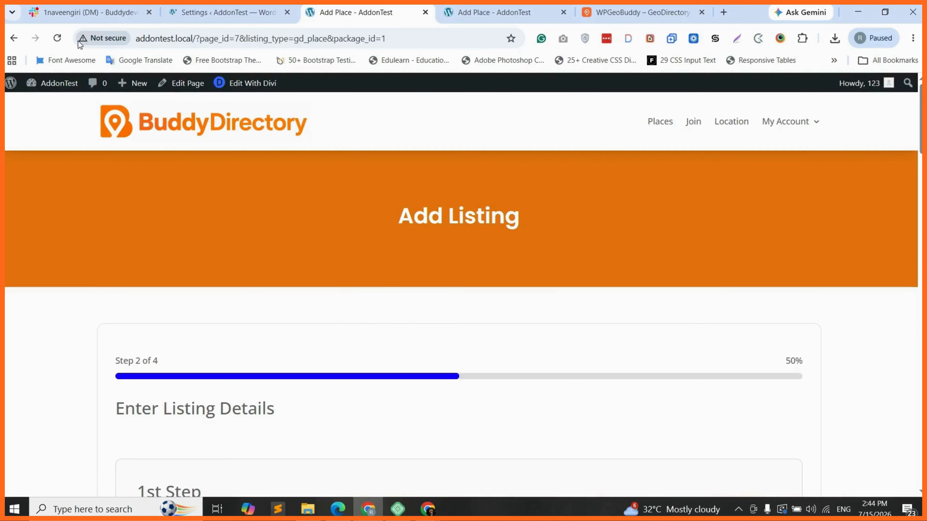
pyautogui.press('F5')
pyautogui.click(496, 119)
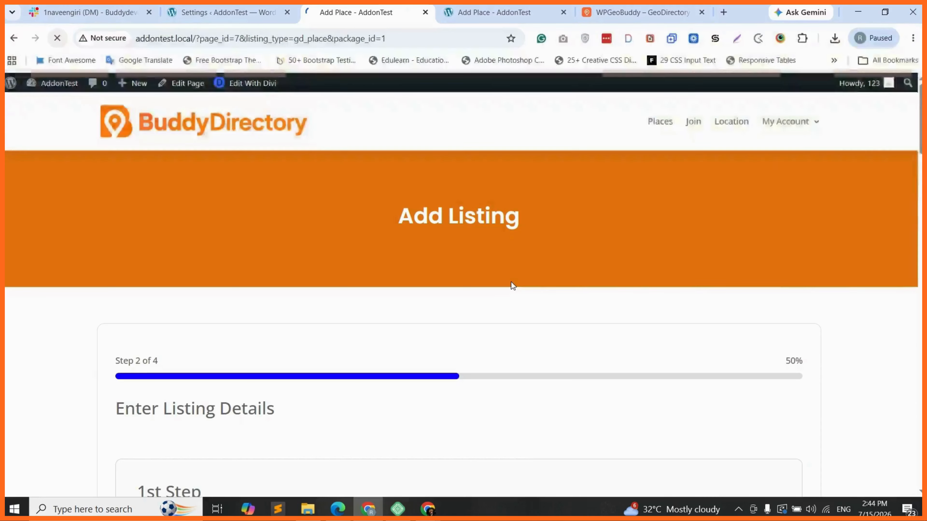
# Step: Advance the Add Place form to Step 2
pyautogui.scroll(-2, 378, 275)
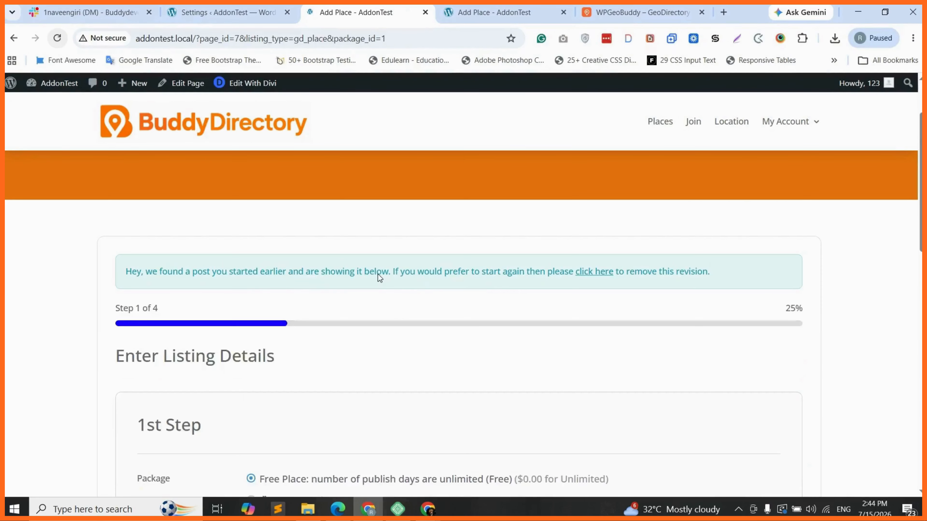
pyautogui.scroll(-1, 378, 274)
pyautogui.scroll(-1, 294, 288)
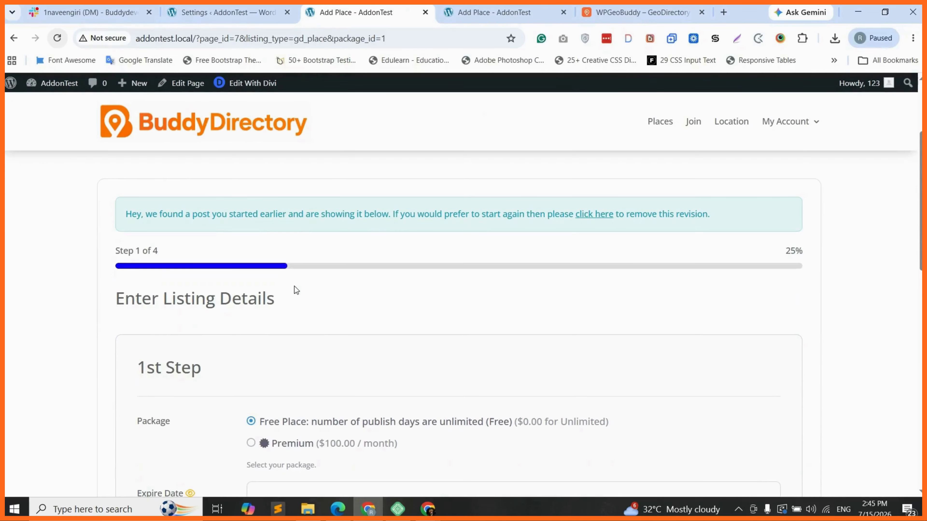
pyautogui.scroll(-4, 297, 291)
pyautogui.scroll(-1, 277, 325)
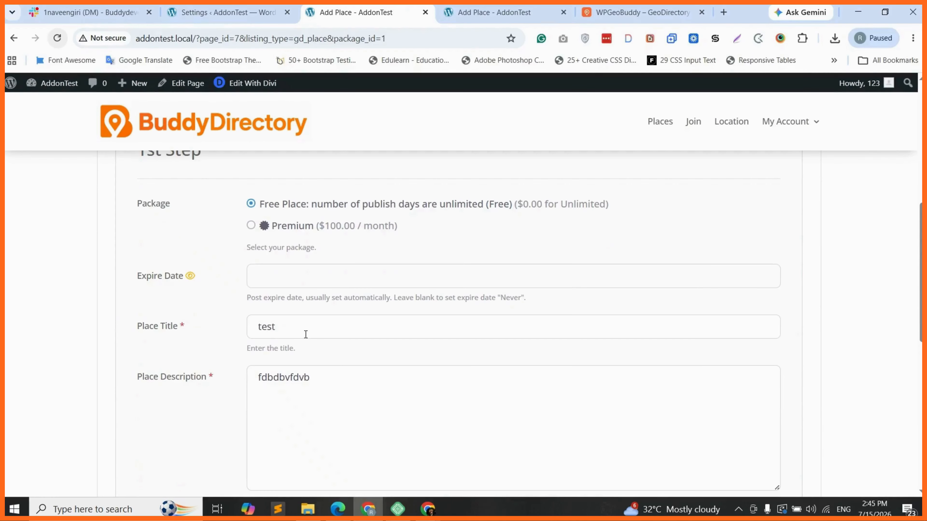
pyautogui.scroll(-4, 306, 335)
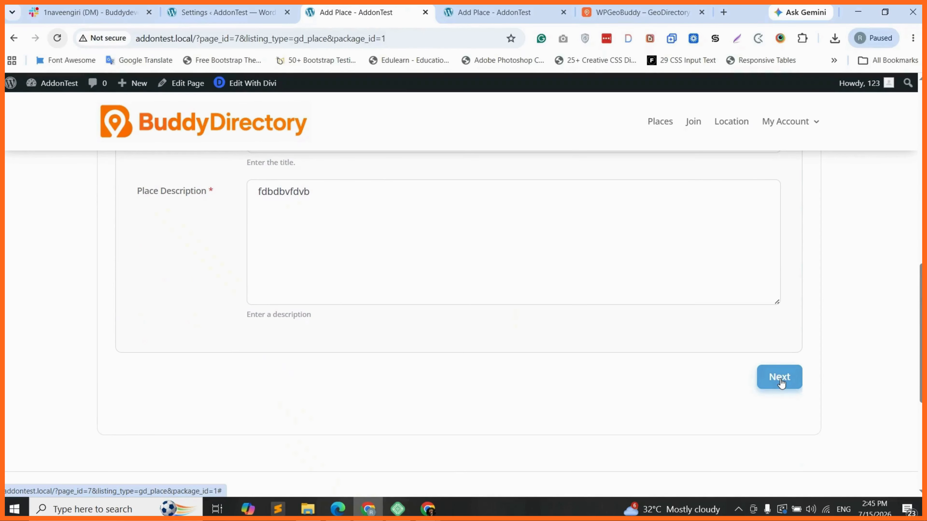
pyautogui.click(780, 382)
# Step: Advance the form to Step 3 of 4 at 75%
pyautogui.scroll(2, 239, 290)
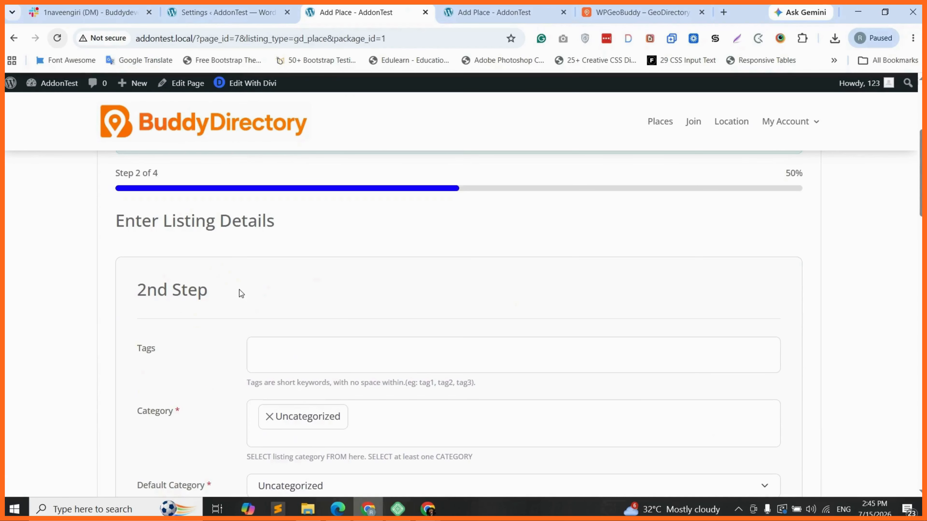
pyautogui.scroll(-1, 205, 281)
pyautogui.scroll(-3, 205, 281)
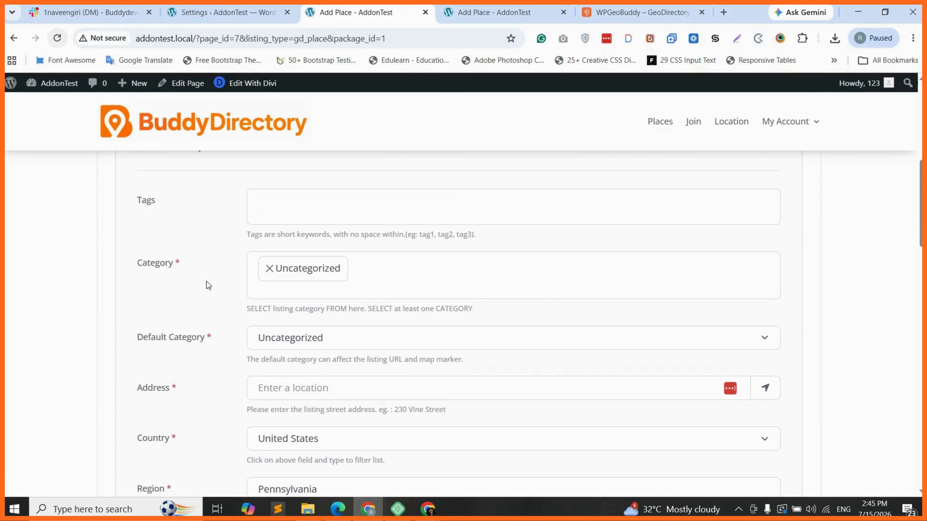
pyautogui.scroll(-6, 209, 285)
pyautogui.scroll(10, 160, 287)
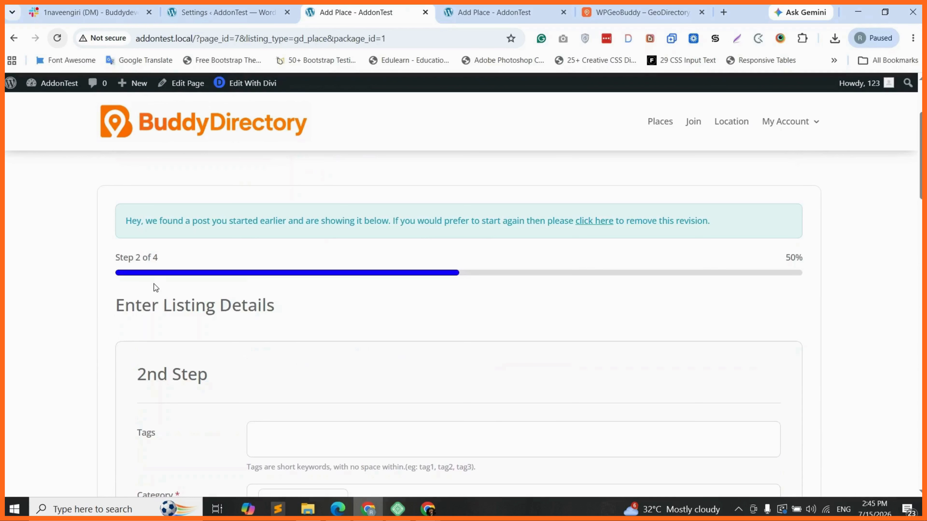
pyautogui.scroll(1, 175, 288)
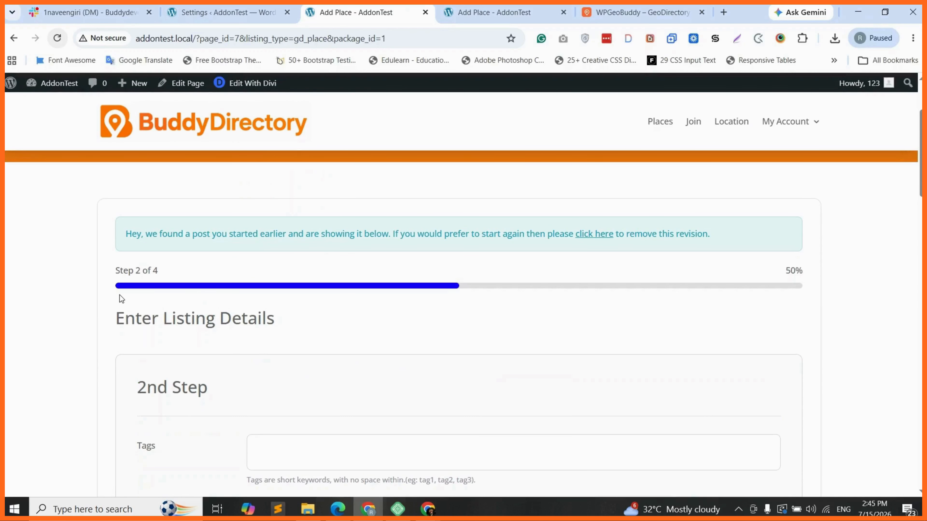
pyautogui.scroll(-10, 70, 339)
pyautogui.scroll(-5, 68, 335)
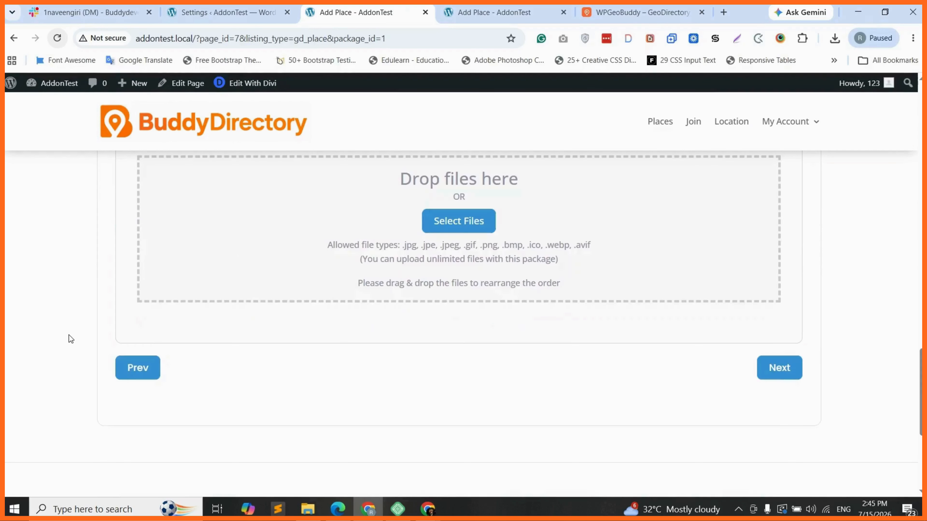
pyautogui.scroll(15, 69, 335)
pyautogui.scroll(-4, 267, 315)
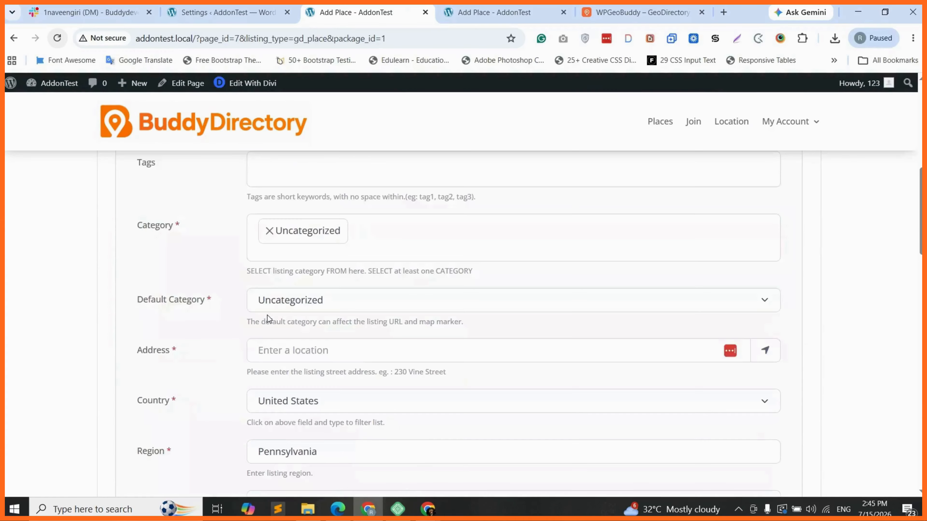
pyautogui.scroll(2, 244, 336)
pyautogui.scroll(-12, 269, 325)
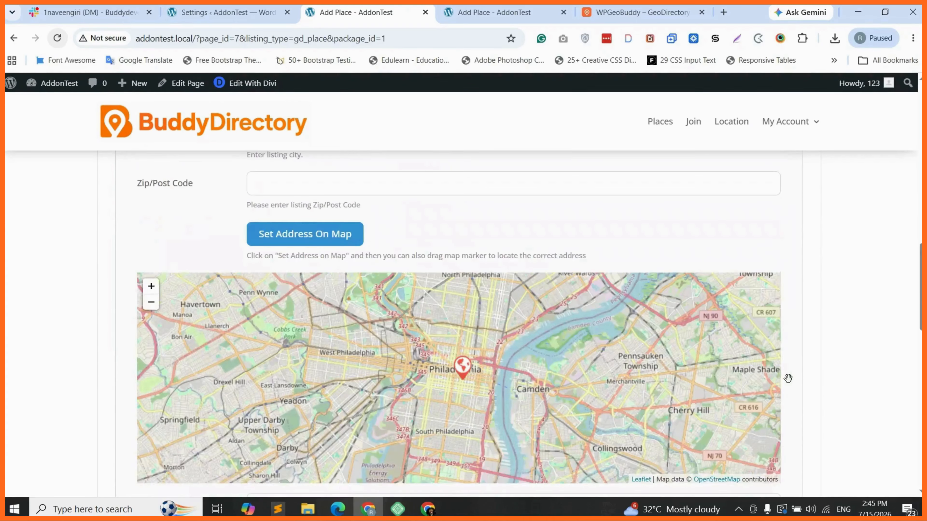
pyautogui.scroll(-12, 789, 379)
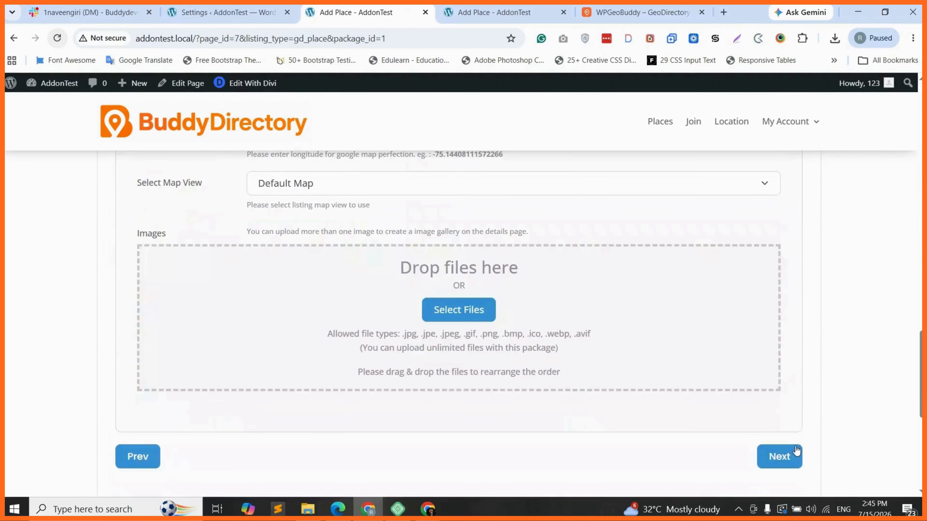
pyautogui.click(797, 453)
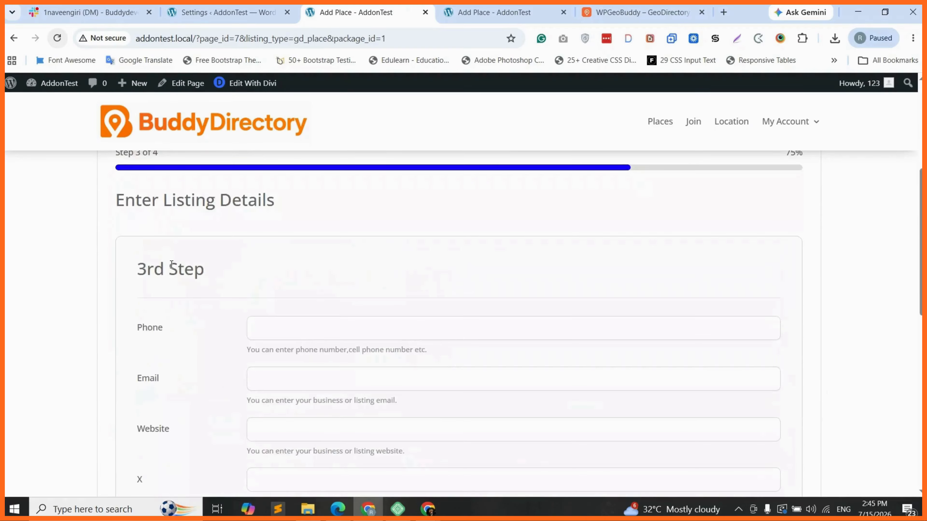
# Step: Return to the GeoBuddy Multistep Form settings tab
pyautogui.scroll(1, 172, 265)
pyautogui.scroll(1, 142, 193)
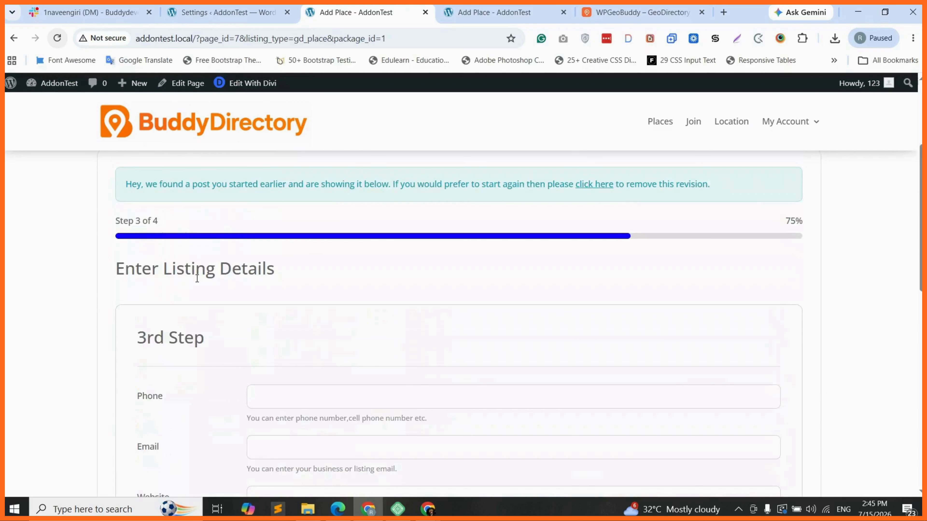
pyautogui.scroll(-9, 202, 285)
pyautogui.scroll(8, 202, 285)
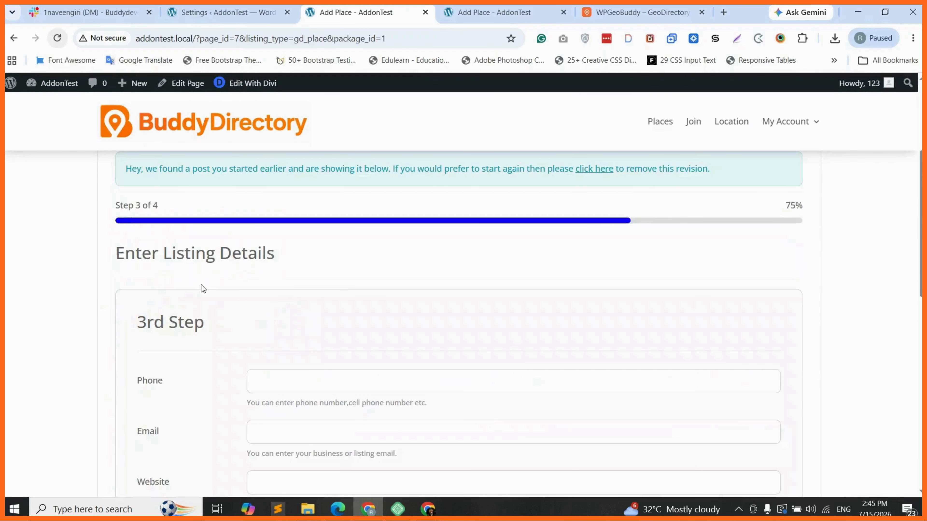
pyautogui.scroll(1, 203, 289)
pyautogui.click(229, 5)
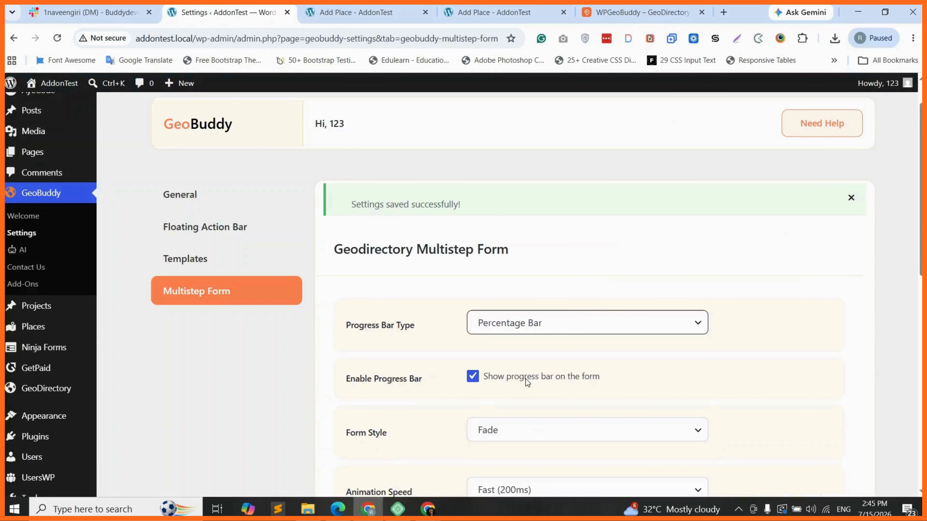
# Step: Change the form style to Slide and save the Multistep Form settings
pyautogui.click(510, 386)
pyautogui.click(497, 434)
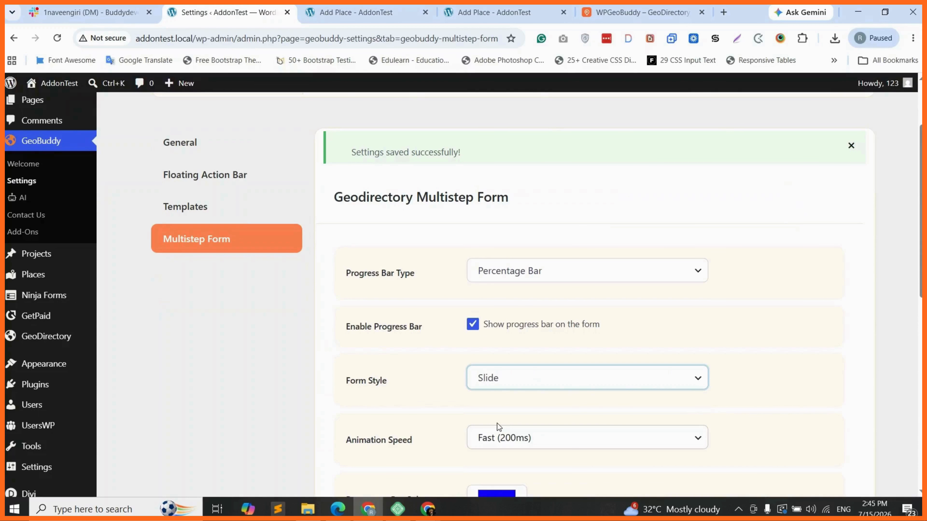
pyautogui.scroll(-5, 497, 423)
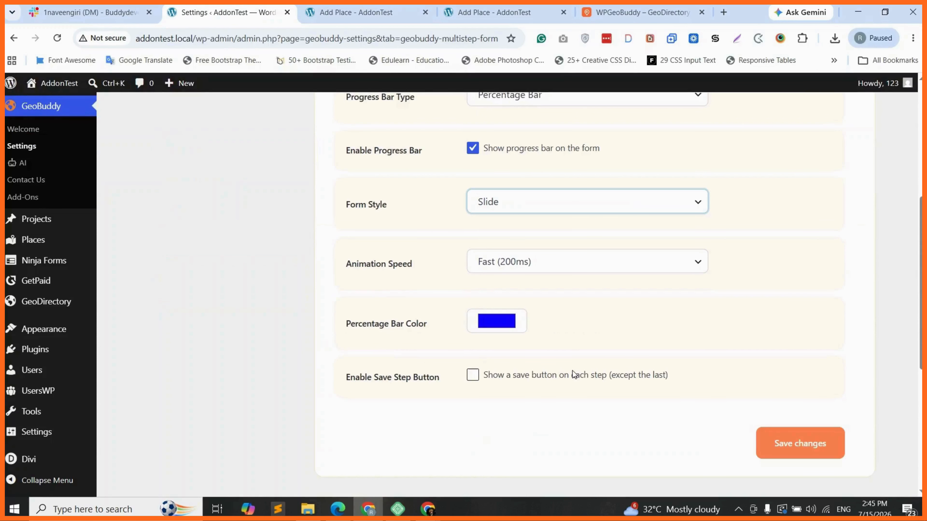
pyautogui.click(797, 443)
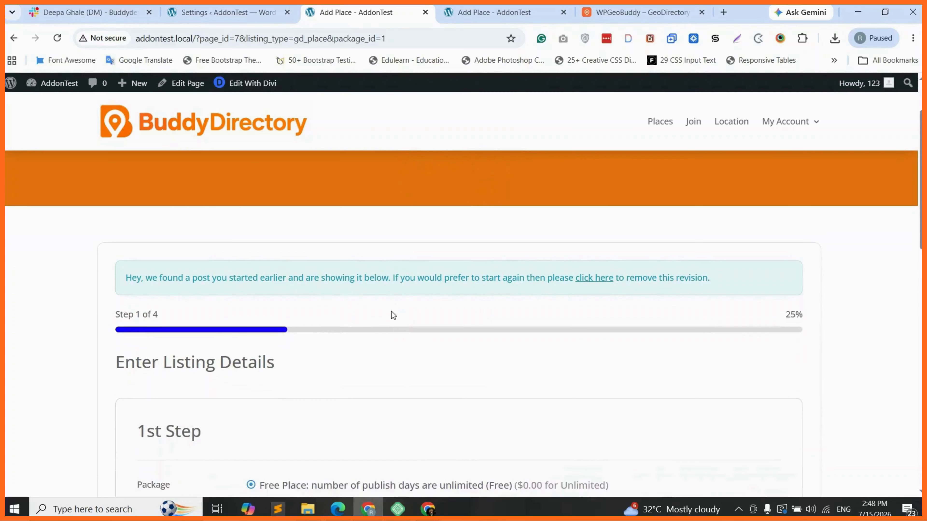
# Step: Reload the Add Place form and advance it to Step 2
pyautogui.click(57, 38)
pyautogui.click(525, 115)
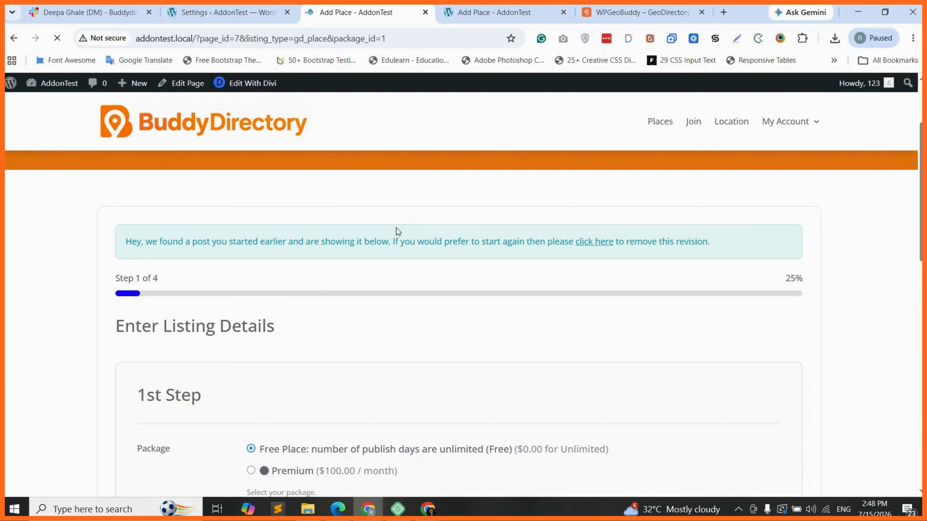
pyautogui.scroll(-10, 274, 295)
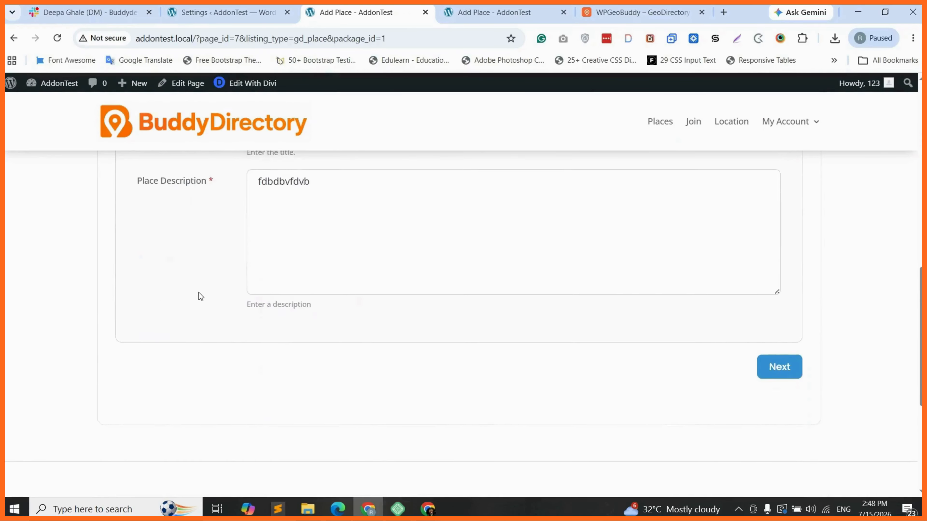
pyautogui.scroll(2, 317, 257)
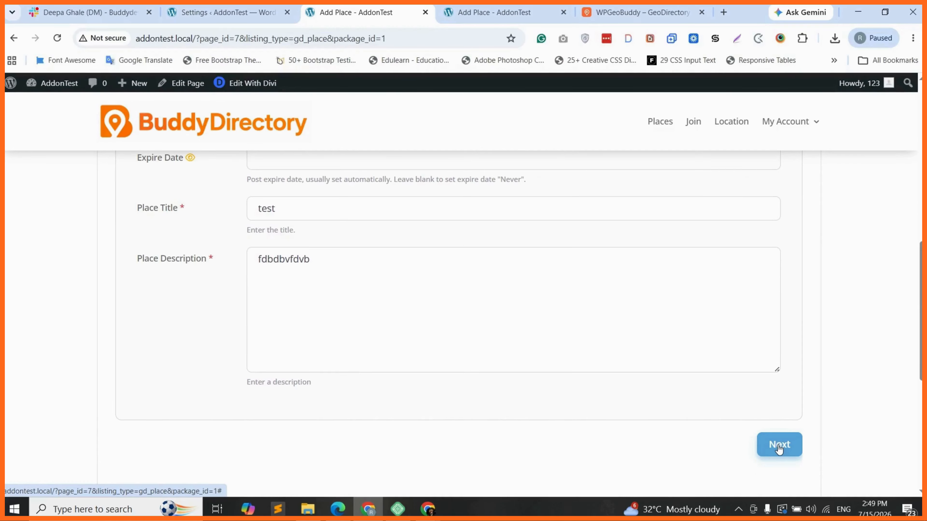
pyautogui.click(778, 446)
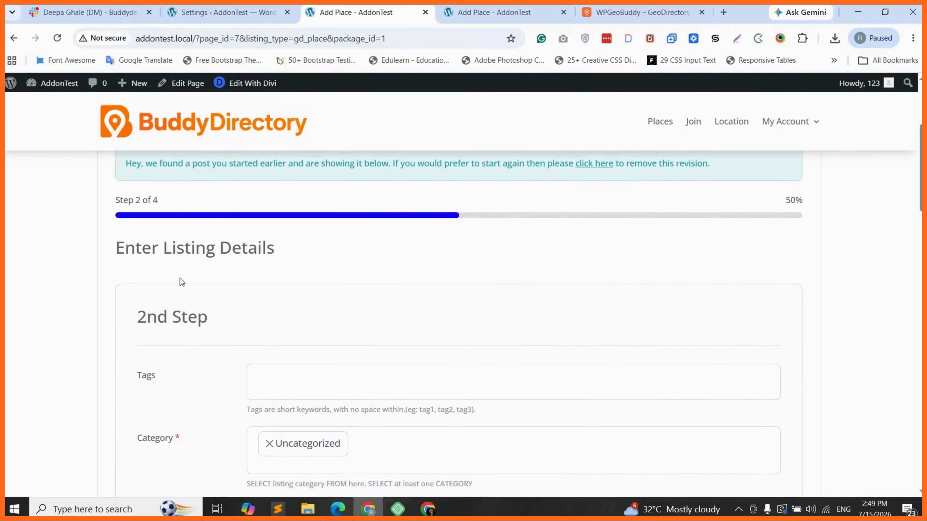
# Step: Advance the form through Step 3 to Step 4 of 4 at 100%
pyautogui.scroll(-10, 180, 279)
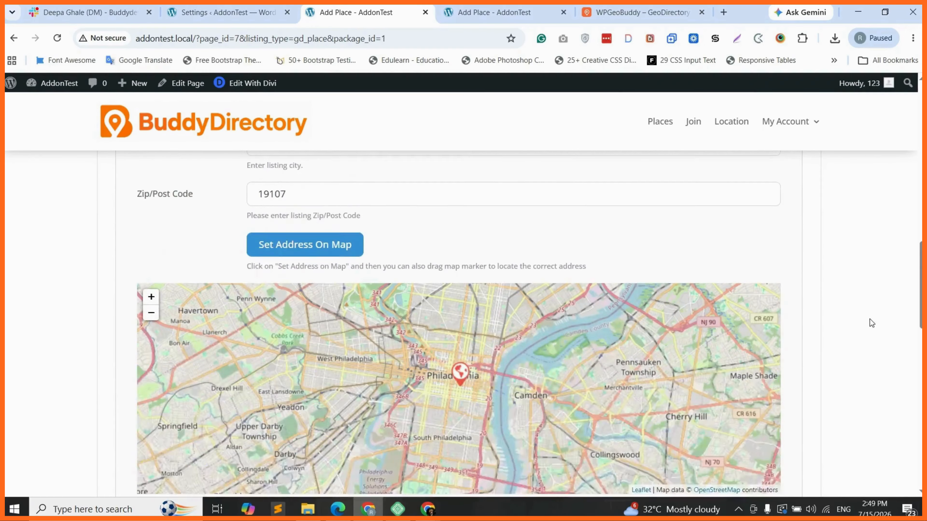
pyautogui.scroll(-10, 843, 325)
pyautogui.click(781, 397)
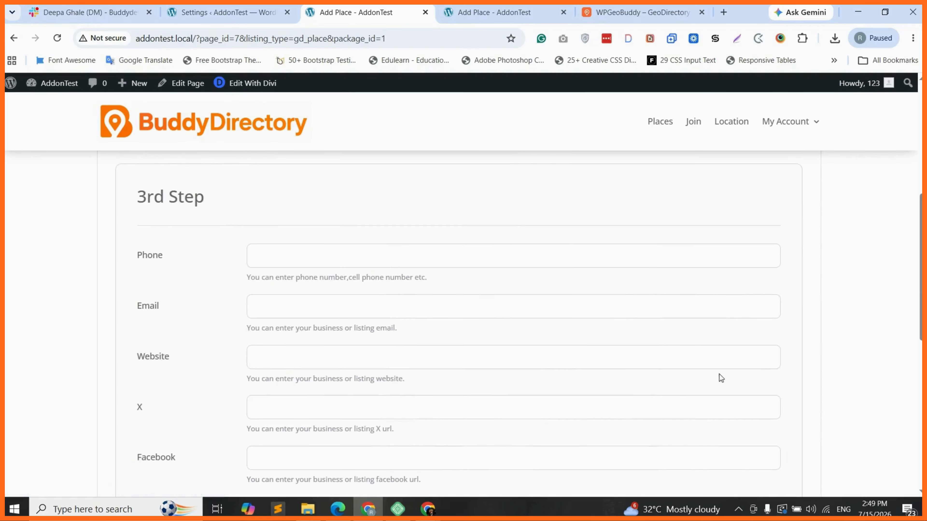
pyautogui.scroll(-5, 246, 332)
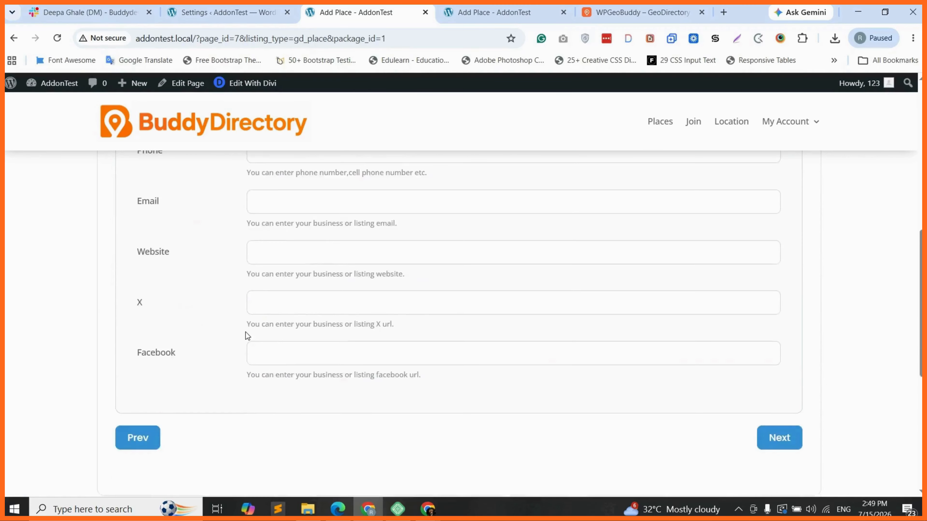
pyautogui.scroll(-2, 245, 332)
pyautogui.scroll(6, 255, 329)
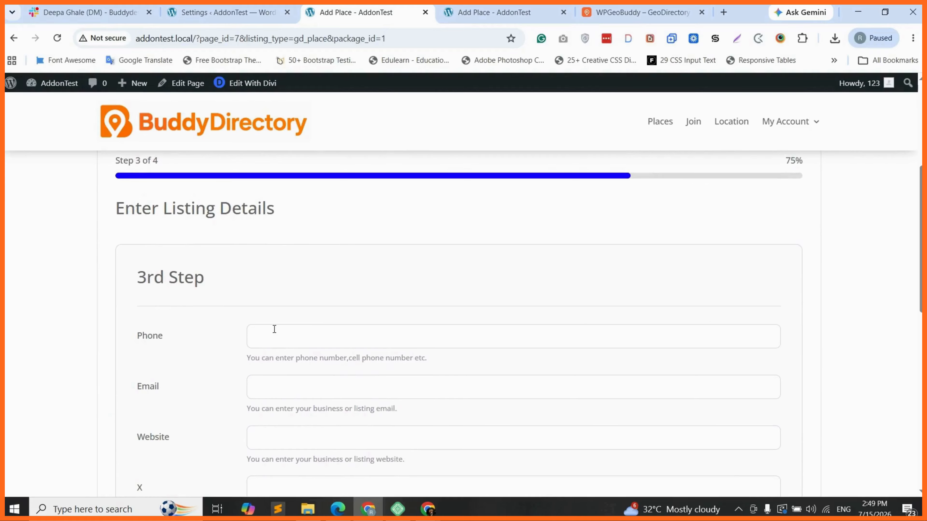
pyautogui.scroll(-3, 274, 329)
pyautogui.click(779, 485)
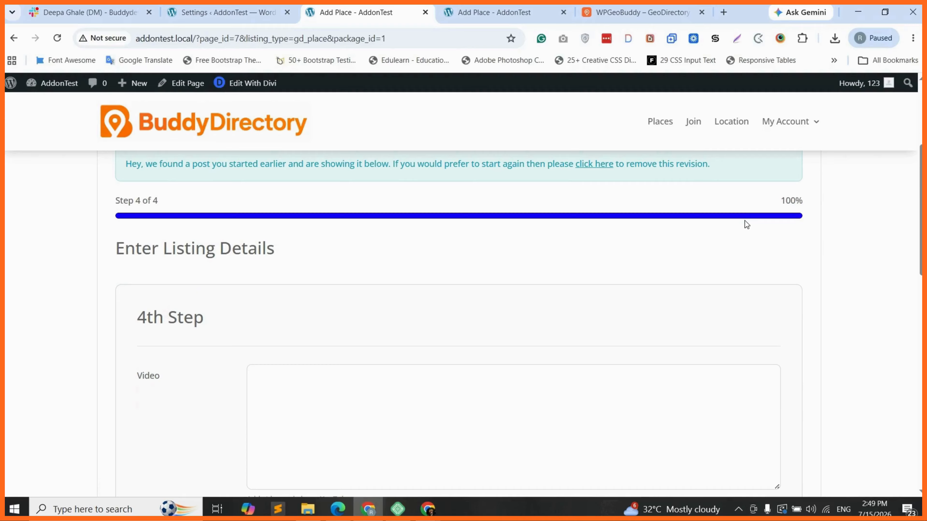
# Step: Return to the GeoBuddy Multistep Form settings tab
pyautogui.scroll(-6, 170, 320)
pyautogui.scroll(-3, 169, 320)
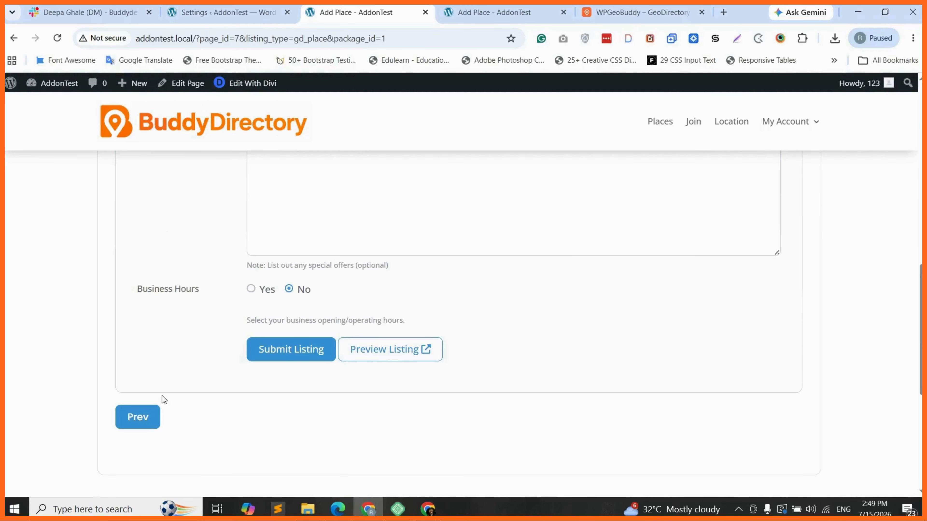
pyautogui.scroll(1, 162, 396)
pyautogui.click(226, 12)
# Step: Keep Slide as the form style and review the animation speed choices
pyautogui.scroll(-4, 536, 422)
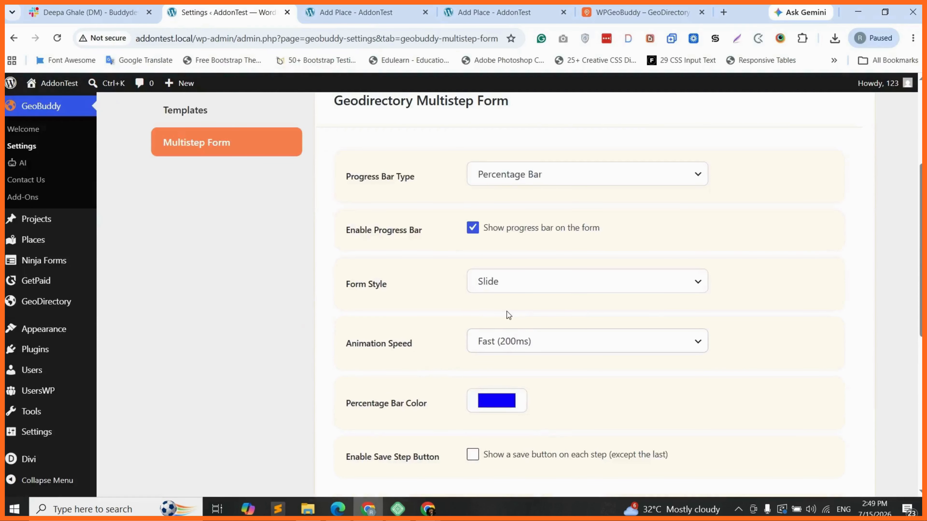
pyautogui.click(513, 279)
pyautogui.click(513, 279)
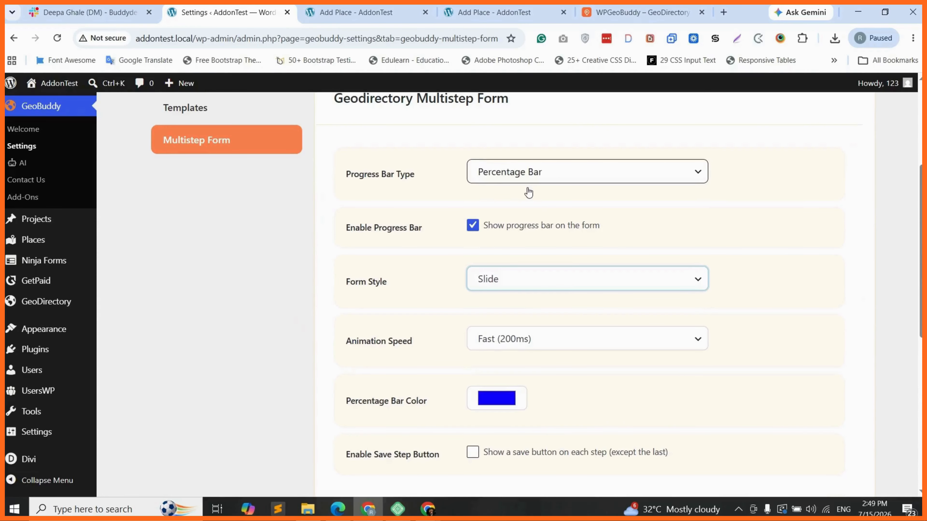
pyautogui.click(508, 343)
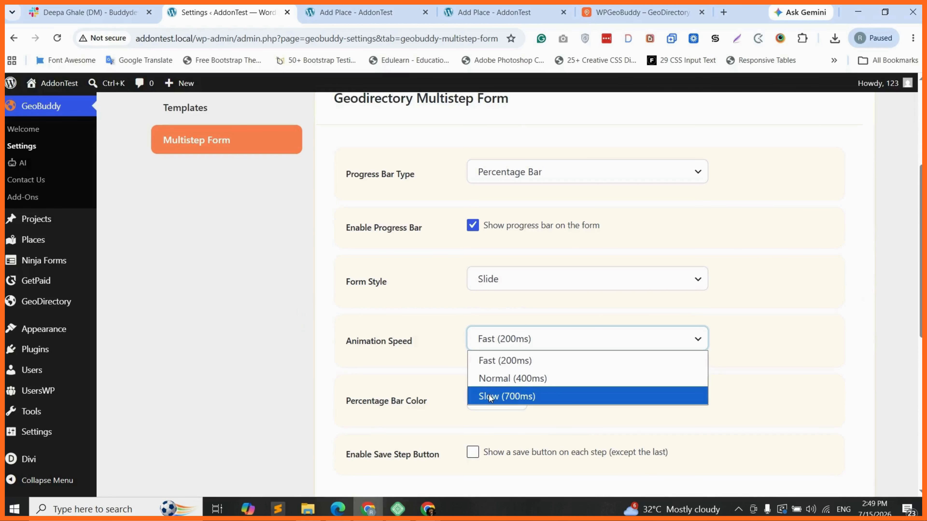
pyautogui.scroll(-1, 443, 348)
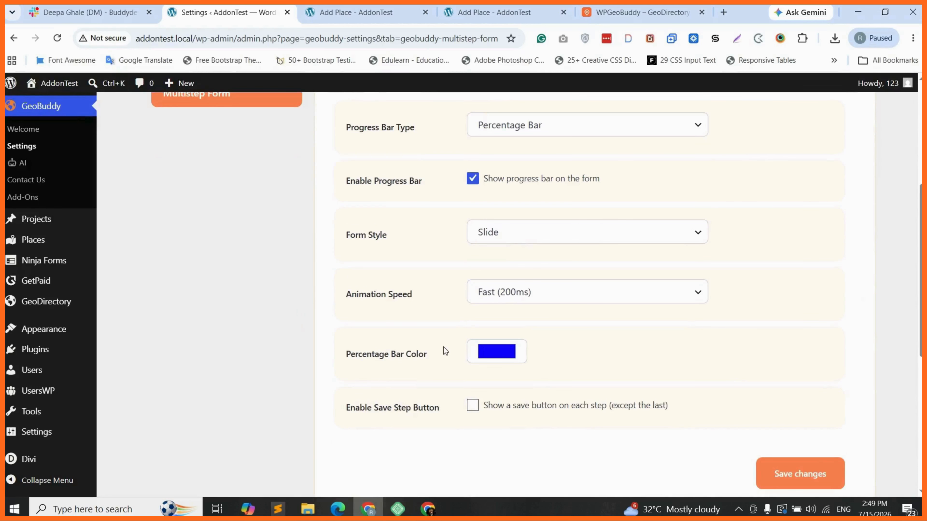
# Step: Enable the Save Step Button titled 'Save' and save the settings
pyautogui.click(473, 402)
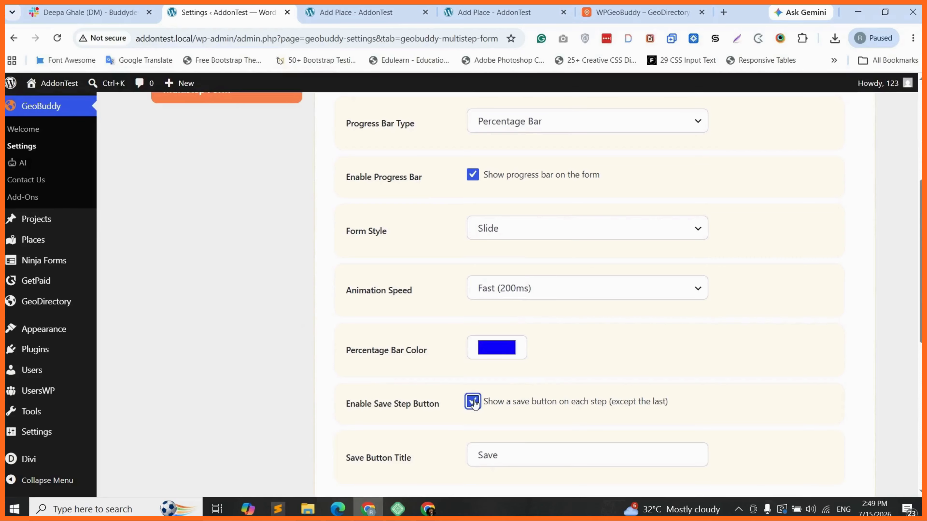
pyautogui.scroll(-1, 478, 403)
pyautogui.doubleClick(487, 402)
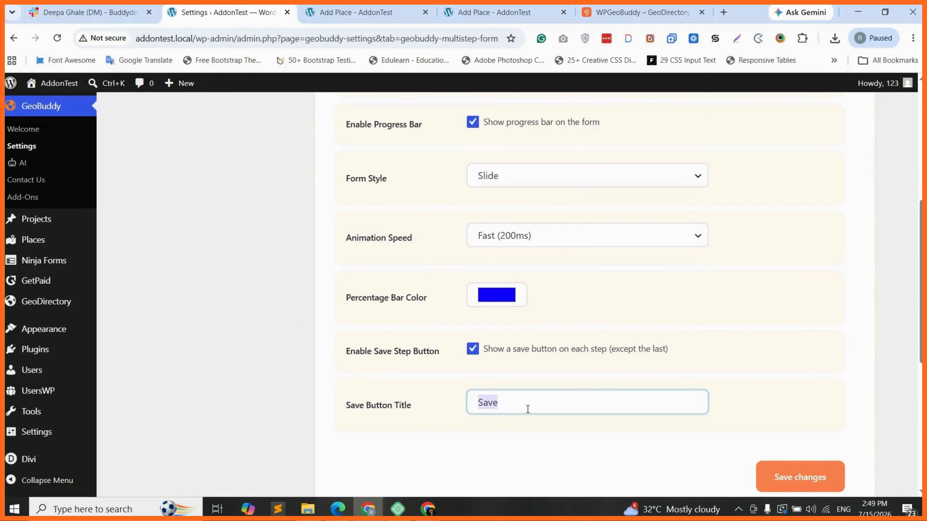
pyautogui.click(802, 477)
pyautogui.click(802, 477)
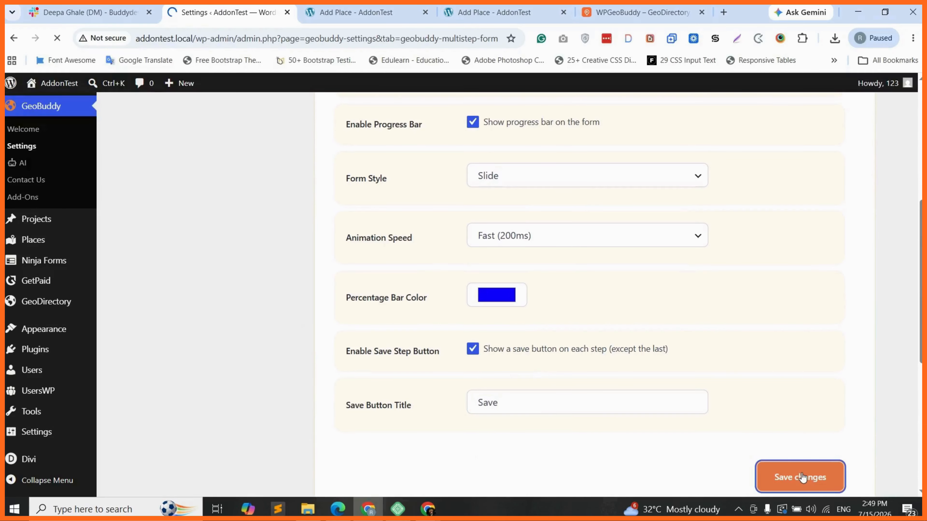
pyautogui.click(378, 22)
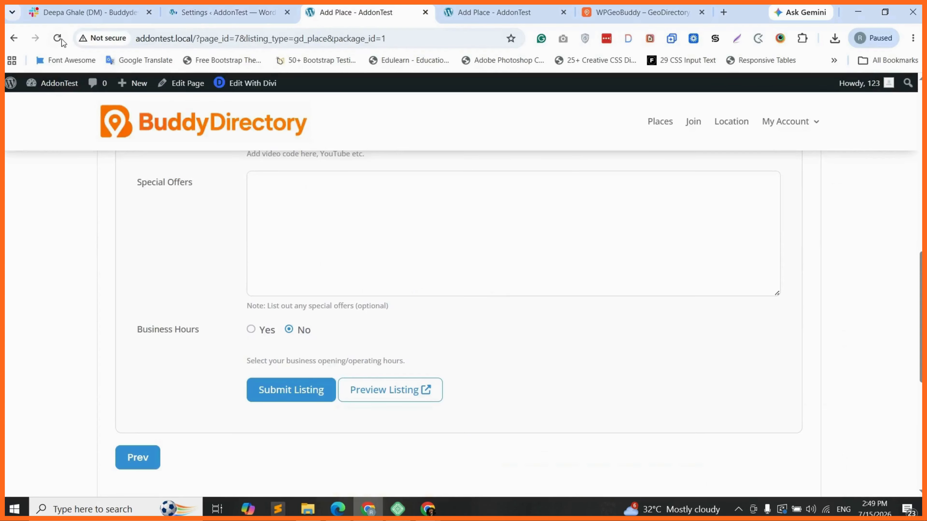
# Step: Reload the Add Place form and set the expire date to 2026-7-16
pyautogui.click(58, 38)
pyautogui.click(515, 116)
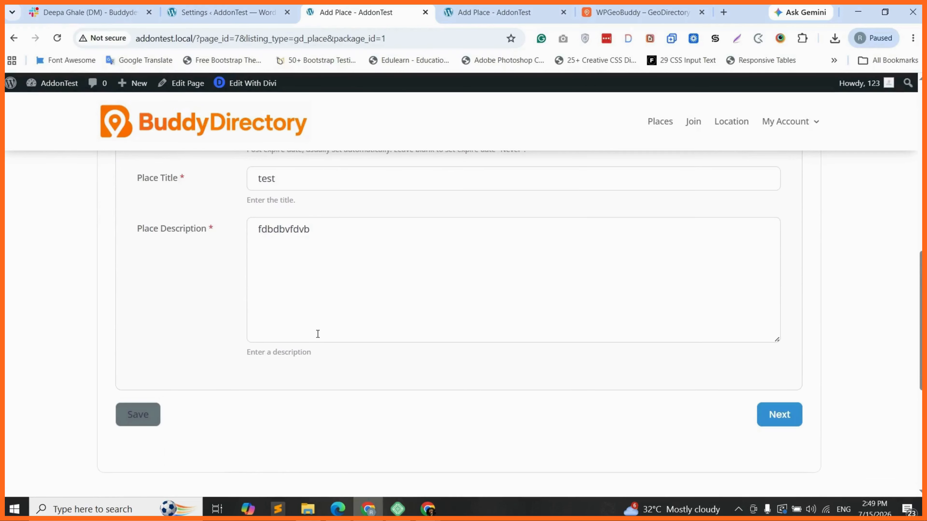
pyautogui.scroll(3, 321, 337)
pyautogui.scroll(3, 325, 341)
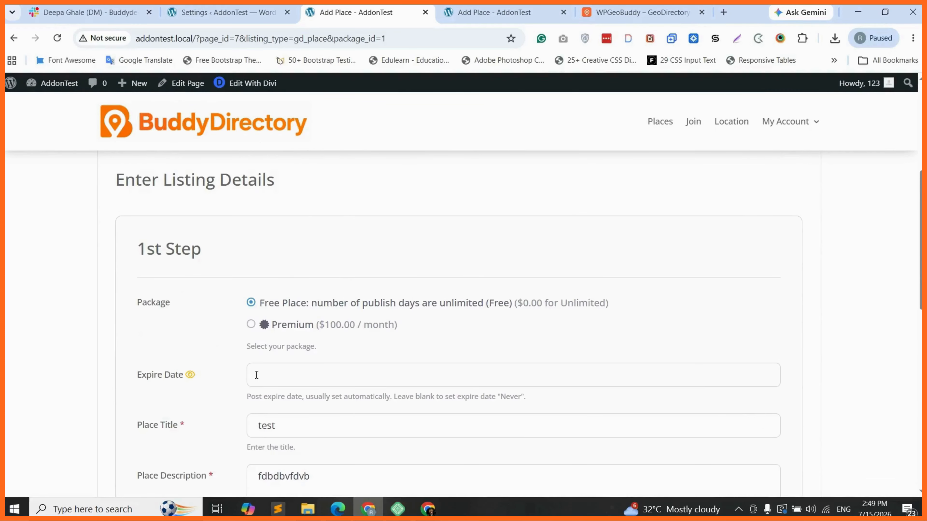
pyautogui.scroll(-2, 257, 375)
pyautogui.scroll(1, 257, 350)
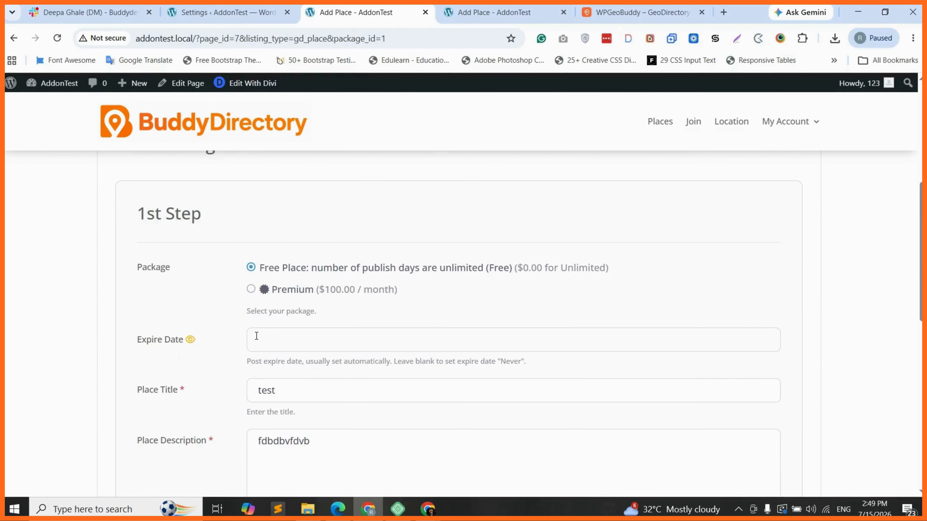
pyautogui.click(257, 336)
pyautogui.click(339, 244)
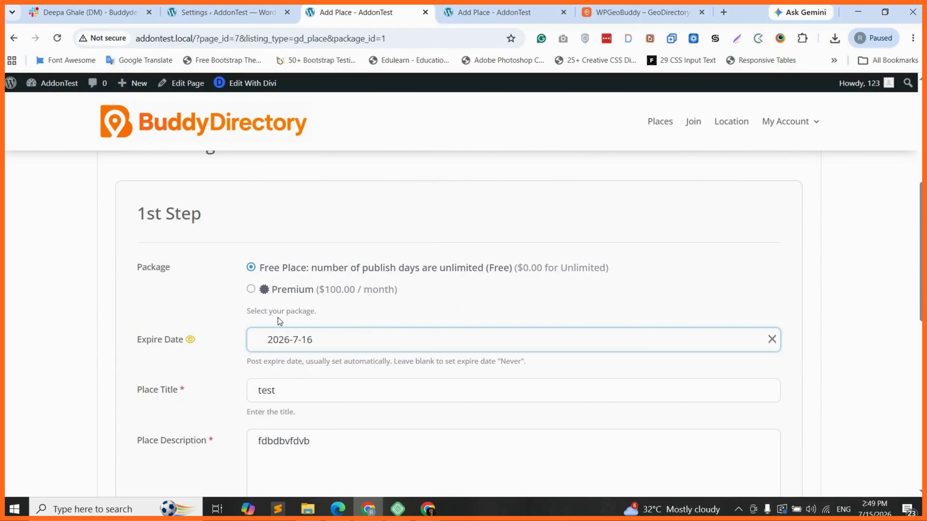
# Step: Save progress on the first step using the new Save button
pyautogui.scroll(-3, 278, 317)
pyautogui.scroll(-3, 278, 353)
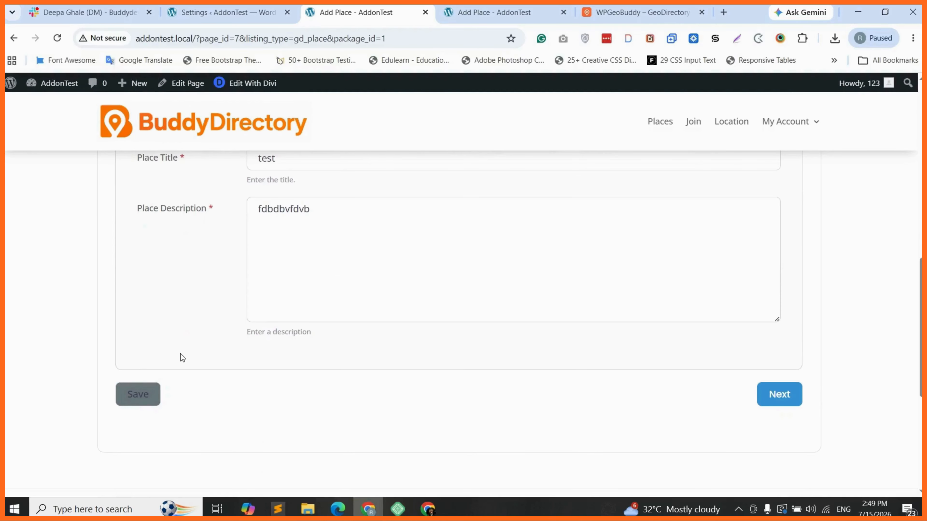
pyautogui.click(136, 399)
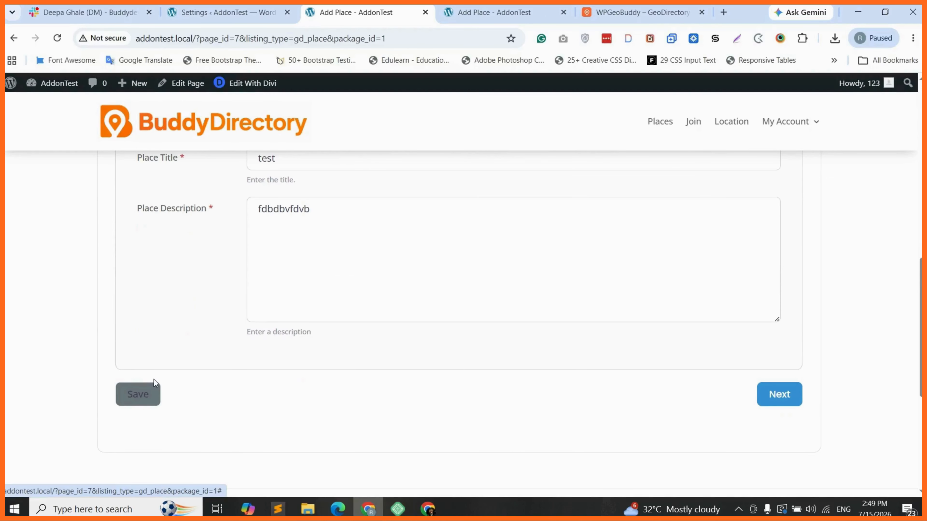
pyautogui.click(139, 400)
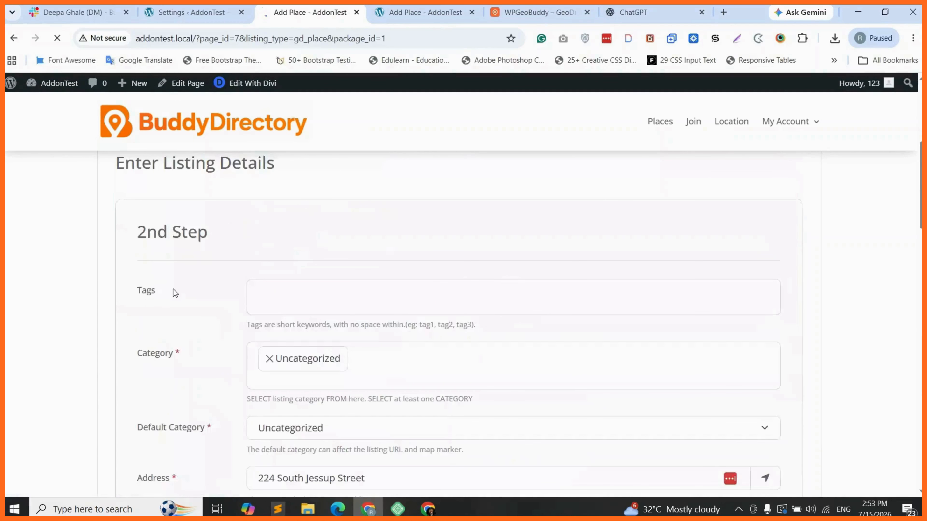
# Step: Look over the form, then go back to the GeoBuddy Multistep Form settings
pyautogui.scroll(-7, 173, 289)
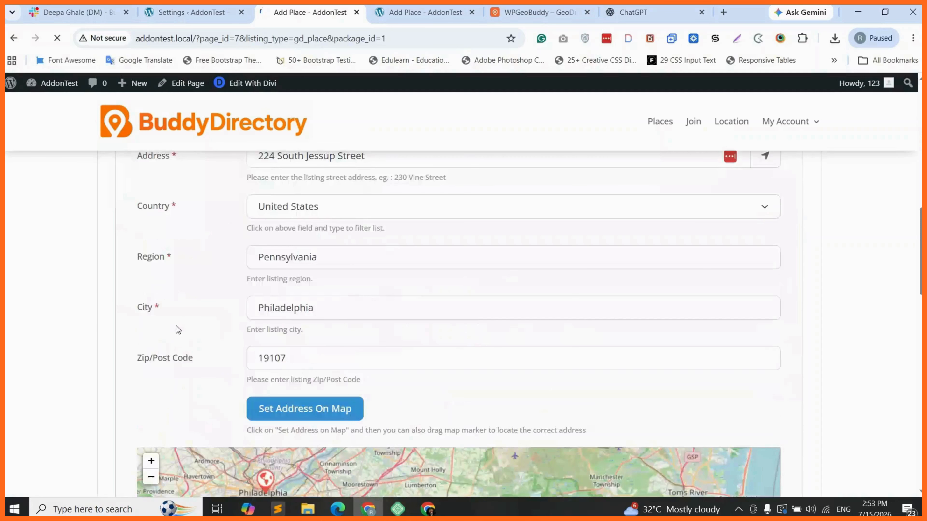
pyautogui.scroll(-8, 176, 326)
pyautogui.scroll(-5, 116, 346)
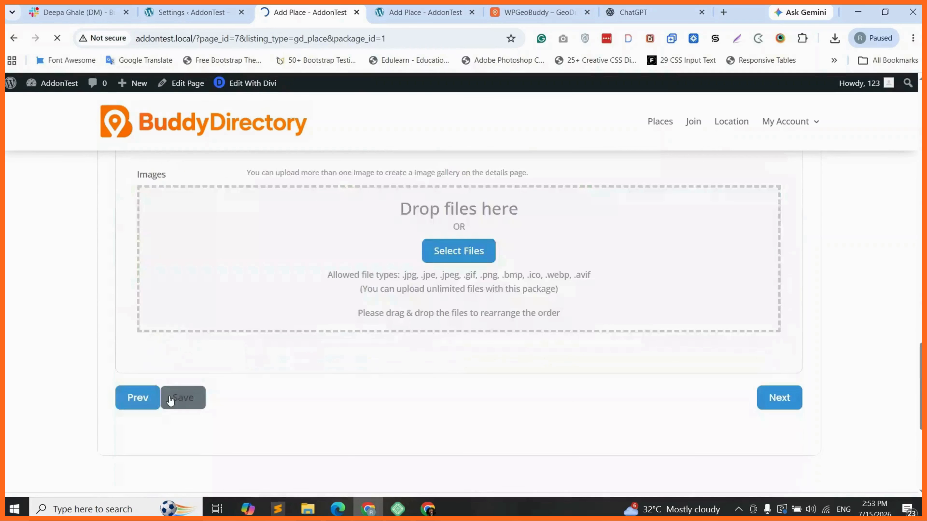
pyautogui.scroll(7, 132, 314)
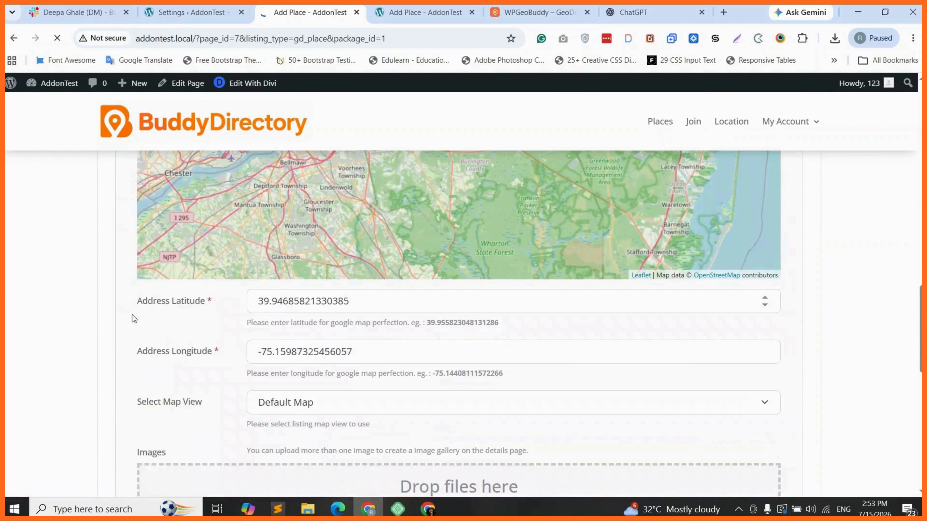
pyautogui.scroll(6, 115, 289)
pyautogui.scroll(-6, 115, 289)
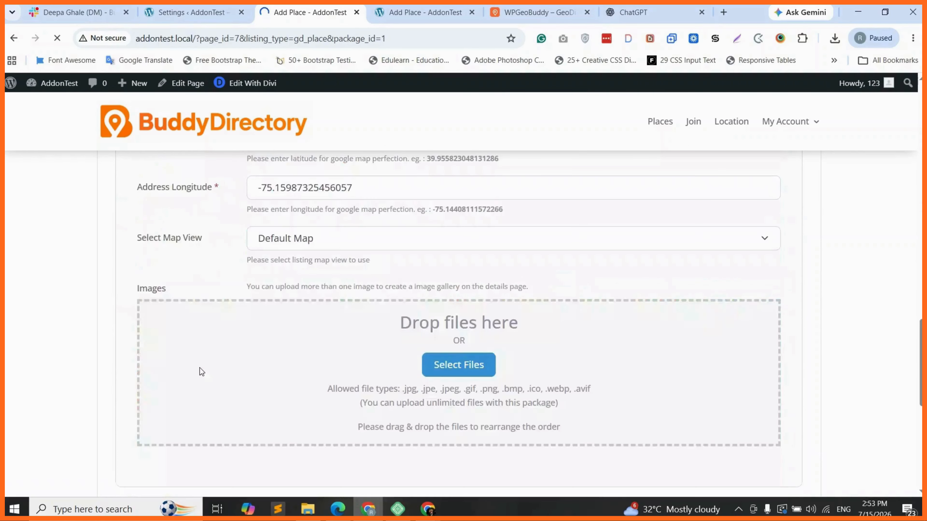
pyautogui.scroll(-2, 201, 372)
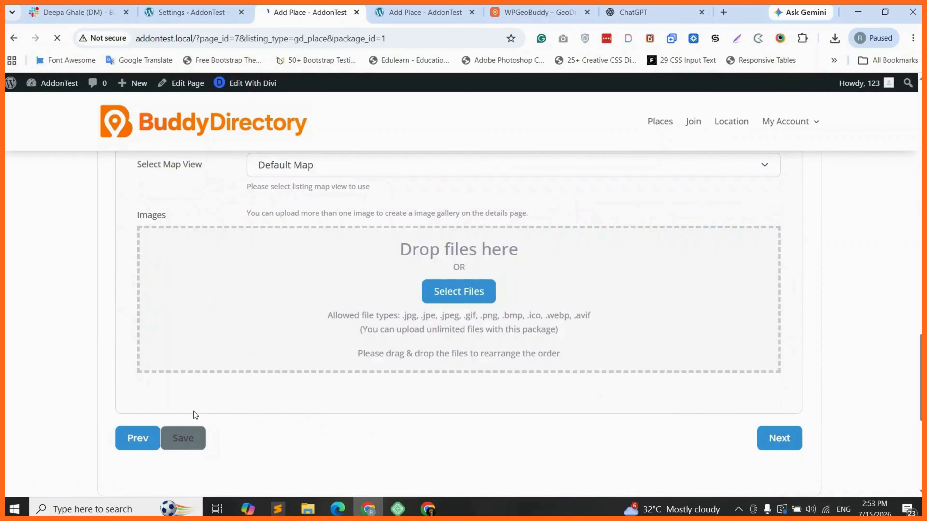
pyautogui.hotkey('ctrl', 'pageup')
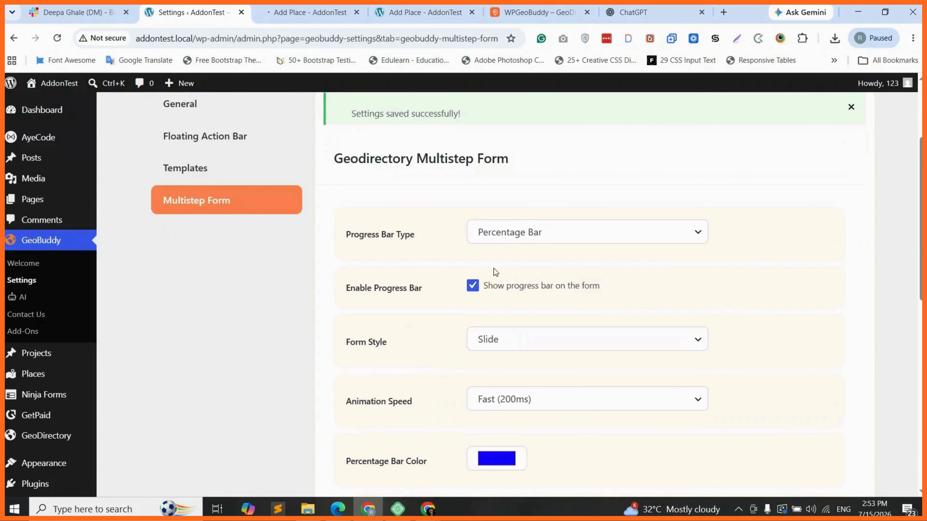
# Step: Review the Percentage Bar, Slide, Fast (200ms) and Save button settings, then switch to WPGeoBuddy
pyautogui.click(533, 236)
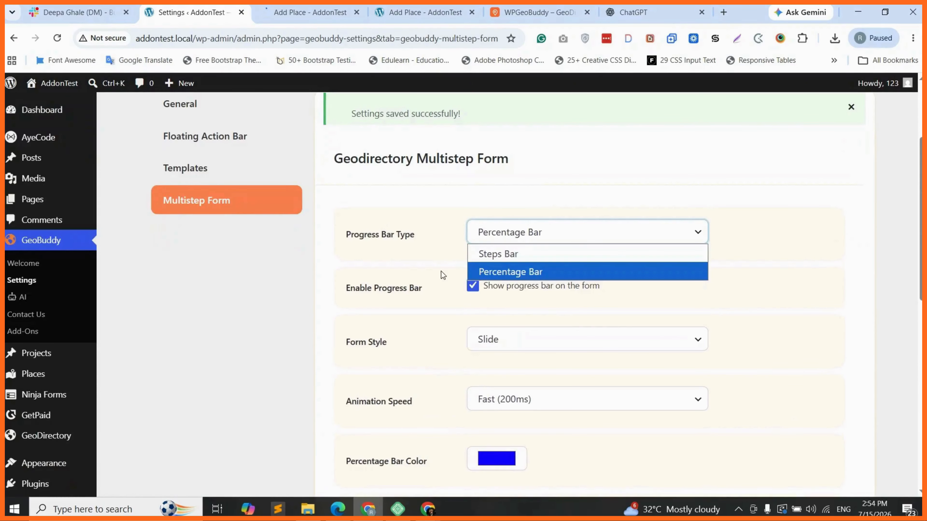
pyautogui.scroll(-1, 441, 272)
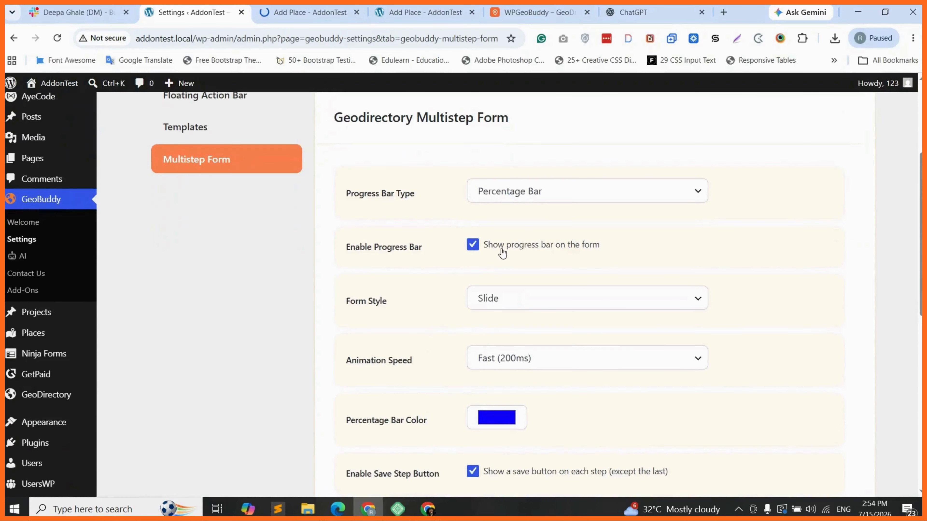
pyautogui.scroll(-1, 548, 245)
pyautogui.scroll(-1, 555, 245)
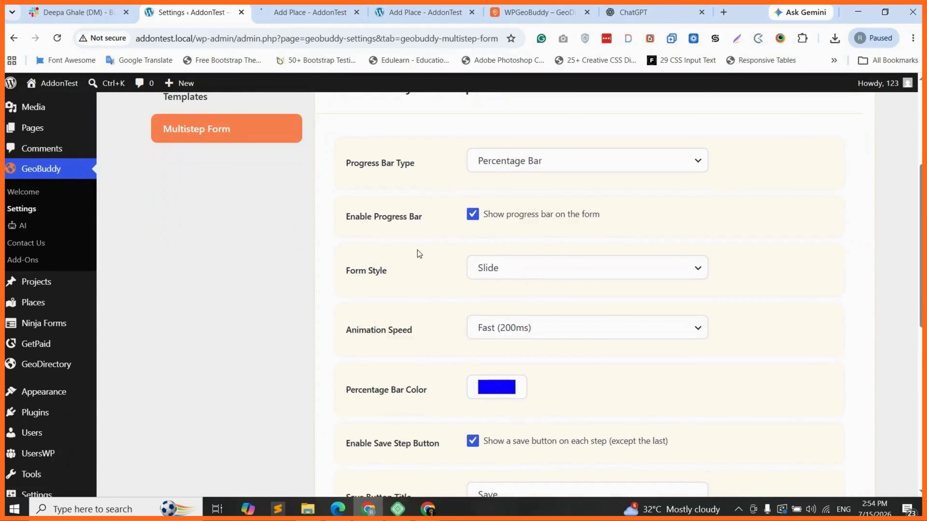
pyautogui.scroll(-1, 417, 254)
pyautogui.scroll(-1, 463, 353)
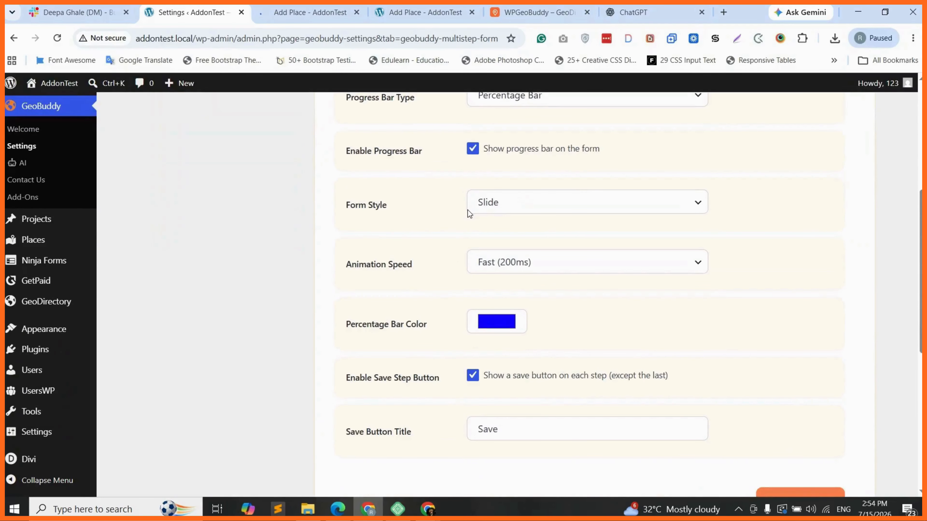
pyautogui.scroll(-1, 606, 418)
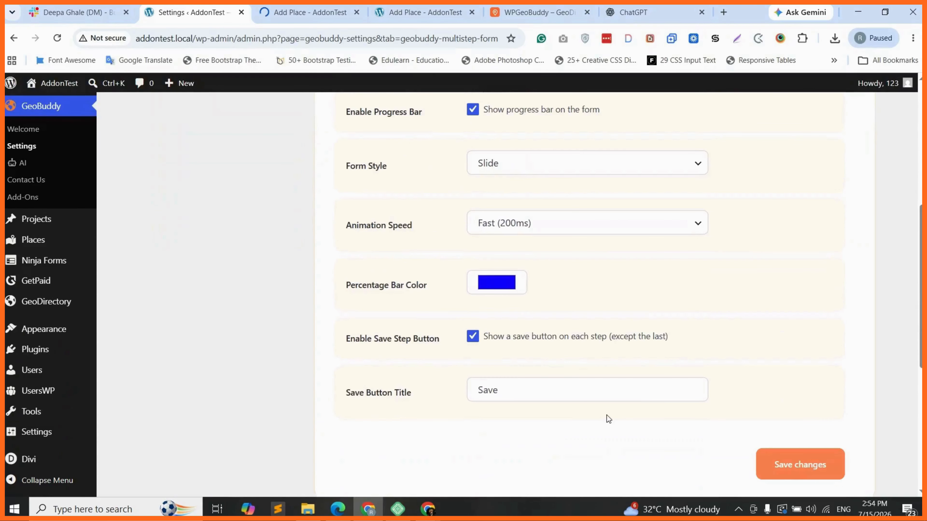
pyautogui.hotkey('ctrl', '5')
pyautogui.click(184, 38)
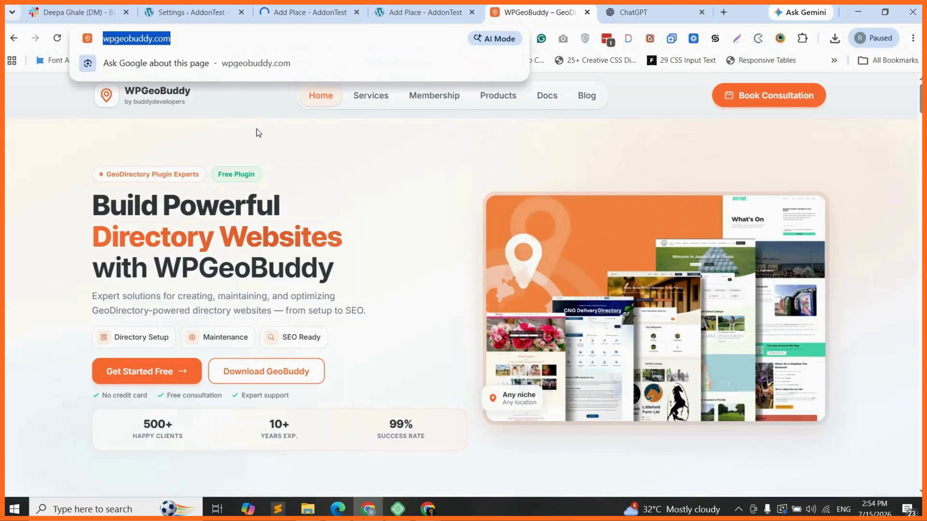
# Step: Dismiss the address suggestions and scroll back over the page
pyautogui.click(256, 129)
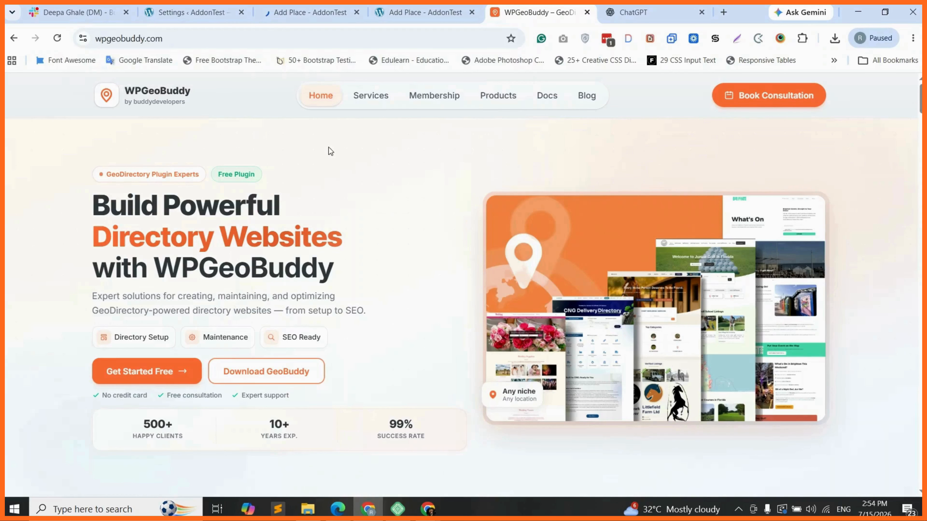
pyautogui.scroll(-1, 364, 159)
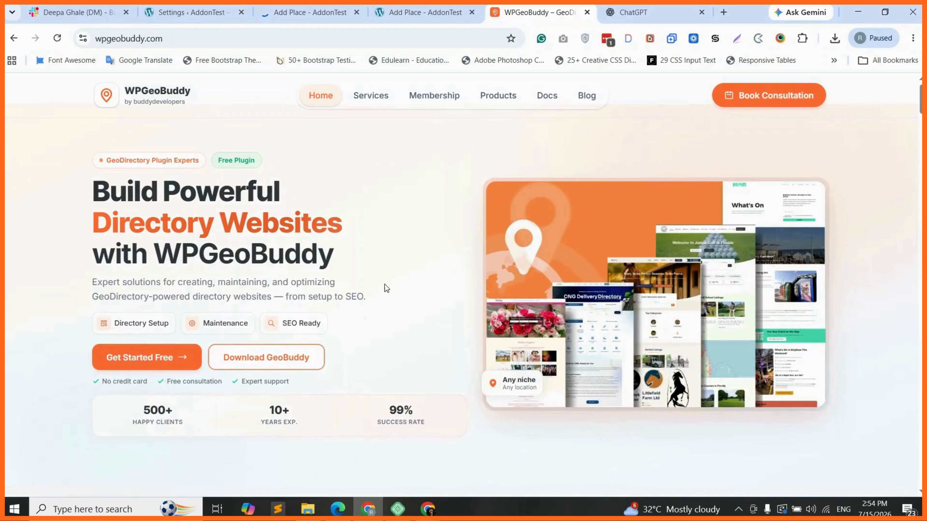
pyautogui.scroll(-1, 370, 272)
pyautogui.scroll(1, 370, 272)
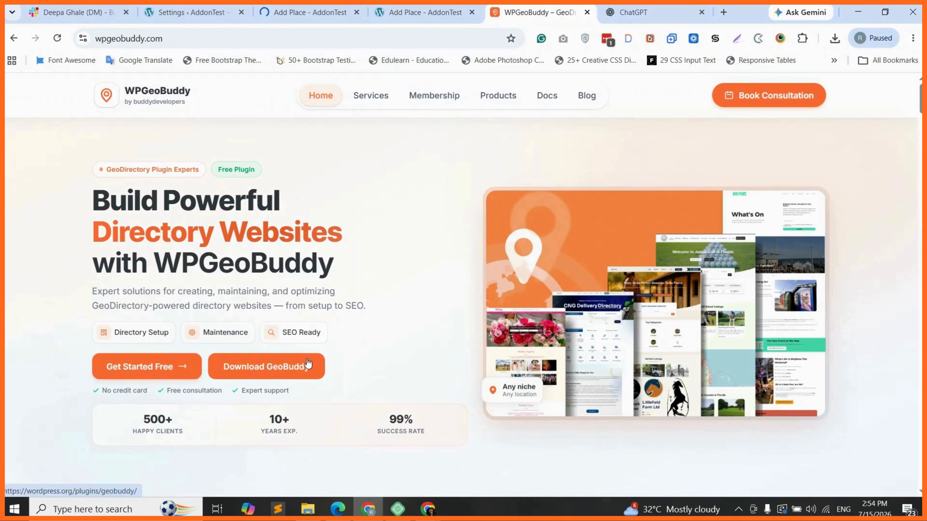
# Step: Open the WPGeoBuddy Membership page and jump down to the membership plan options
pyautogui.click(430, 98)
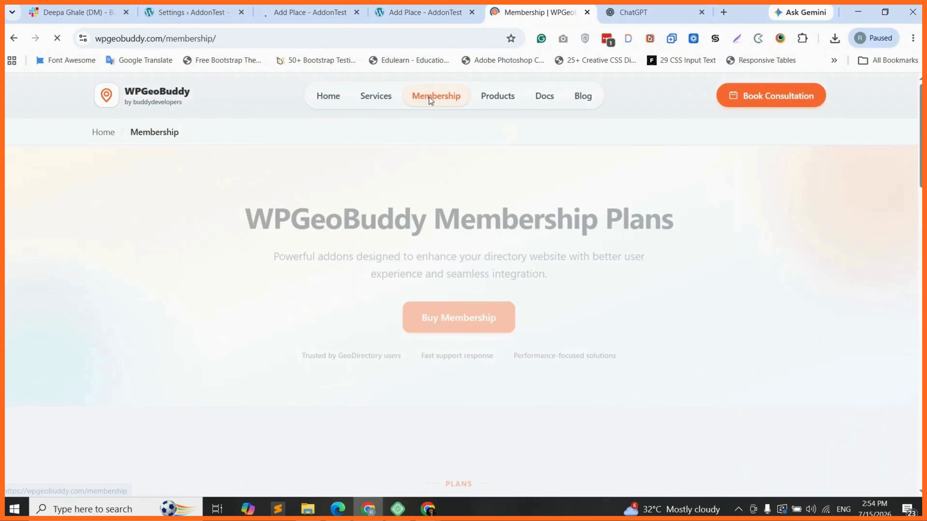
pyautogui.click(450, 322)
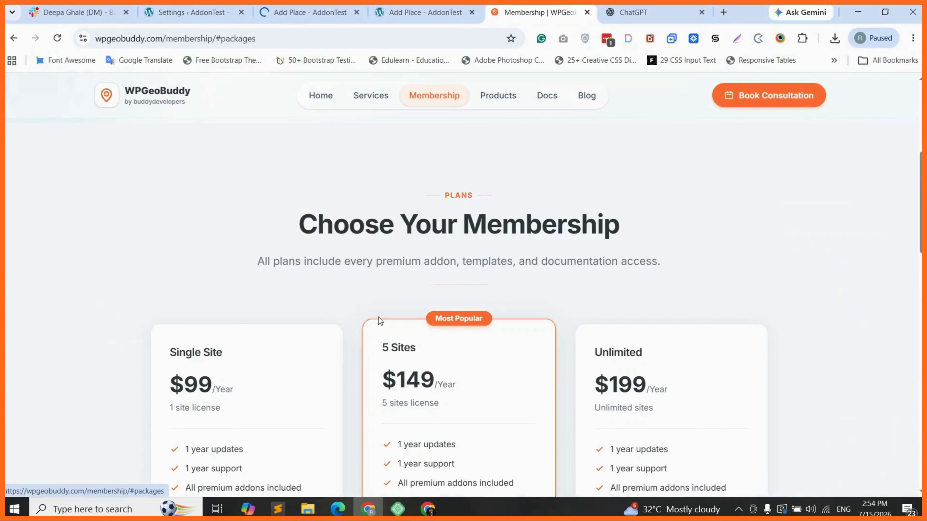
pyautogui.scroll(-3, 263, 243)
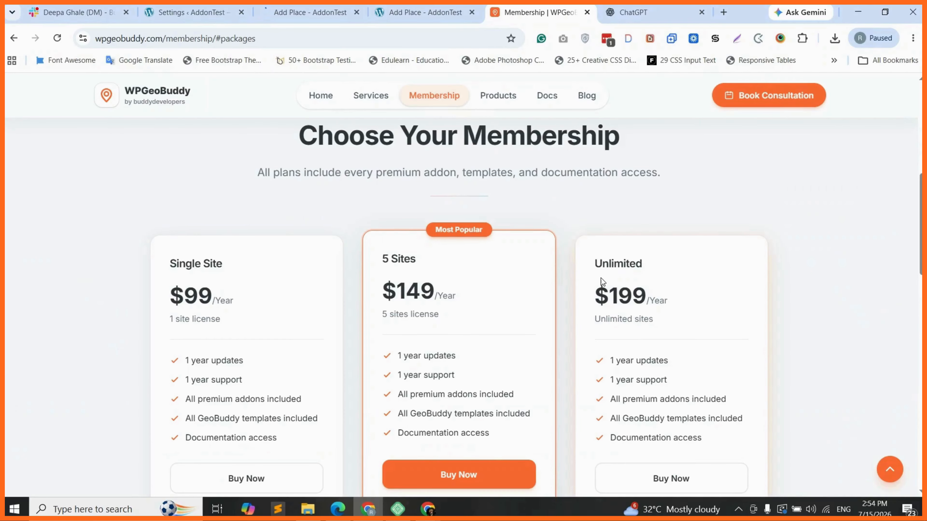
pyautogui.scroll(-5, 459, 318)
pyautogui.scroll(-3, 458, 315)
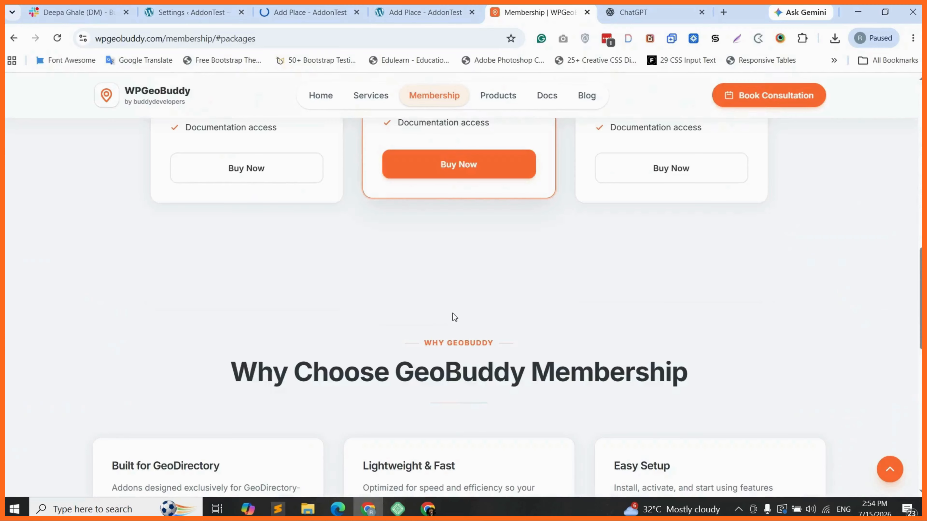
pyautogui.scroll(10, 429, 304)
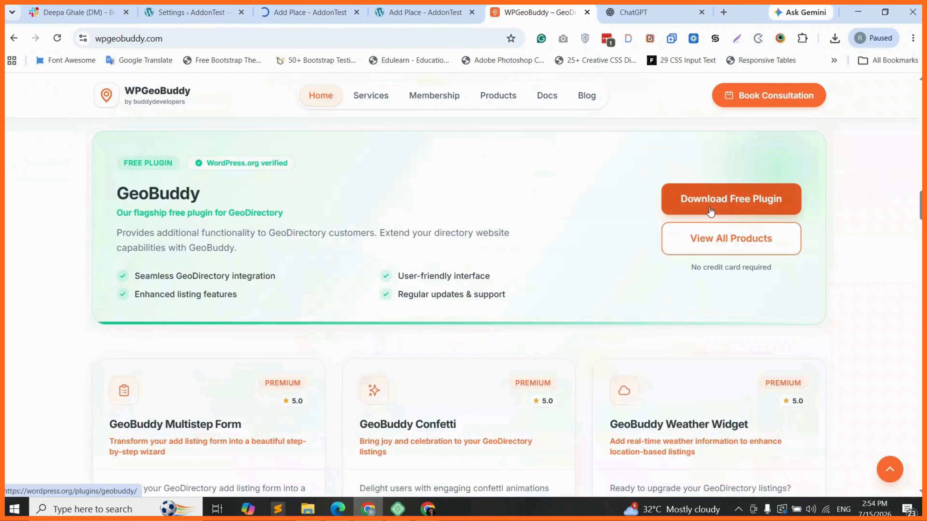
# Step: Browse the premium plugin cards, such as Multistep Form at $39/yr, then return to the Add Listing tab
pyautogui.scroll(-3, 82, 272)
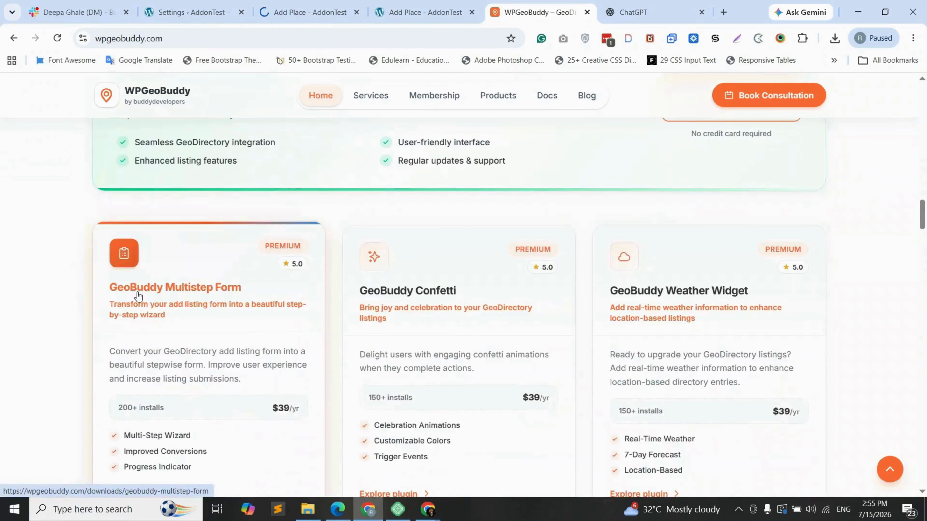
pyautogui.scroll(-1, 138, 296)
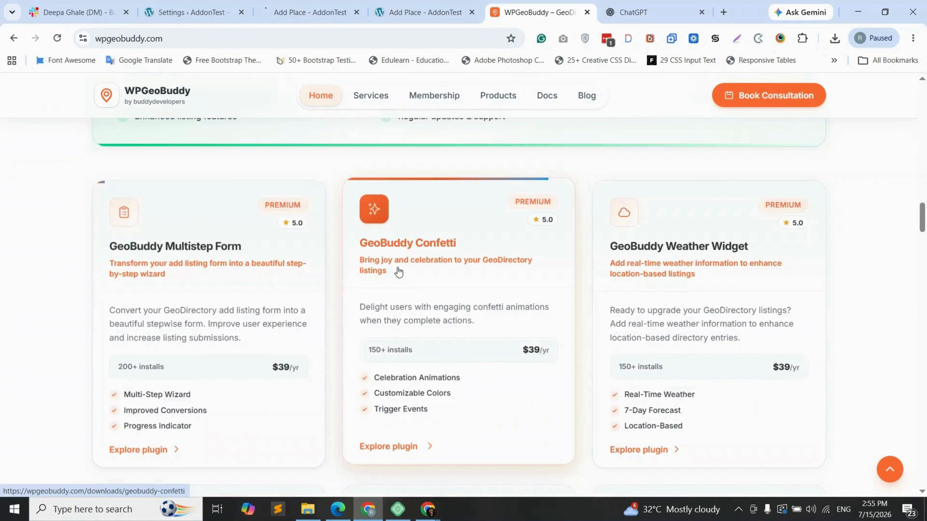
pyautogui.scroll(-5, 693, 270)
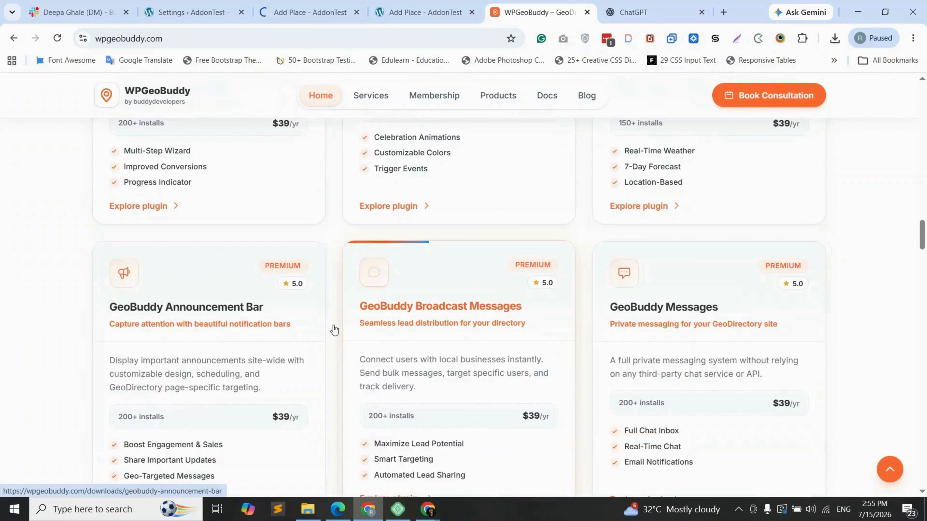
pyautogui.scroll(-5, 511, 333)
pyautogui.scroll(4, 512, 333)
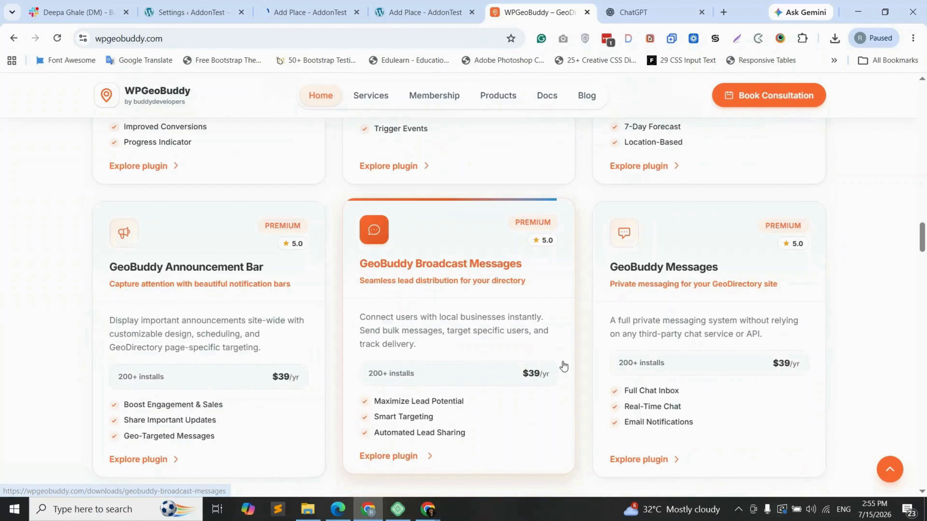
pyautogui.scroll(9, 499, 338)
pyautogui.scroll(5, 499, 338)
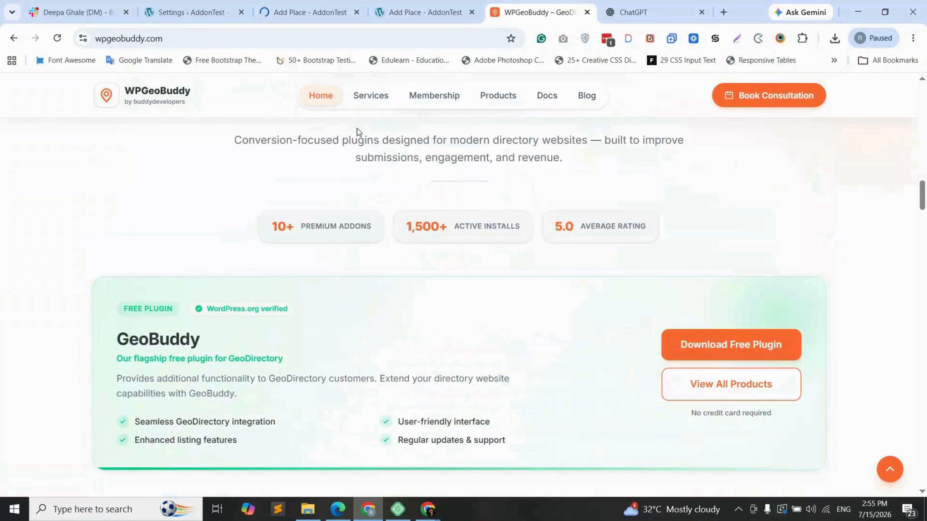
pyautogui.hotkey('ctrl', 'shift', 'Tab')
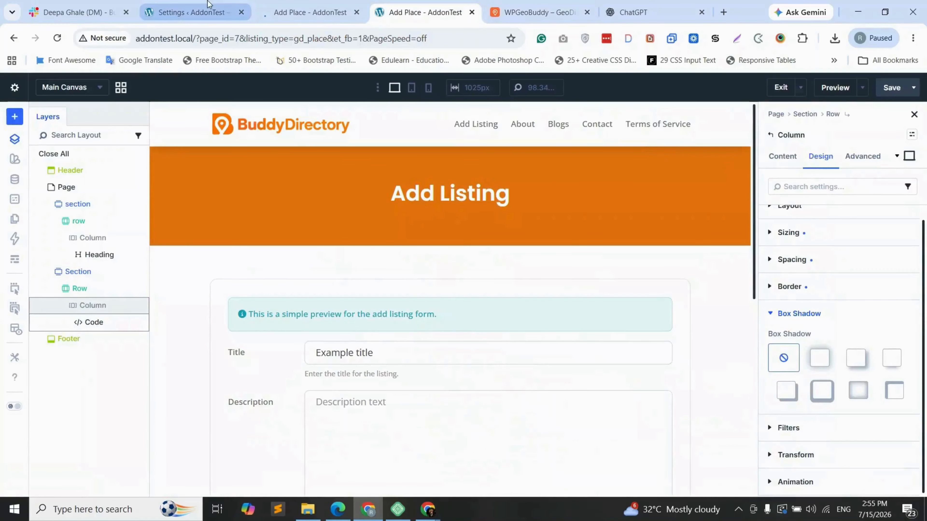
# Step: Show the top of the Add Place form with its restored draft at Step 2 of 4, 50%
pyautogui.click(294, 11)
pyautogui.scroll(5, 351, 189)
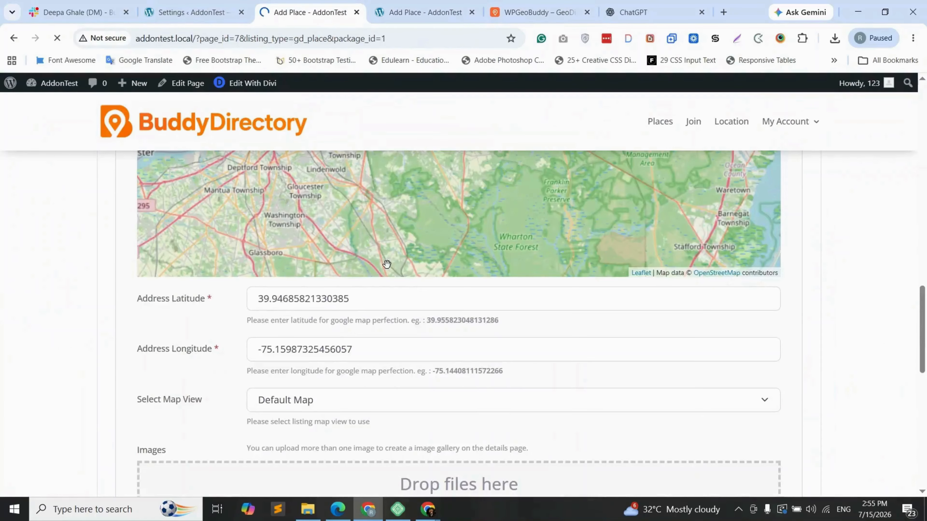
pyautogui.scroll(4, 91, 261)
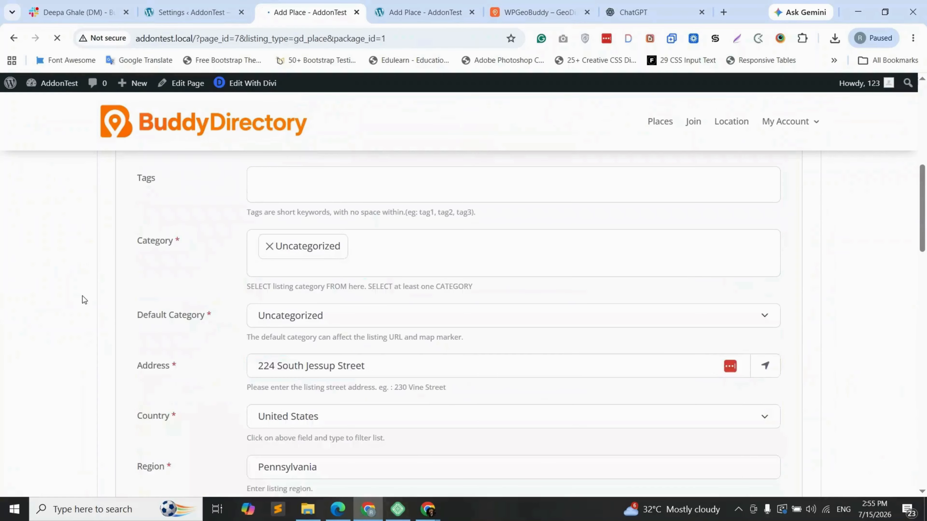
pyautogui.scroll(3, 82, 296)
pyautogui.scroll(3, 83, 300)
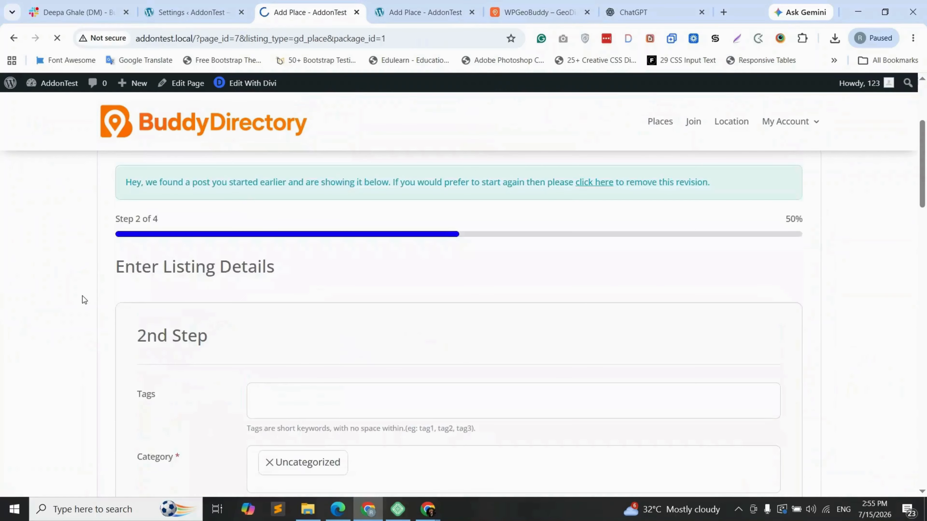
pyautogui.scroll(1, 83, 299)
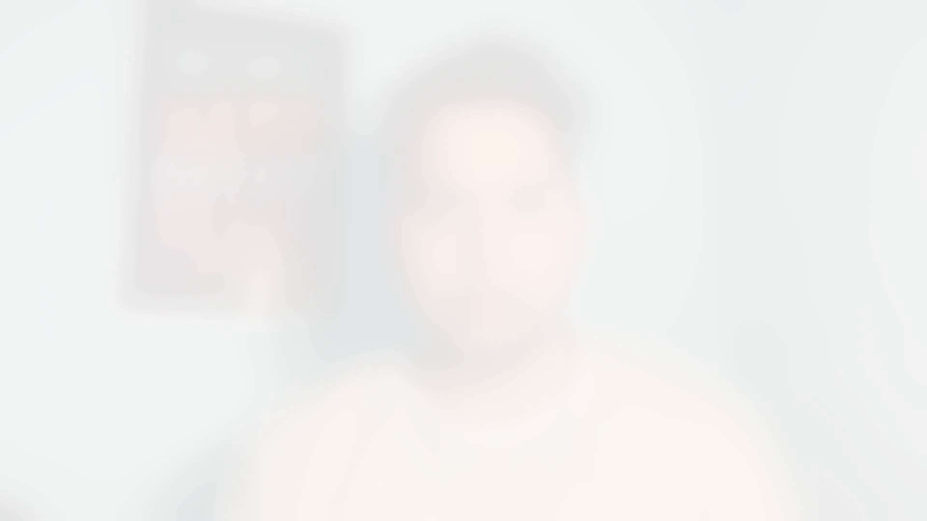